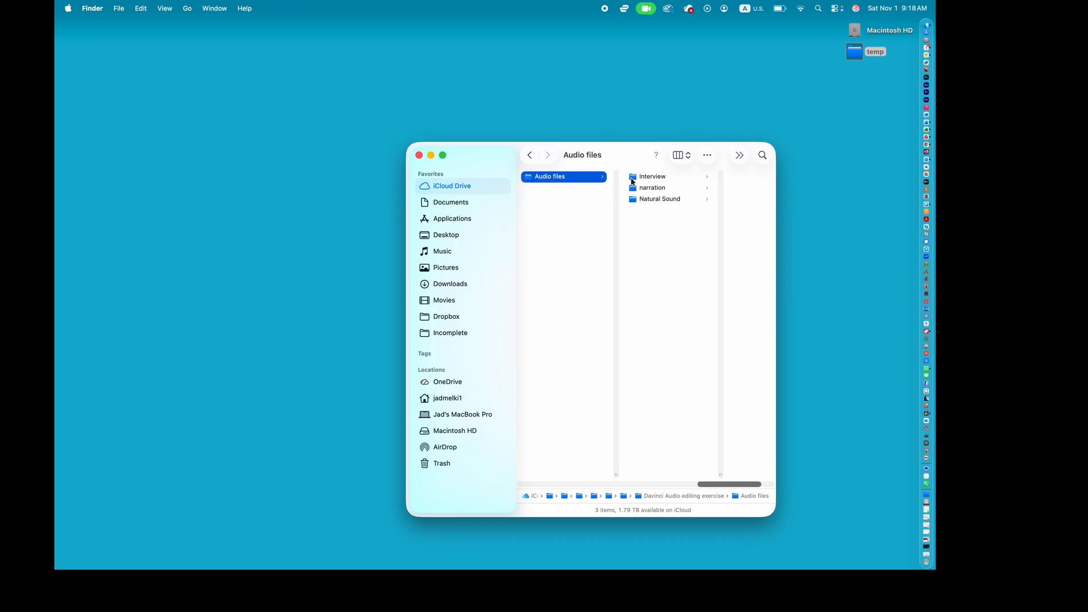
Step: Examine the contents of the Interview, narration and Natural Sound folders inside Audio files
left_click(633, 180)
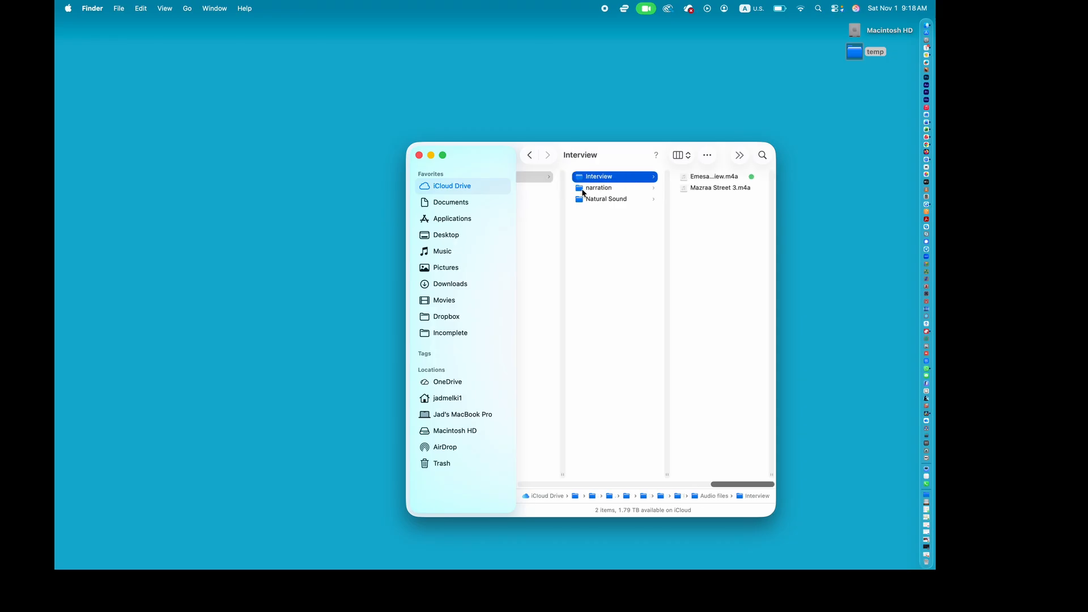
left_click(579, 192)
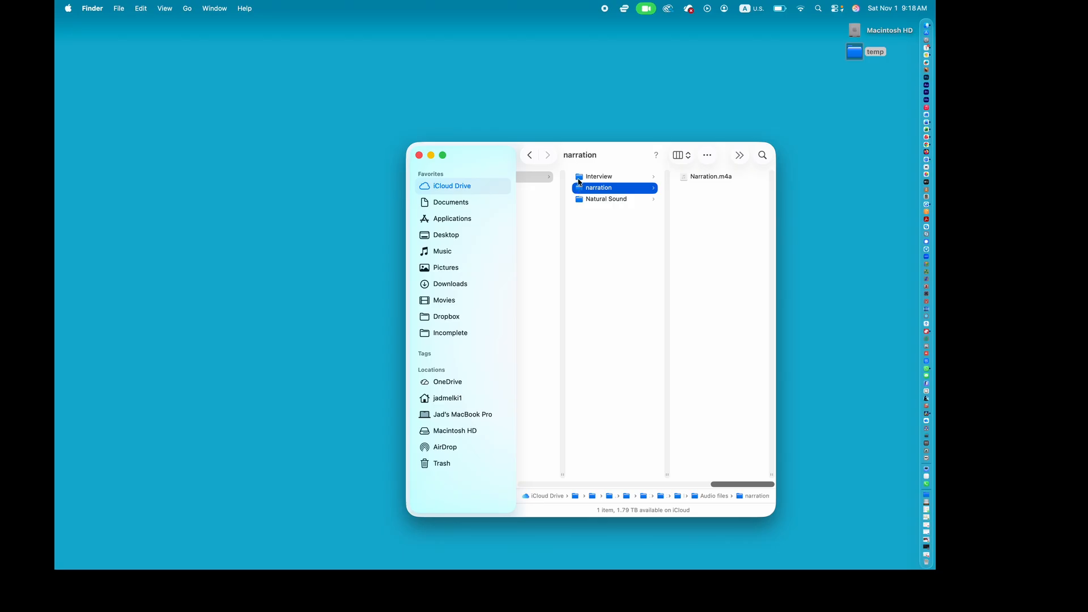
left_click(578, 203)
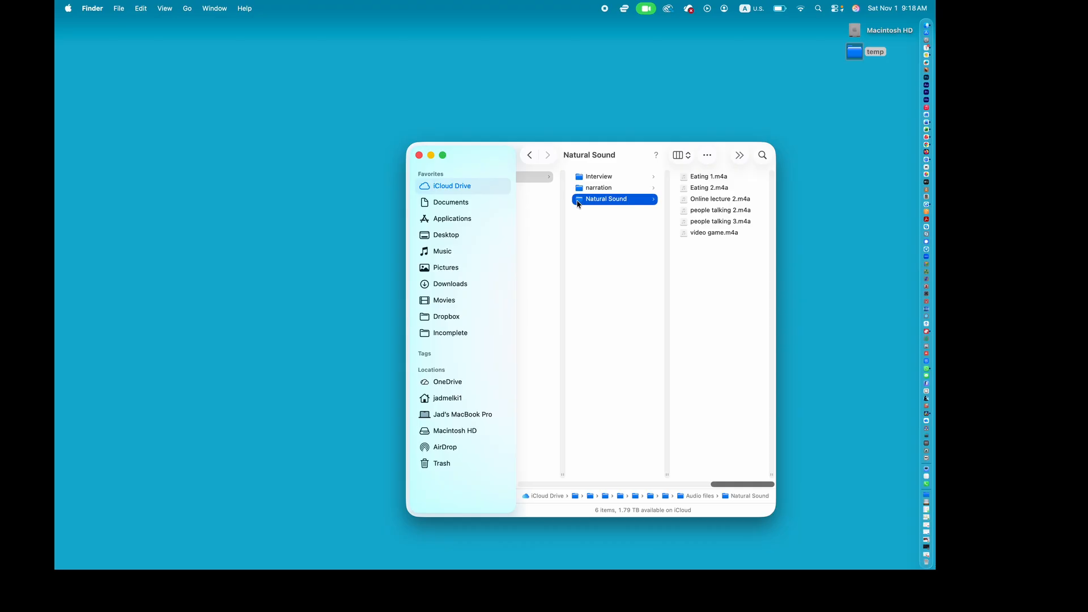
left_click_drag(503, 155, 633, 92)
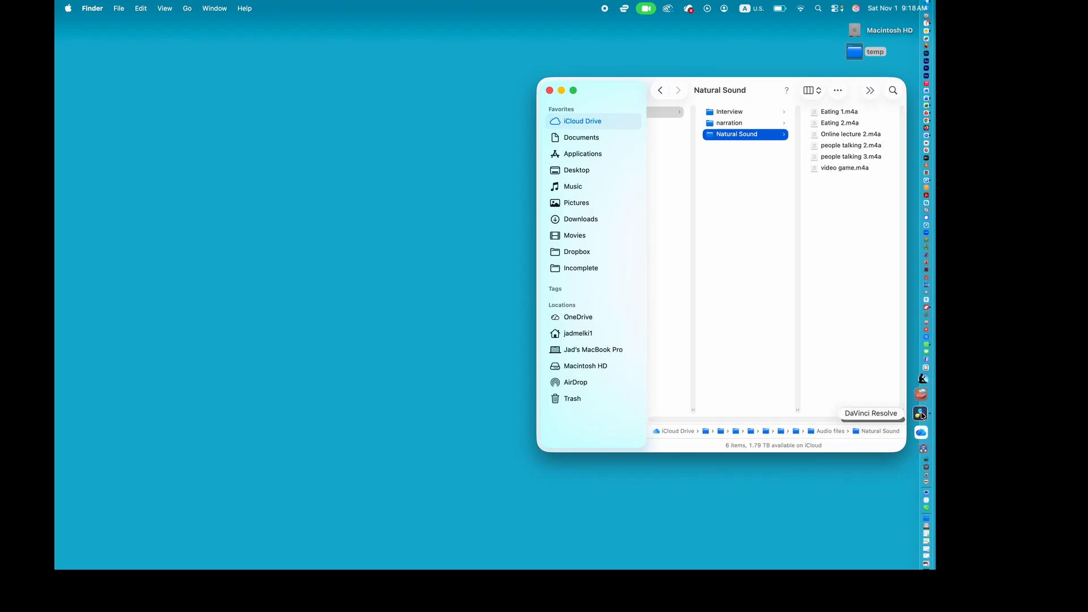
Step: Switch to DaVinci Resolve and open the Fairlight page of the audio exercise recorded project
left_click(921, 416)
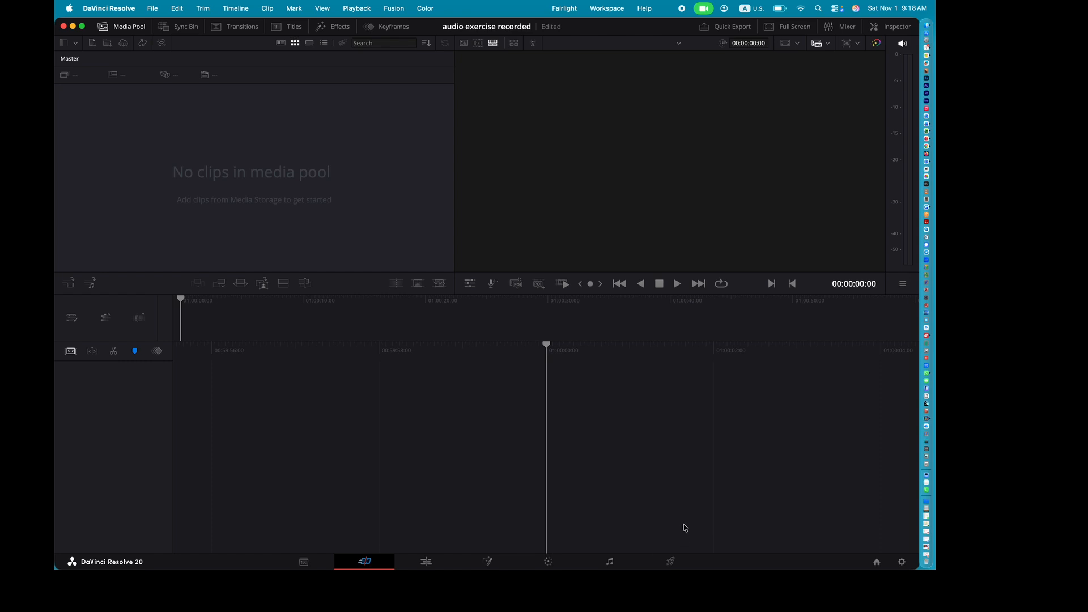
left_click(610, 563)
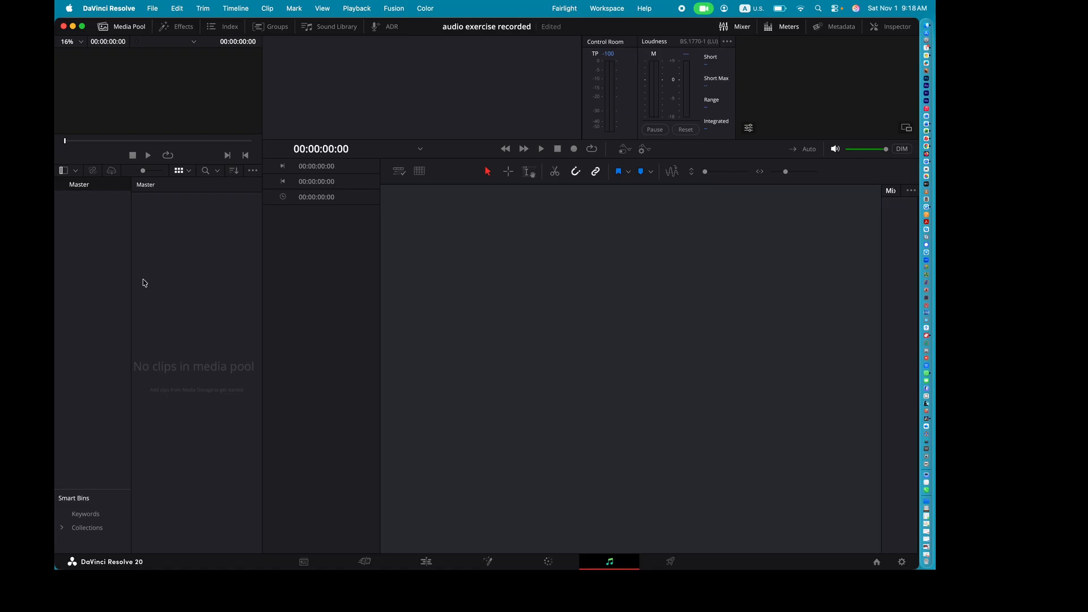
Step: Import the audio file Emesa Main Interview.m4a from the Interview folder into the media pool
left_click(151, 9)
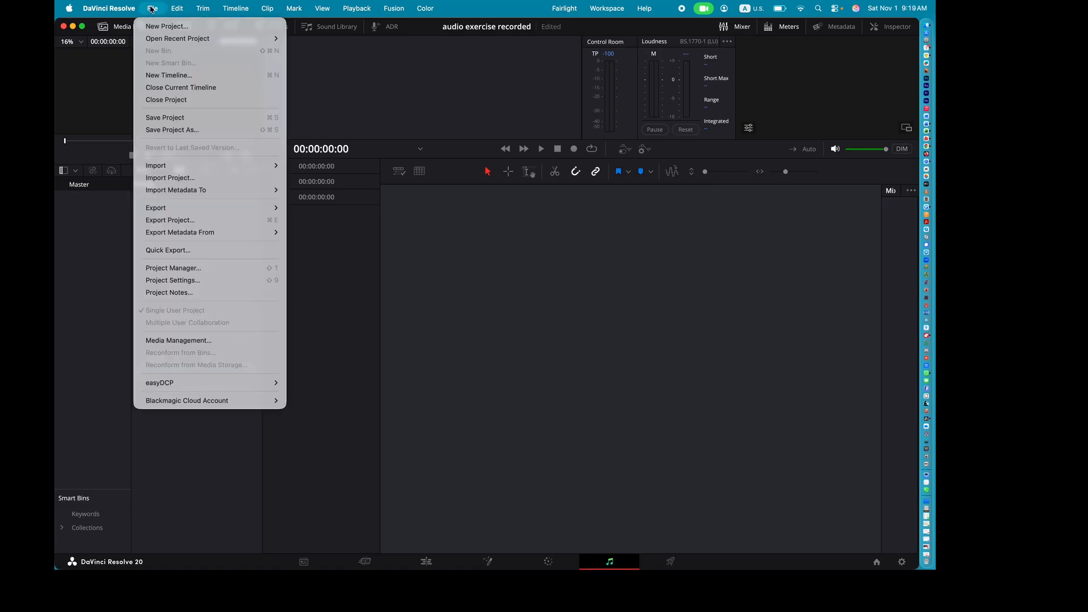
mouse_move(162, 168)
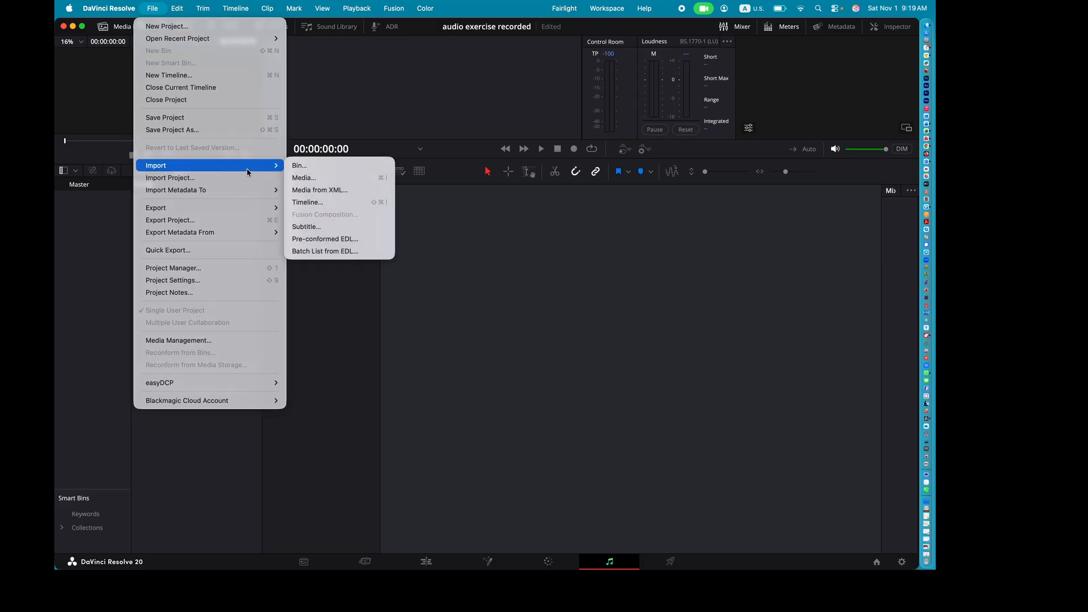
left_click(300, 179)
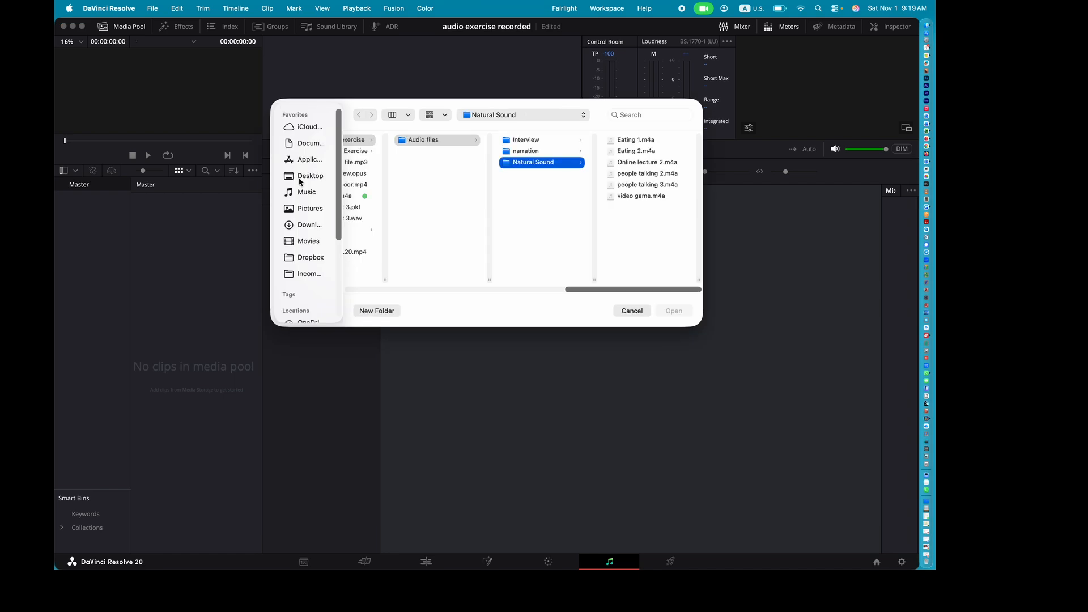
left_click(512, 140)
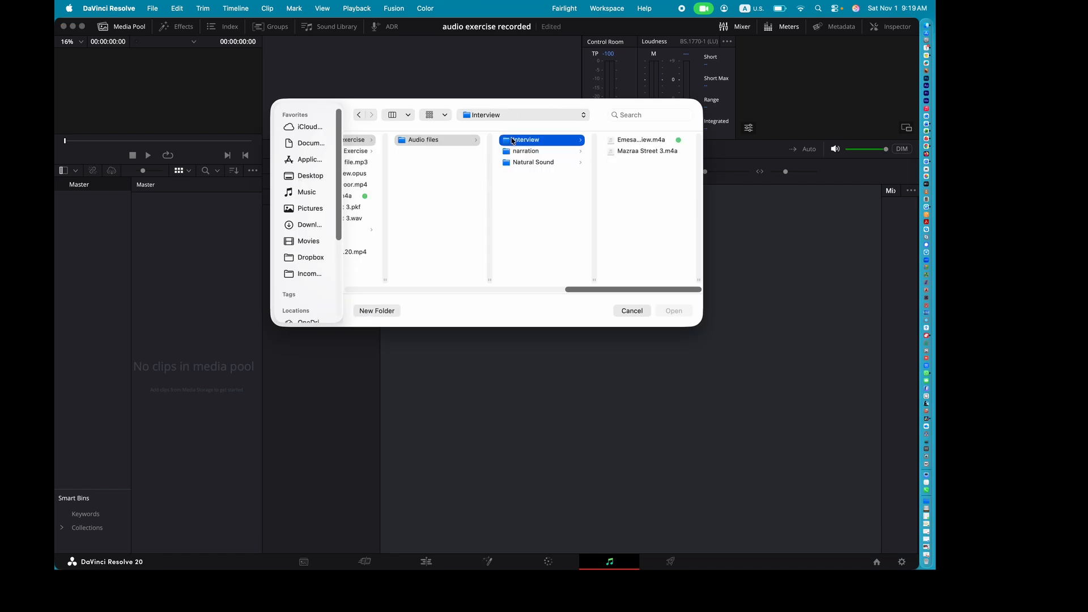
left_click(634, 140)
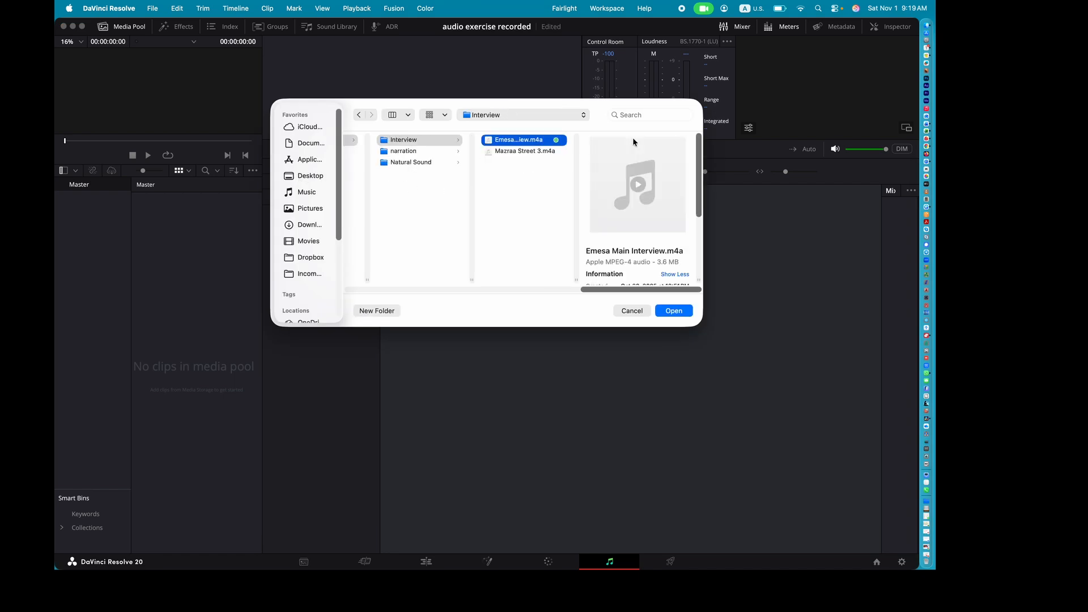
left_click(673, 311)
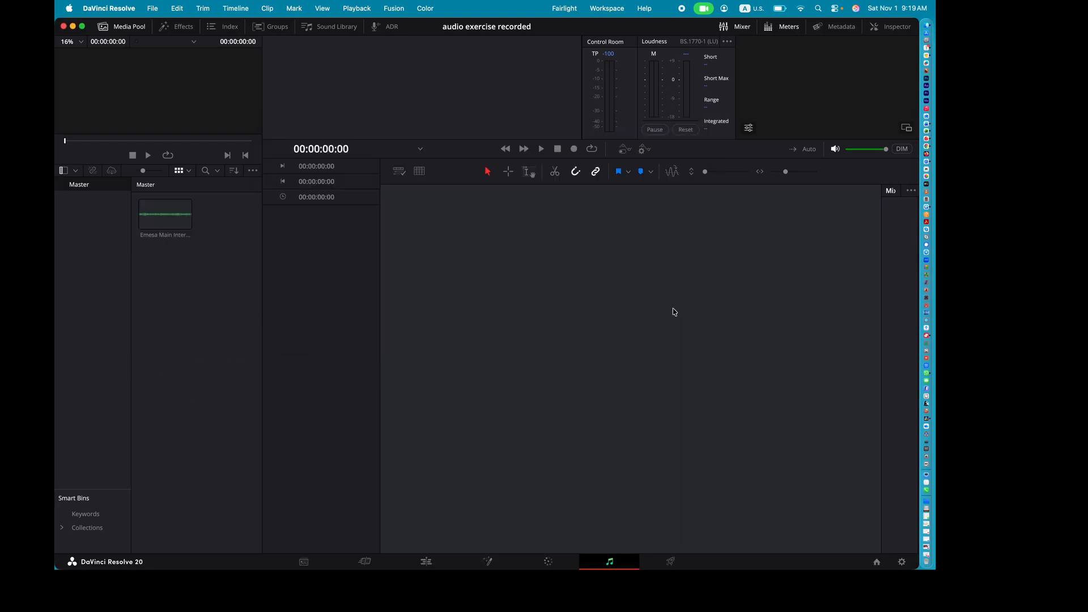
Step: Hide the Media Pool and show it again
left_click(120, 28)
left_click(120, 28)
left_click(121, 29)
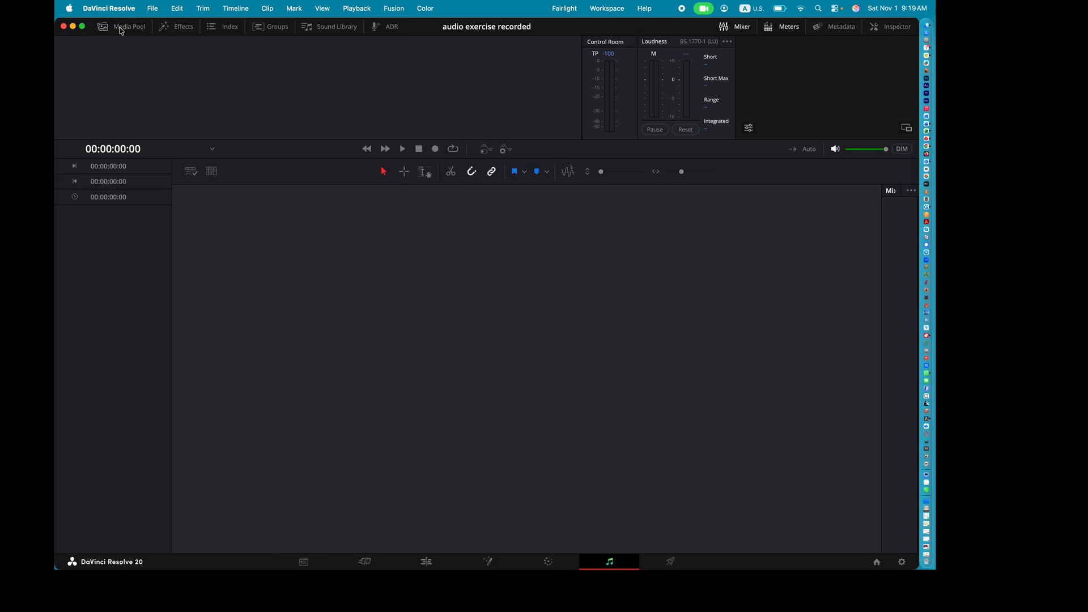
left_click(121, 29)
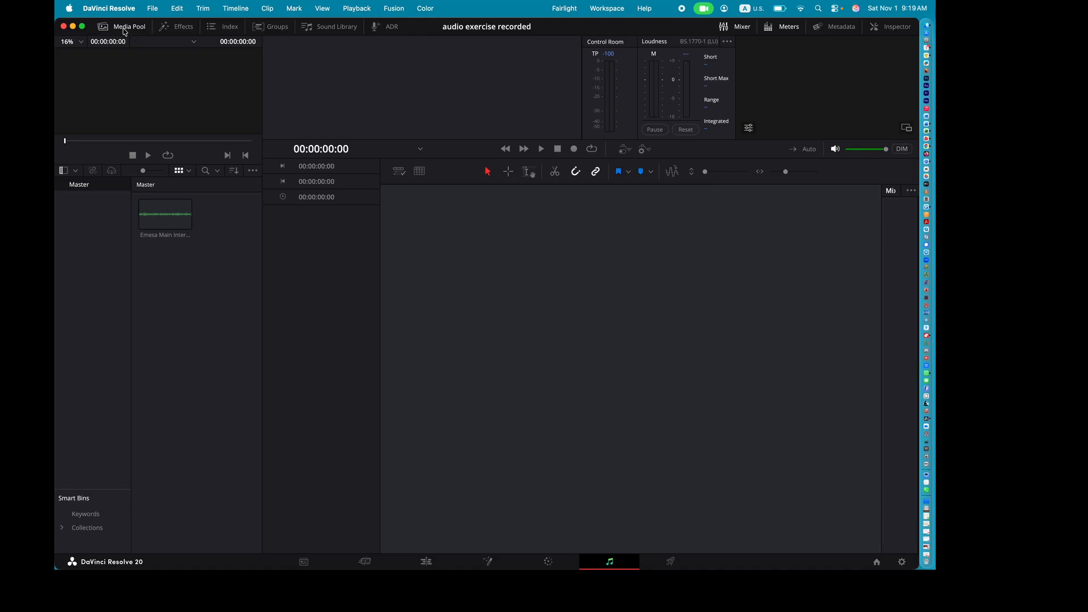
left_click(124, 29)
left_click(123, 27)
Step: Place the Emesa Main Interview clip on the Audio 2 track, starting a few seconds after the timeline's beginning
left_click_drag(163, 217, 396, 252)
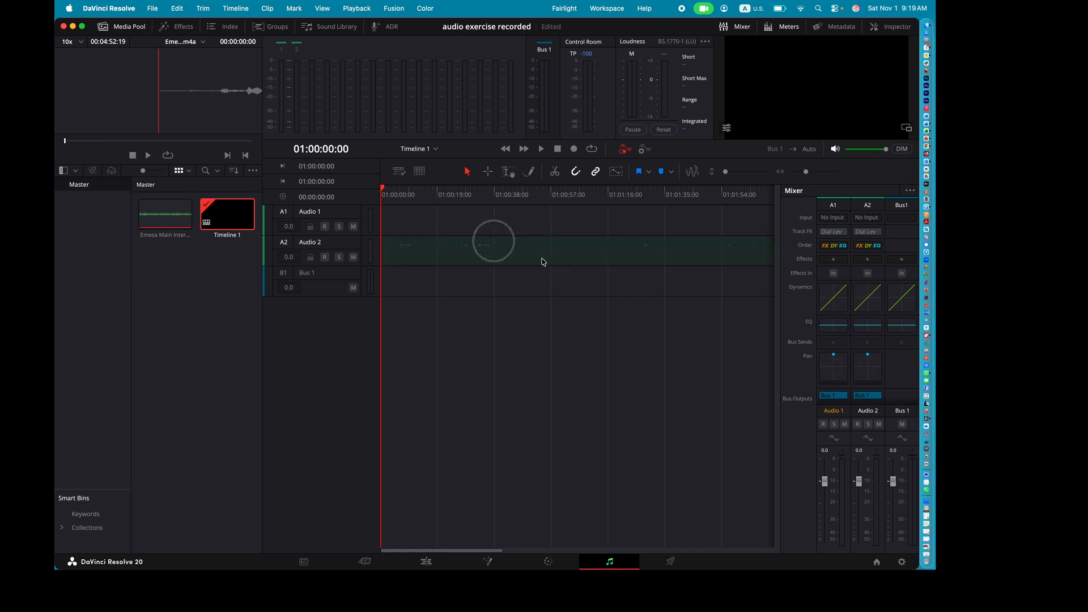
mouse_move(543, 262)
left_mouse_down()
mouse_move(532, 260)
mouse_move(608, 258)
mouse_move(561, 255)
left_mouse_up()
Step: Play back a few seconds of the interview clip from 01:00:12:06
left_click(418, 197)
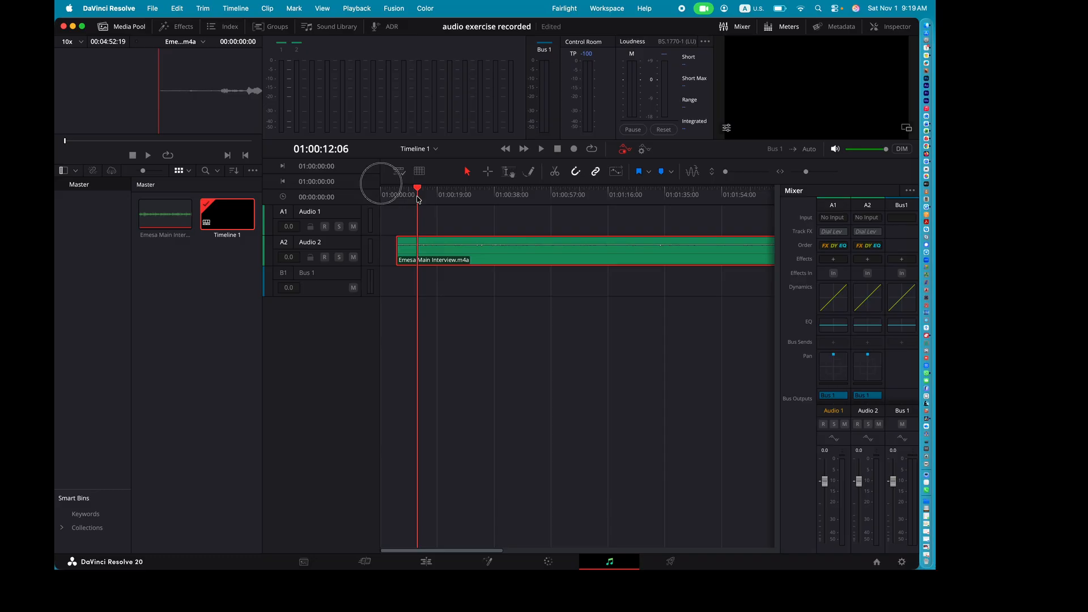
left_click(541, 149)
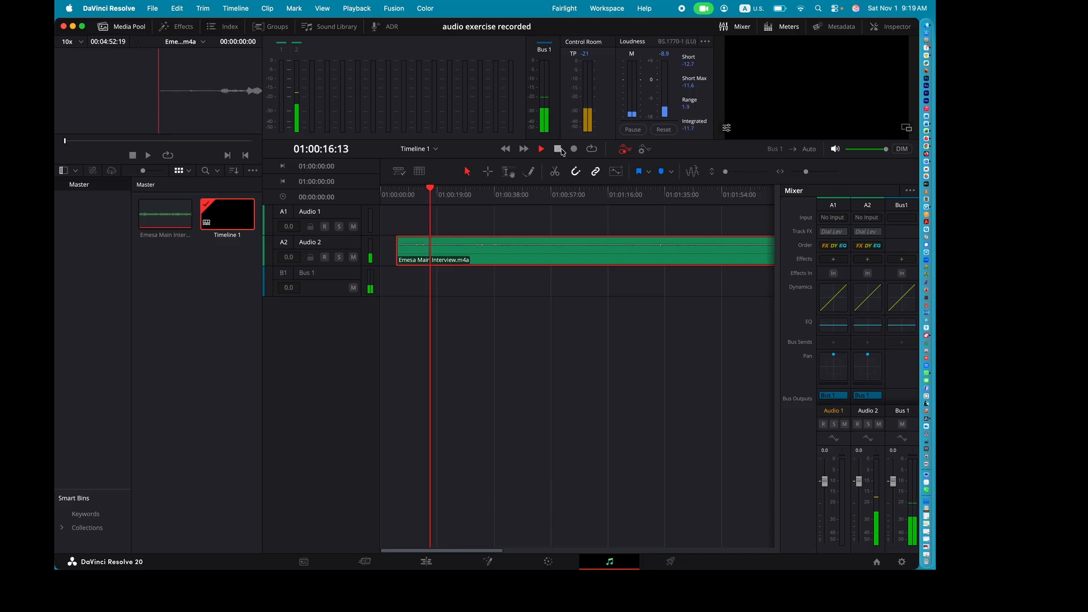
left_click(561, 150)
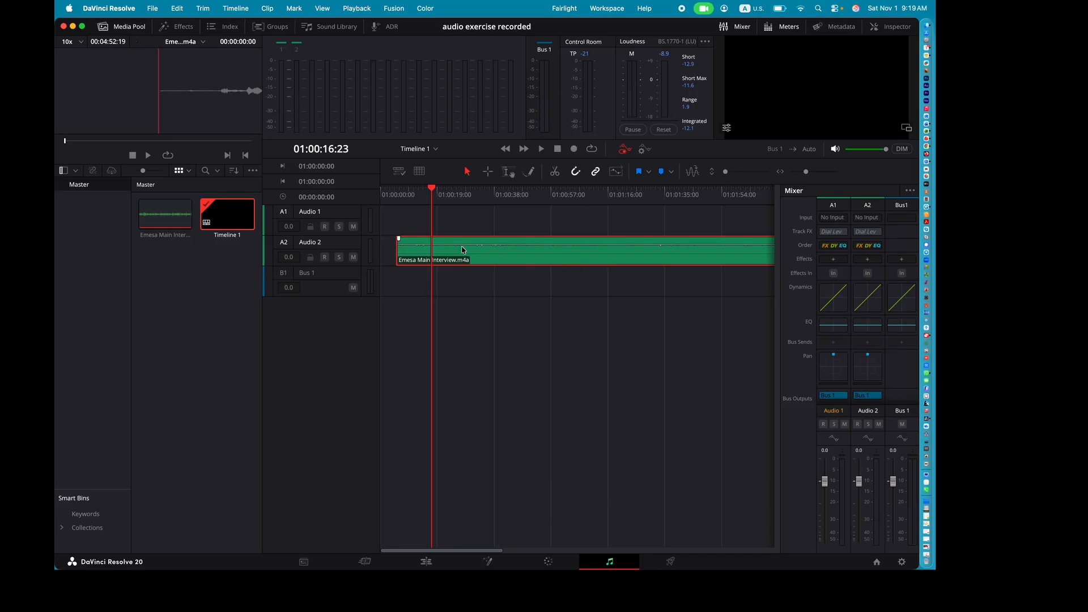
Step: Trim a few seconds off the start of the interview clip and split it at 01:00:43:05
mouse_move(398, 252)
left_mouse_down()
mouse_move(374, 238)
mouse_move(506, 249)
mouse_move(546, 249)
mouse_move(413, 243)
mouse_move(582, 241)
mouse_move(396, 250)
mouse_move(493, 250)
mouse_move(407, 250)
left_mouse_up()
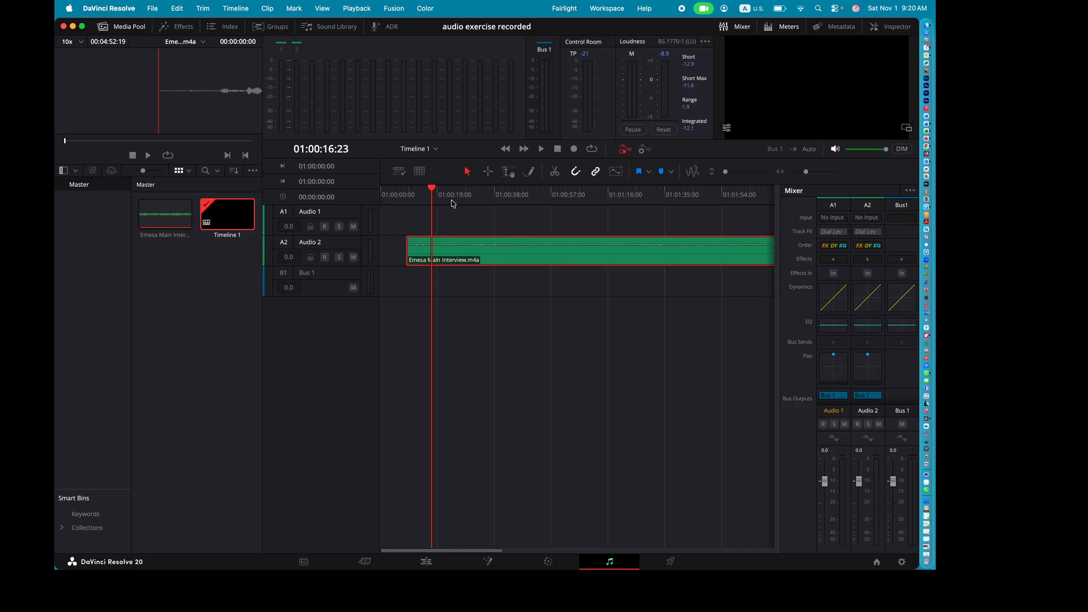
left_click_drag(433, 192, 468, 198)
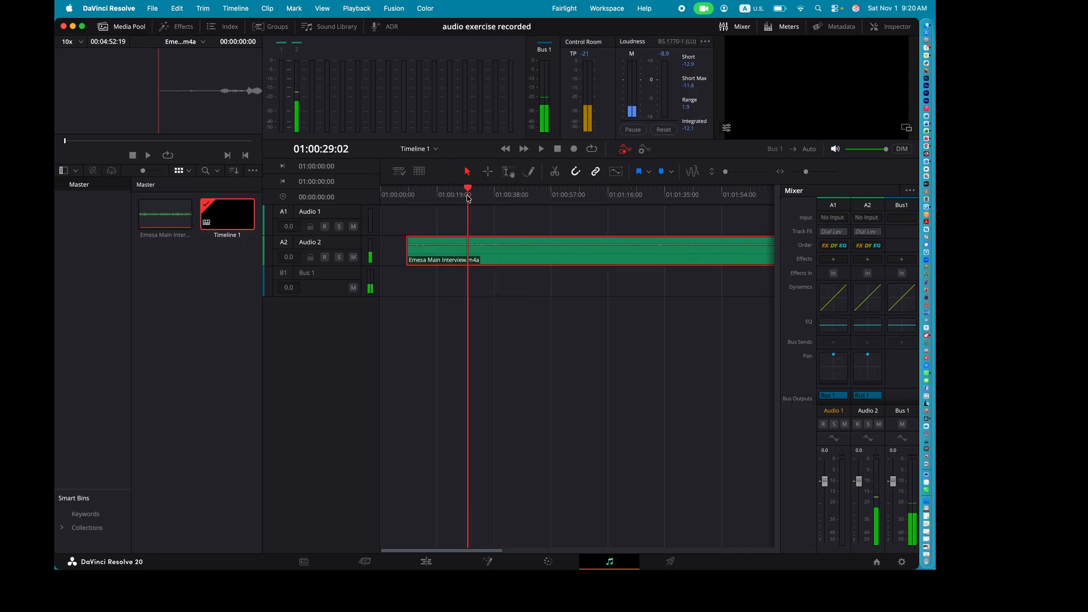
key("space")
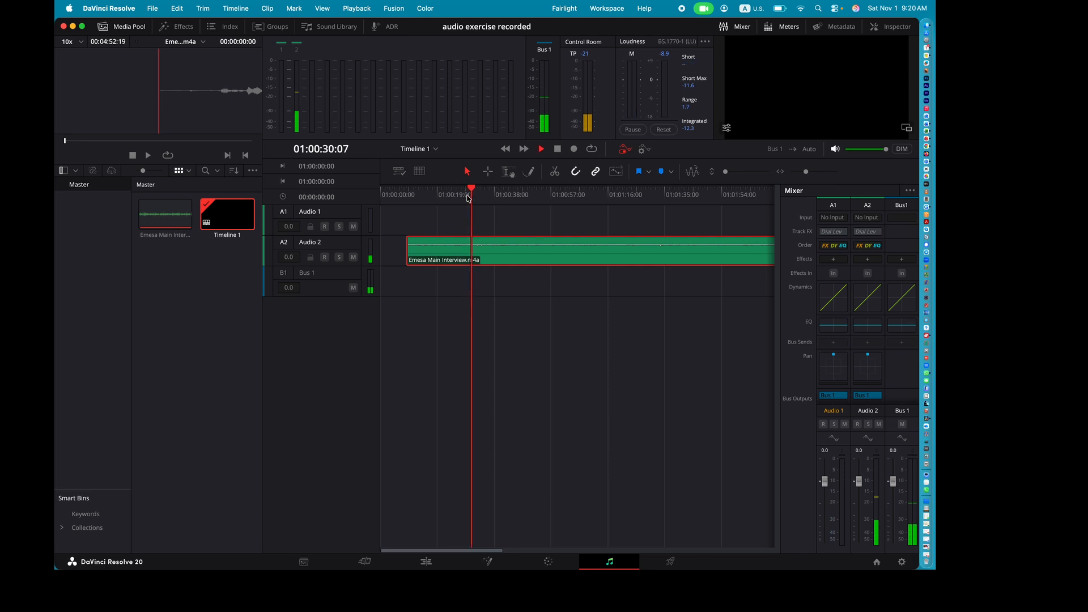
left_click(498, 202)
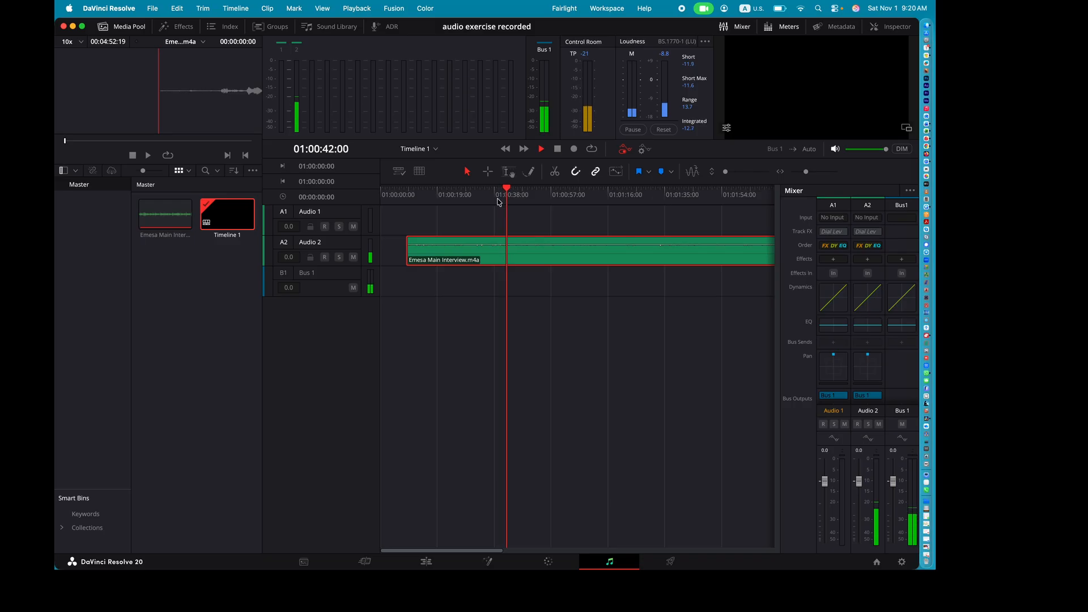
key("space")
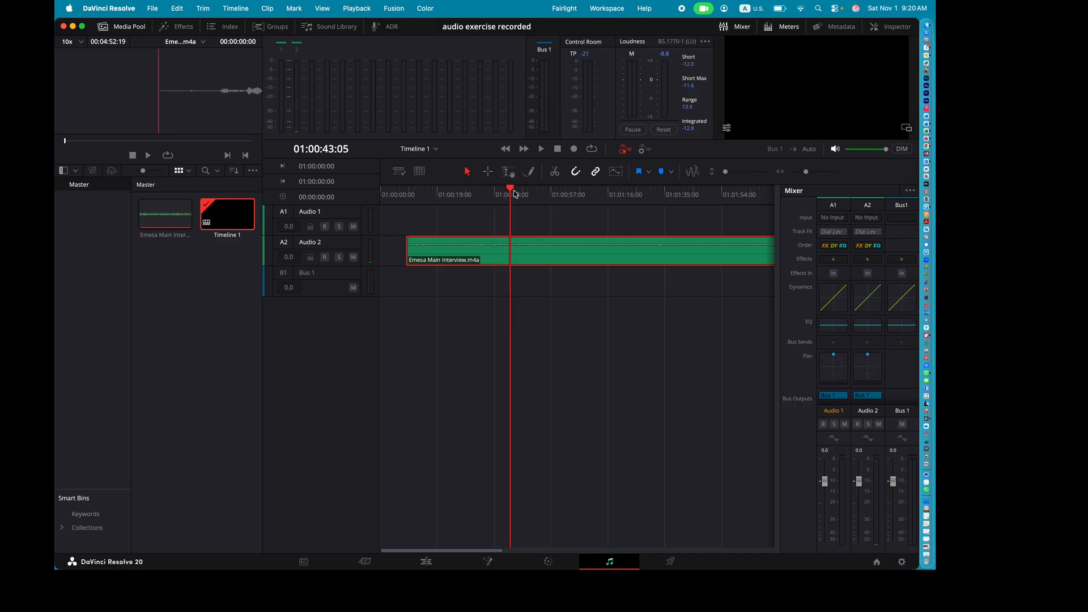
left_click(555, 173)
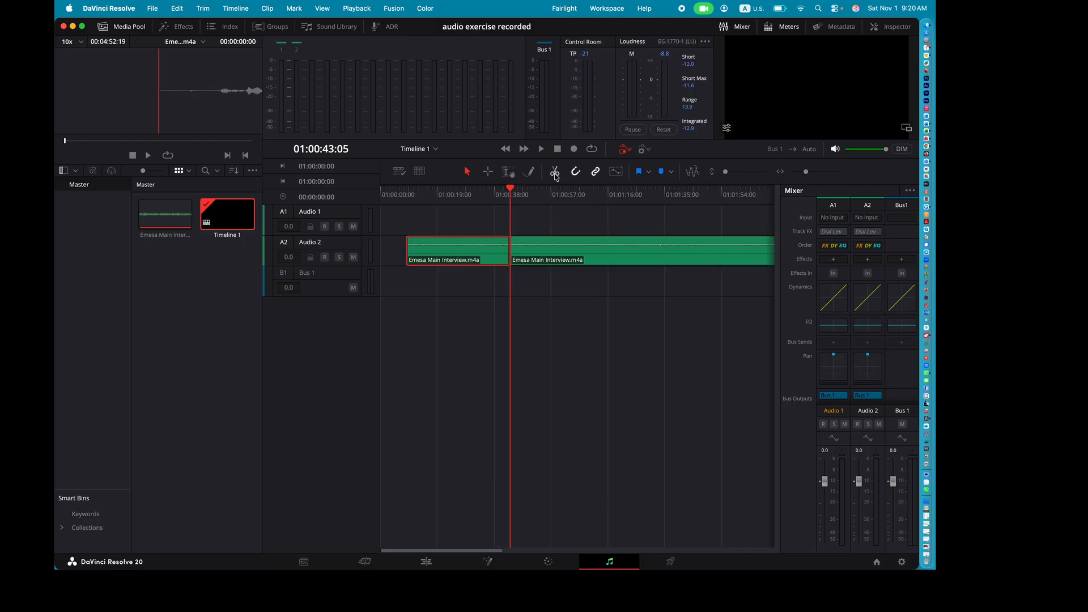
Step: Place the playhead at 01:00:02:08, move the first interview segment back to it and save the project
left_click(508, 191)
left_click_drag(492, 190, 387, 190)
left_click_drag(483, 241, 465, 243)
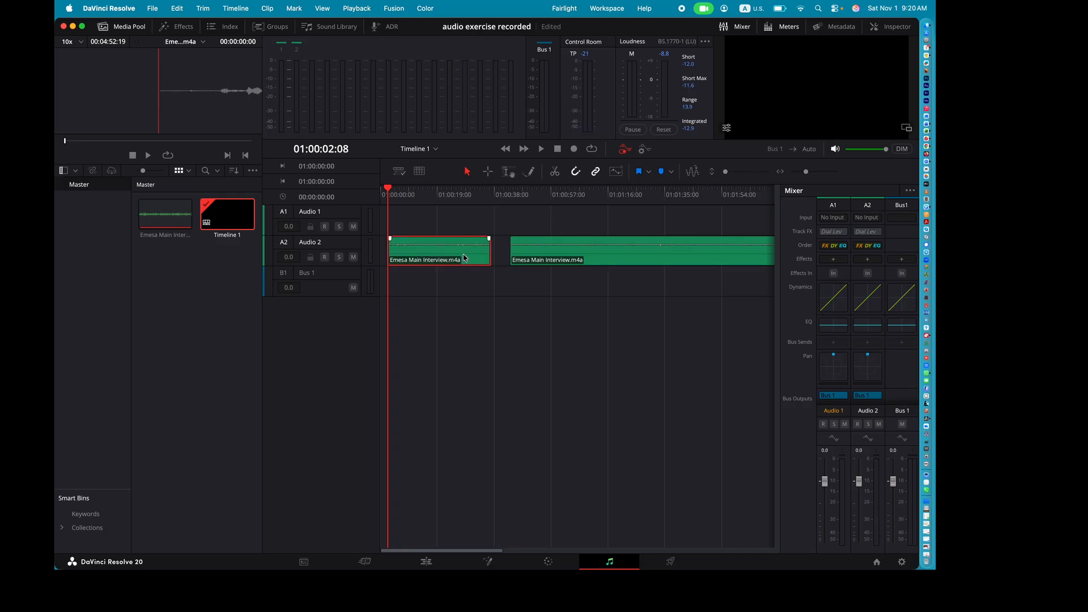
key("super+s")
Step: Delete the first interview segment from Audio 2 and save the project
key("Delete")
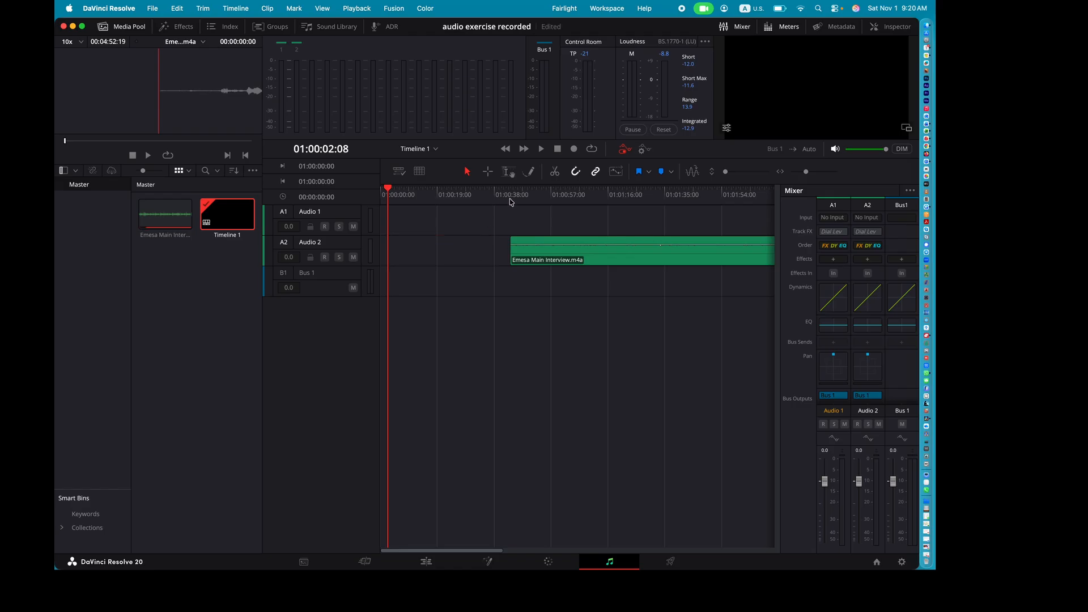
key("super+s")
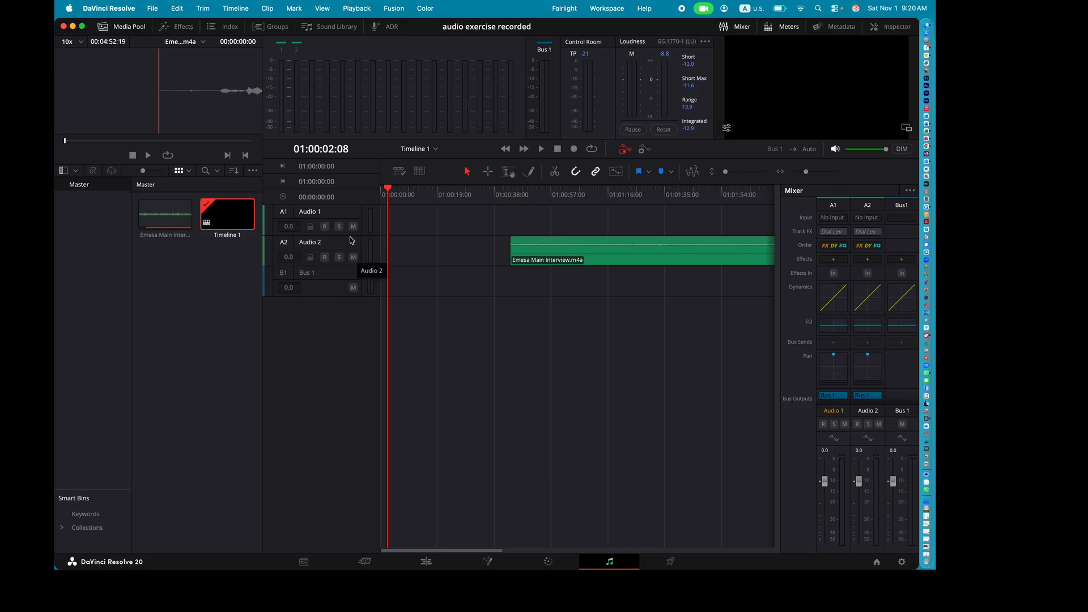
Step: Move the remaining interview segment to Audio 1 near the timeline's start and enlarge that track's height to show its waveform
left_click_drag(339, 265, 338, 267)
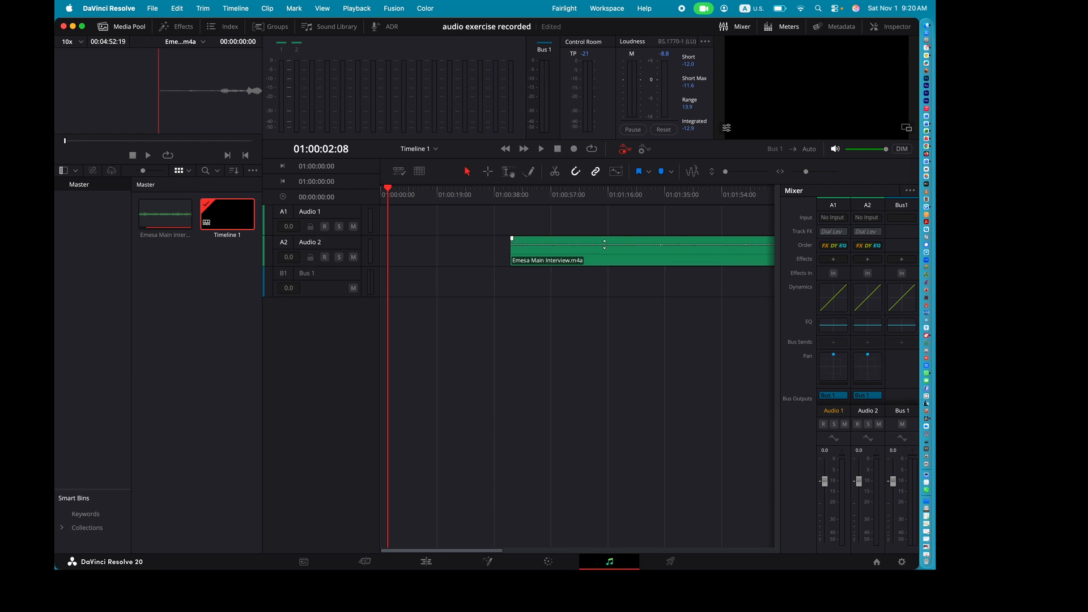
left_click_drag(610, 255, 500, 227)
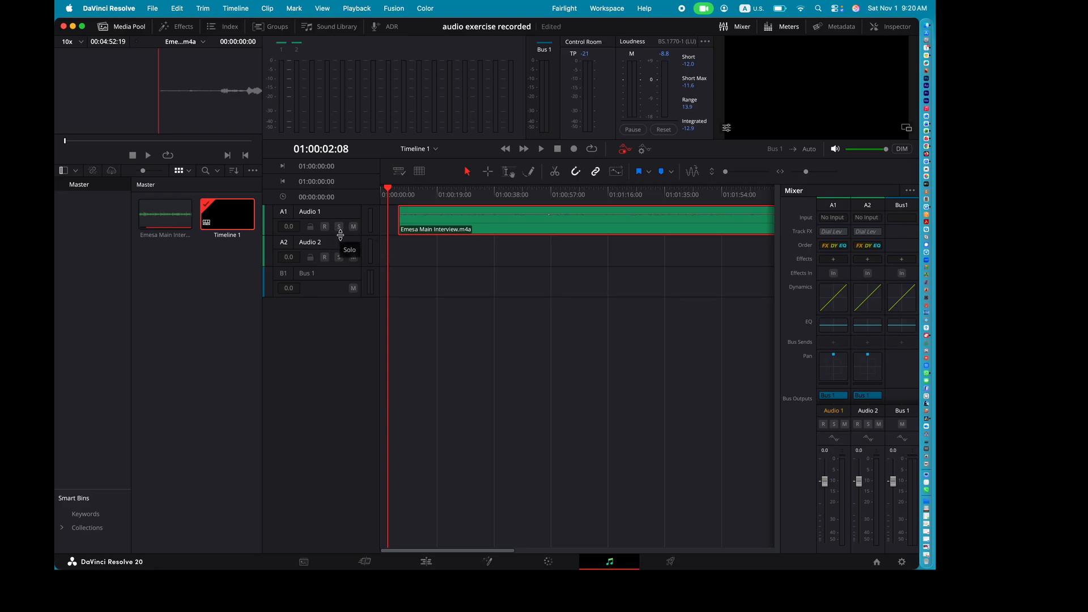
left_click_drag(340, 236, 338, 295)
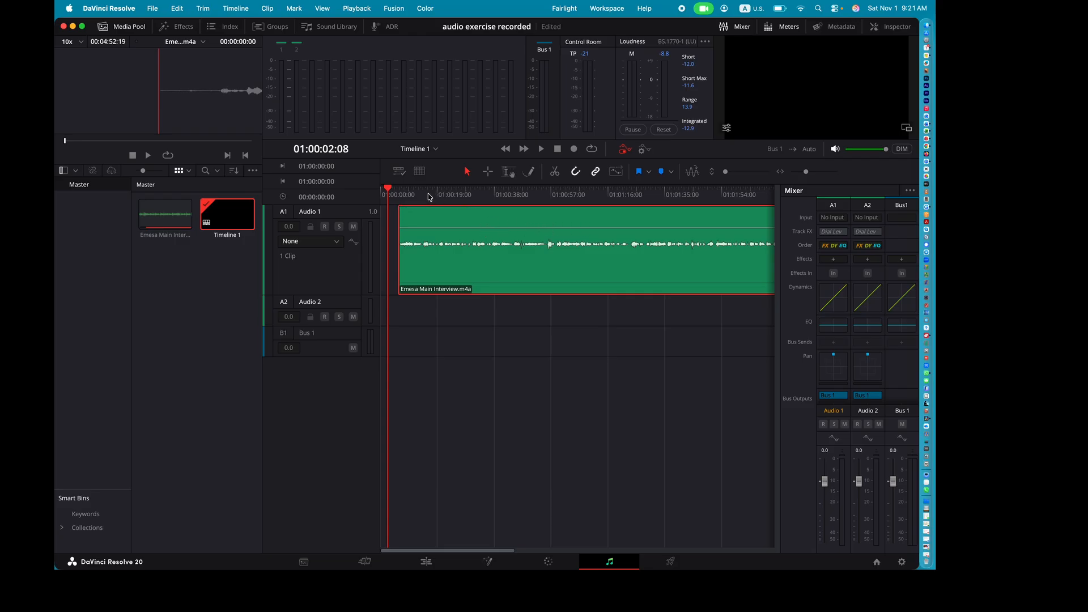
Step: Raise the interview clip's volume line until its waveform is clearly larger and save the project
left_click_drag(443, 229, 442, 215)
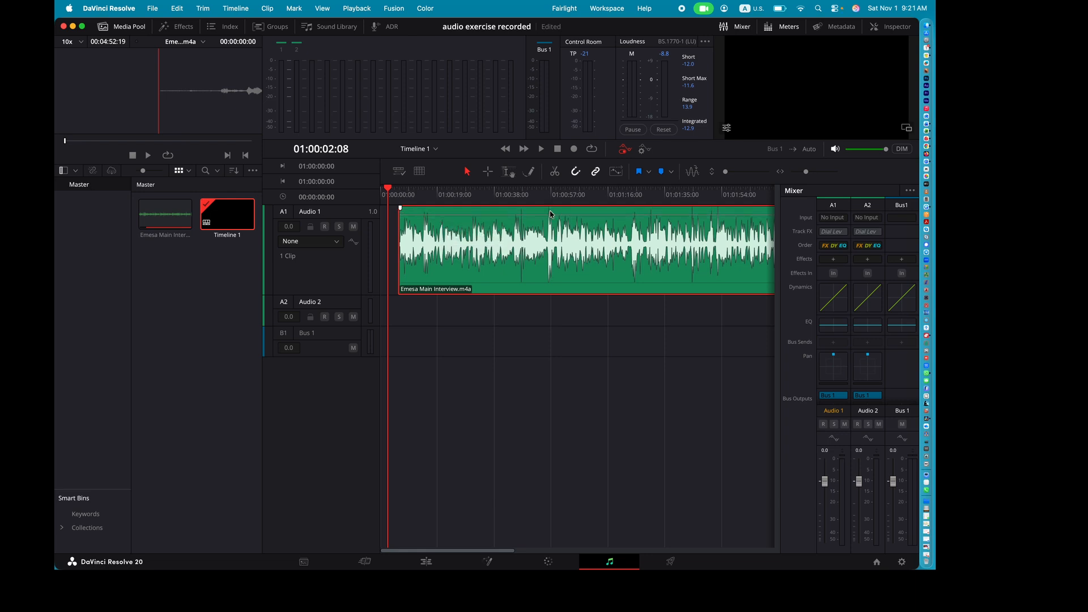
key("super+s")
Step: Raise the interview clip's volume to an excessive level and play it from about 01:00:29 to hear the distortion
left_click_drag(420, 215, 419, 206)
left_click(468, 198)
key("space")
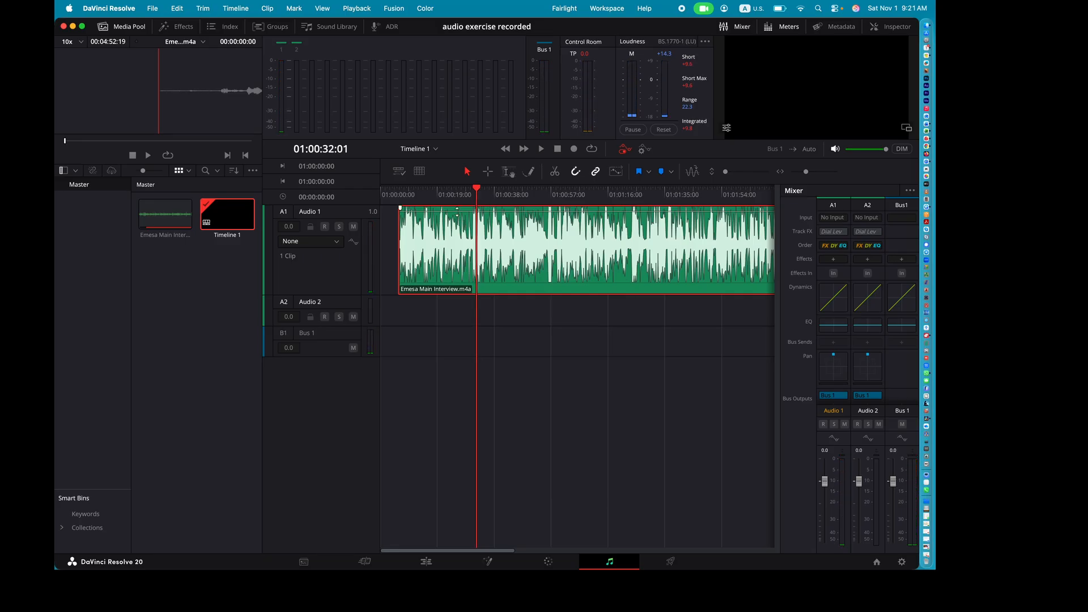
Step: Lower the interview clip's volume line and readjust it to a moderate level that keeps the waveform peaks unclipped
left_click_drag(457, 210, 457, 218)
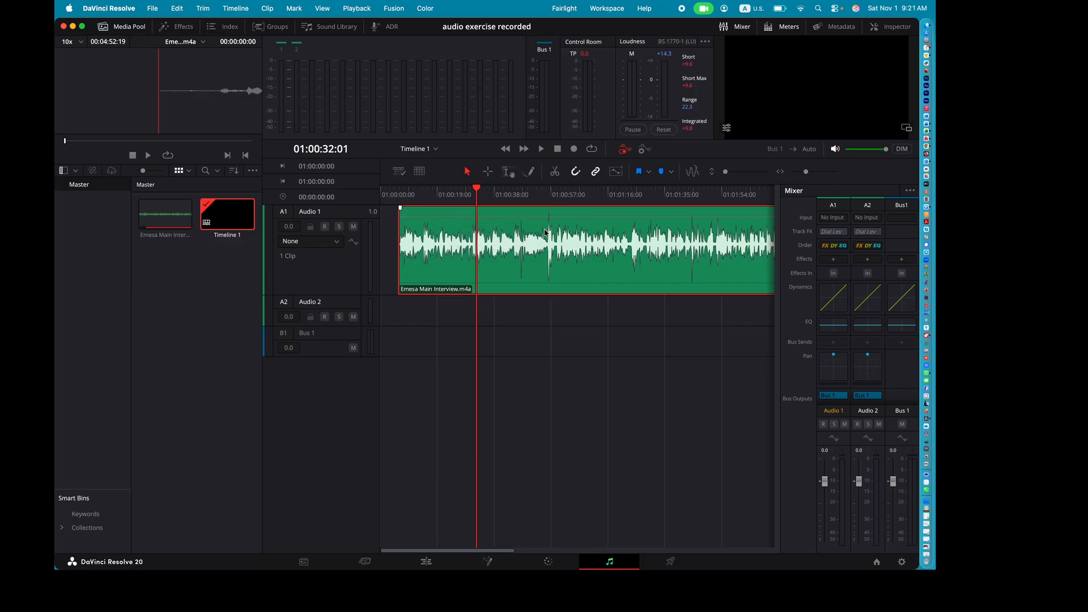
left_click_drag(446, 216, 447, 230)
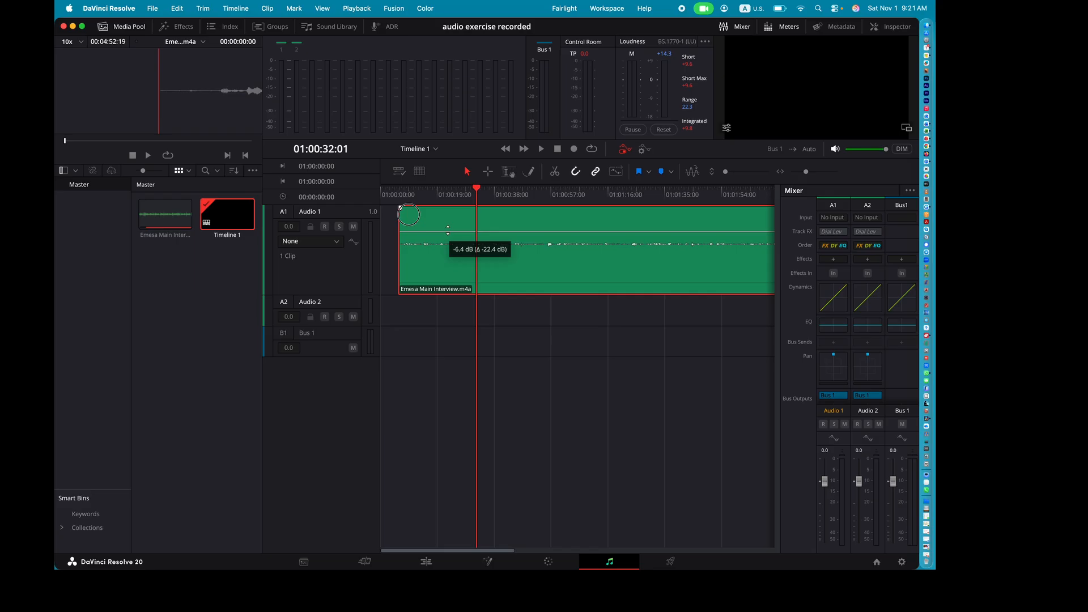
left_click_drag(448, 230, 447, 220)
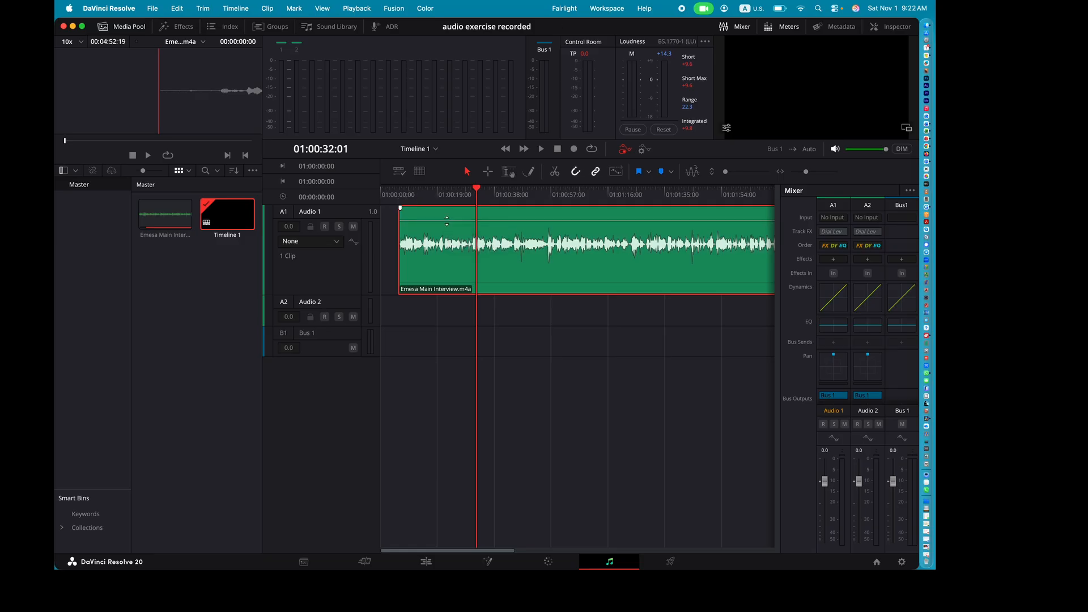
Step: Play the interview clip from its beginning, locate the pause after the first statement, and split the clip there at 01:00:13:21
left_click(398, 194)
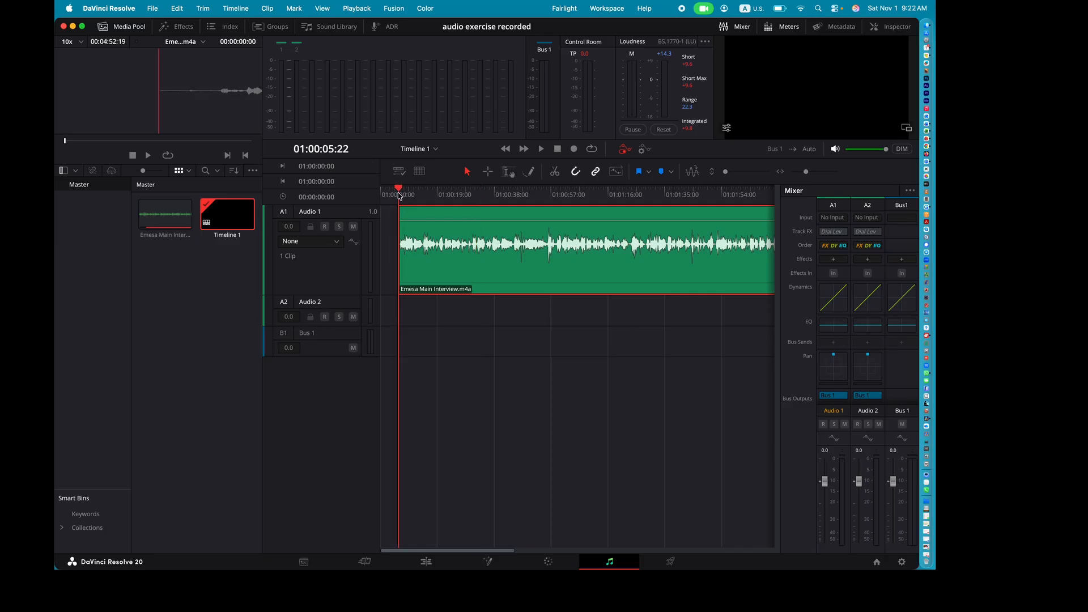
key("space")
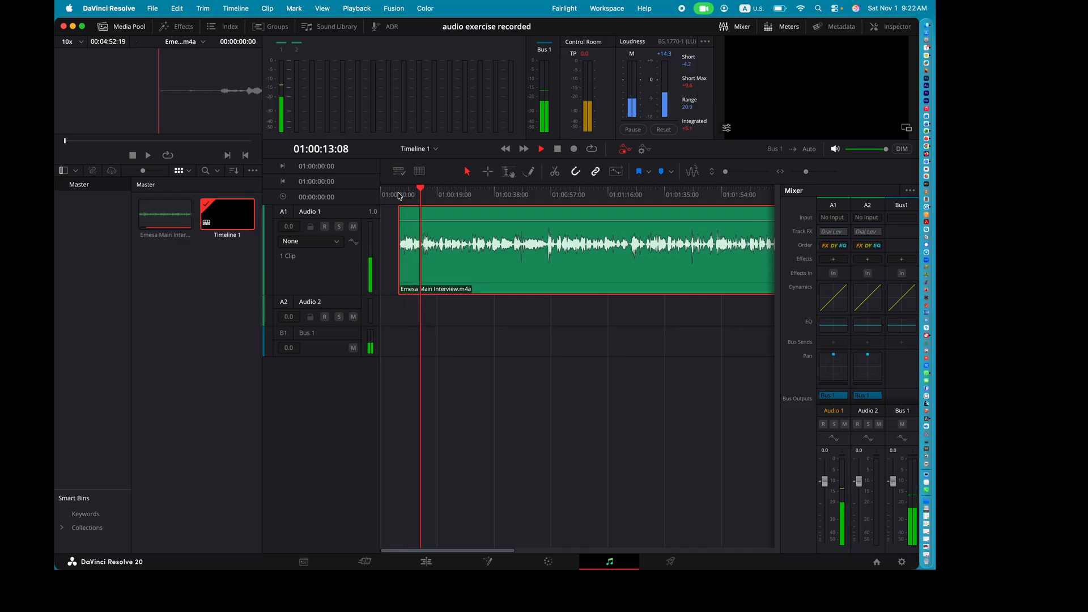
key("space")
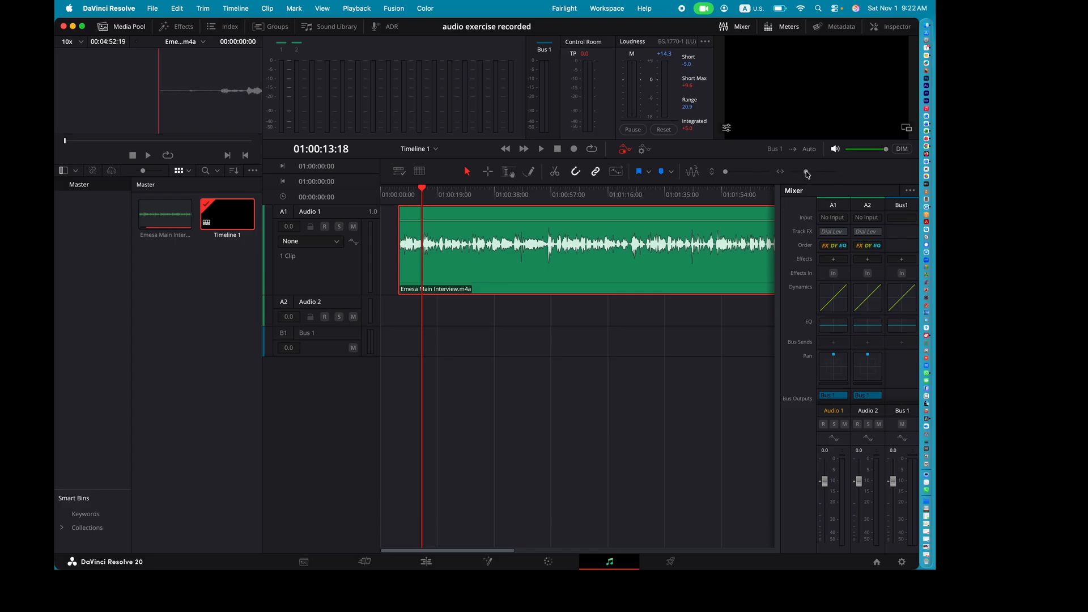
left_click_drag(807, 173, 814, 174)
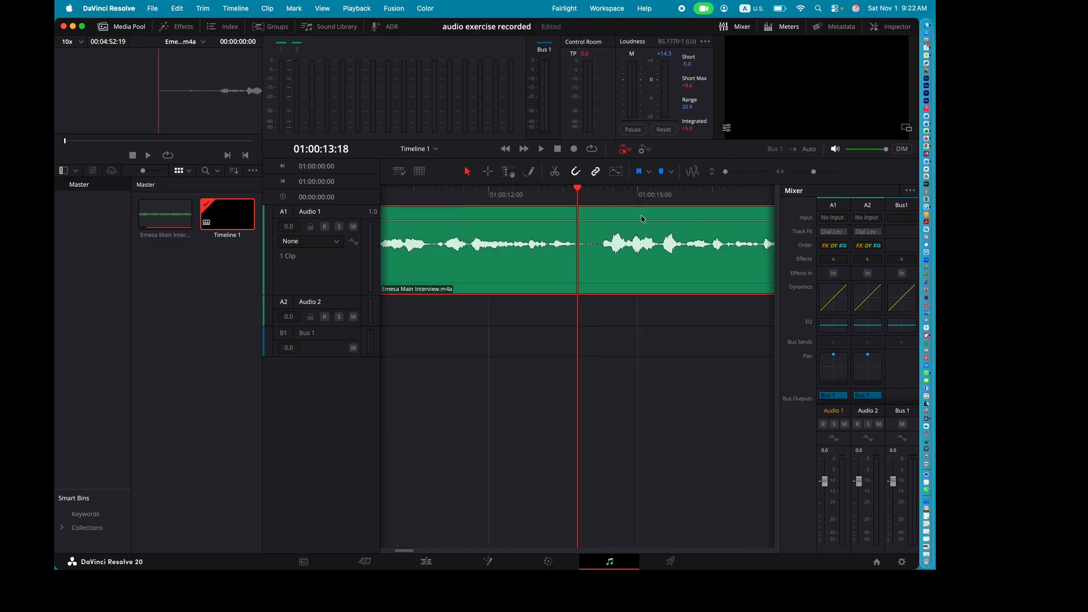
left_click(537, 201)
key("space")
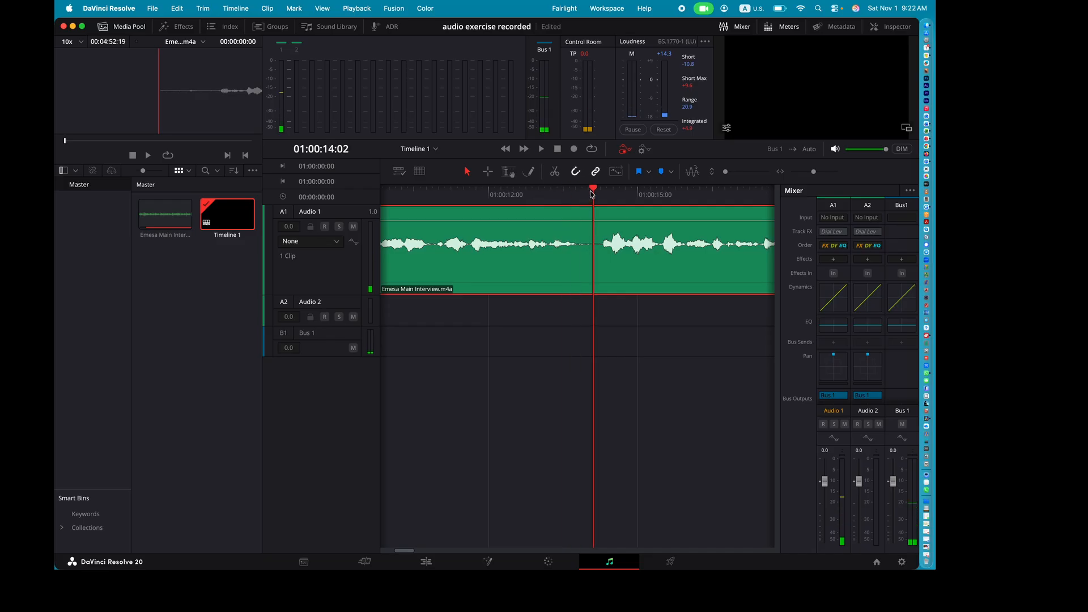
left_click_drag(592, 194, 585, 192)
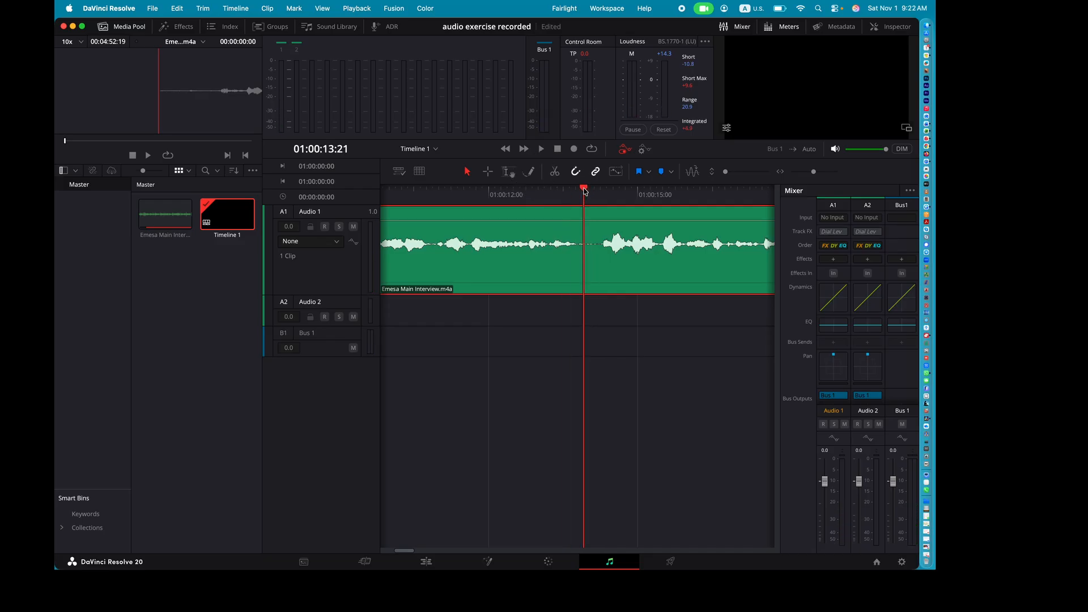
left_click(554, 172)
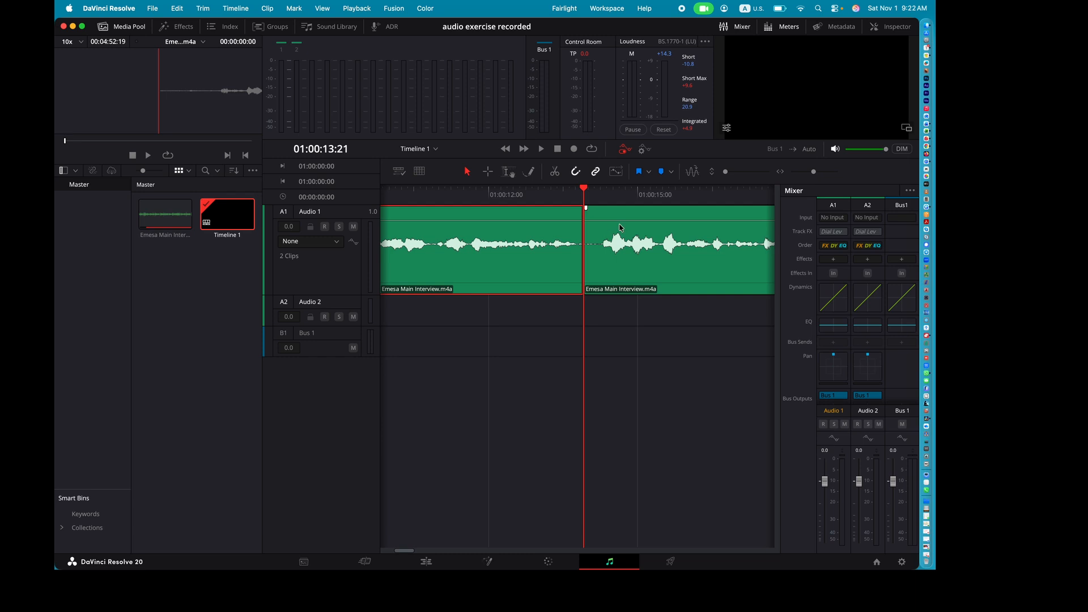
Step: Separate the two interview segments, moving the second about 1.5 seconds later and the first back to start at about 01:00:04
left_click_drag(617, 219, 695, 218)
left_click_drag(523, 233, 559, 233)
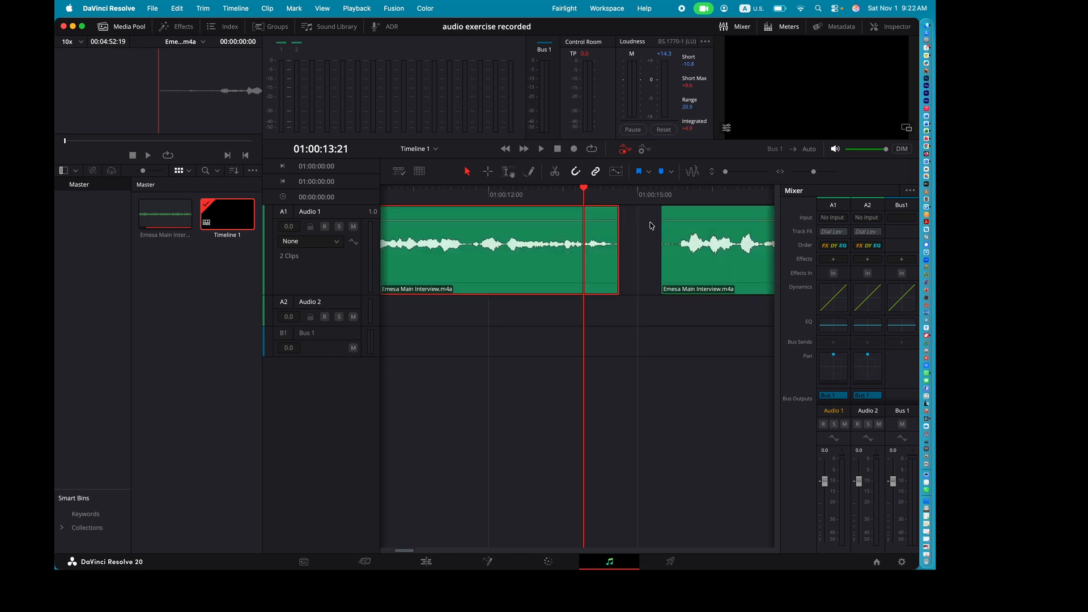
left_click_drag(814, 173, 808, 174)
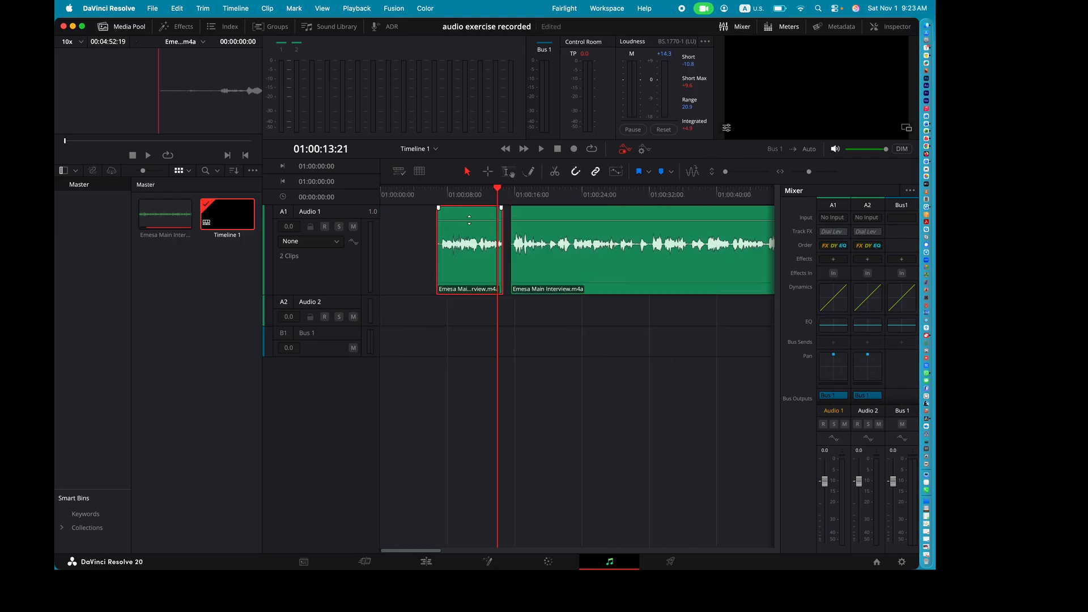
left_click_drag(468, 218, 449, 219)
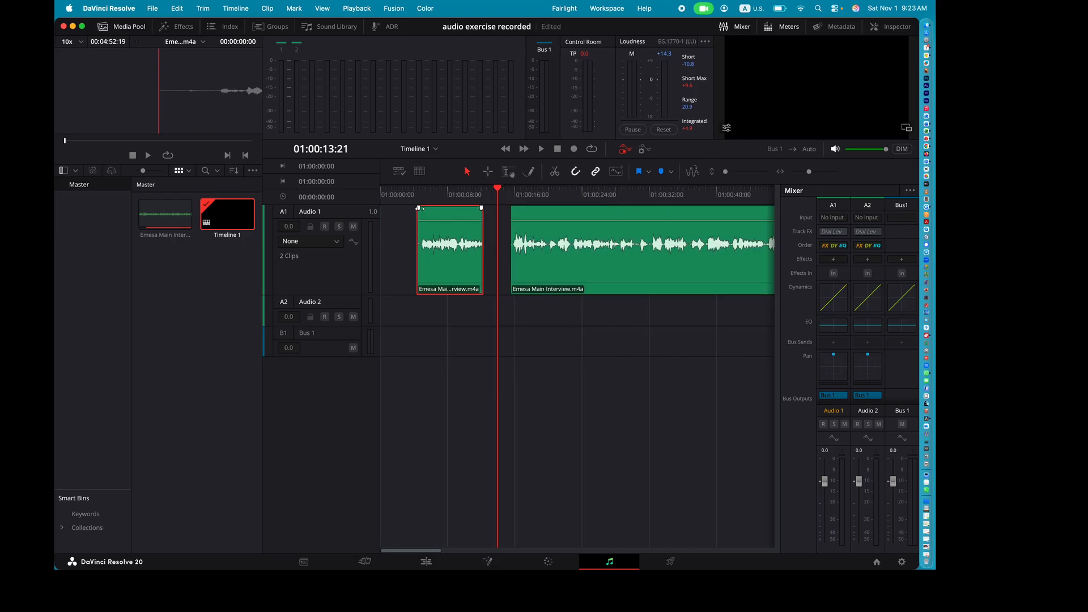
Step: Play the first interview segment through to its end to check what it contains
left_click(408, 196)
key("space")
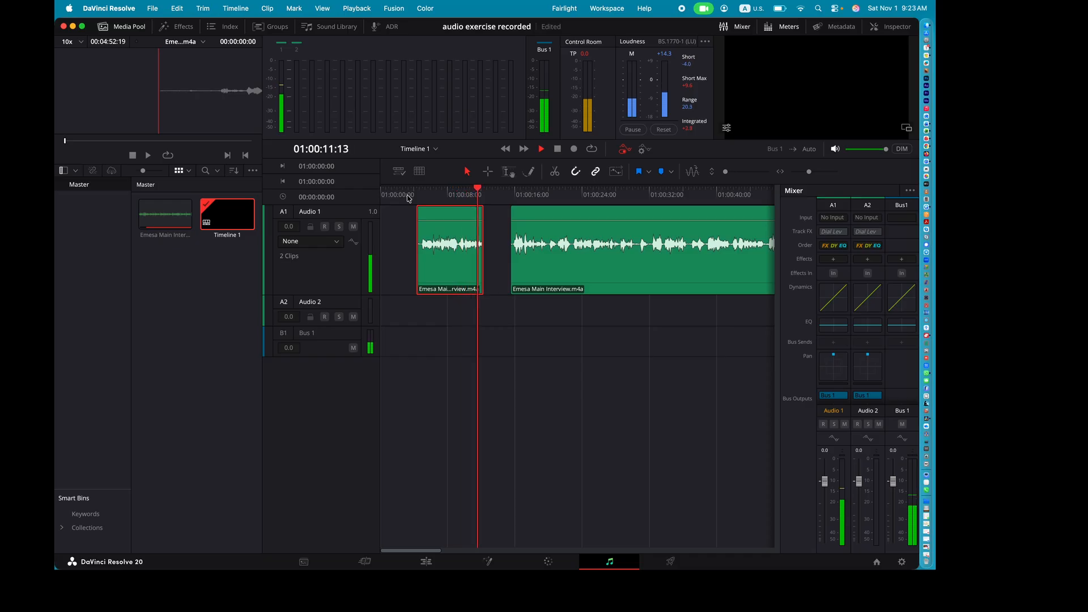
key("space")
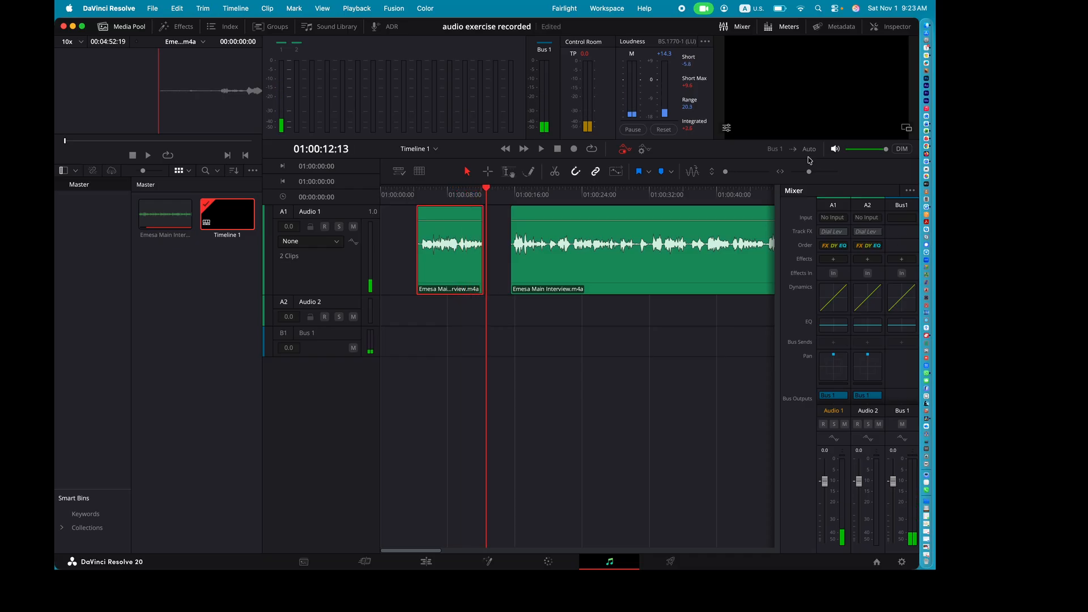
Step: Find the end of the unwanted opening sound in the first interview segment and trim its start to 01:00:05:09
left_click_drag(809, 171, 814, 171)
scroll(631, 305, "left", 10)
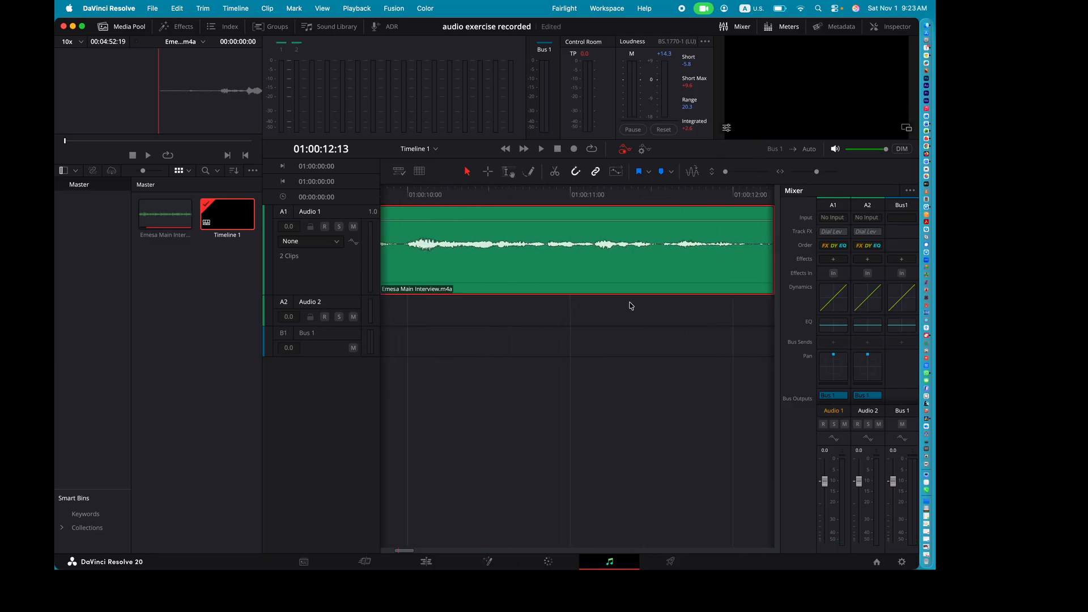
scroll(630, 305, "left", 15)
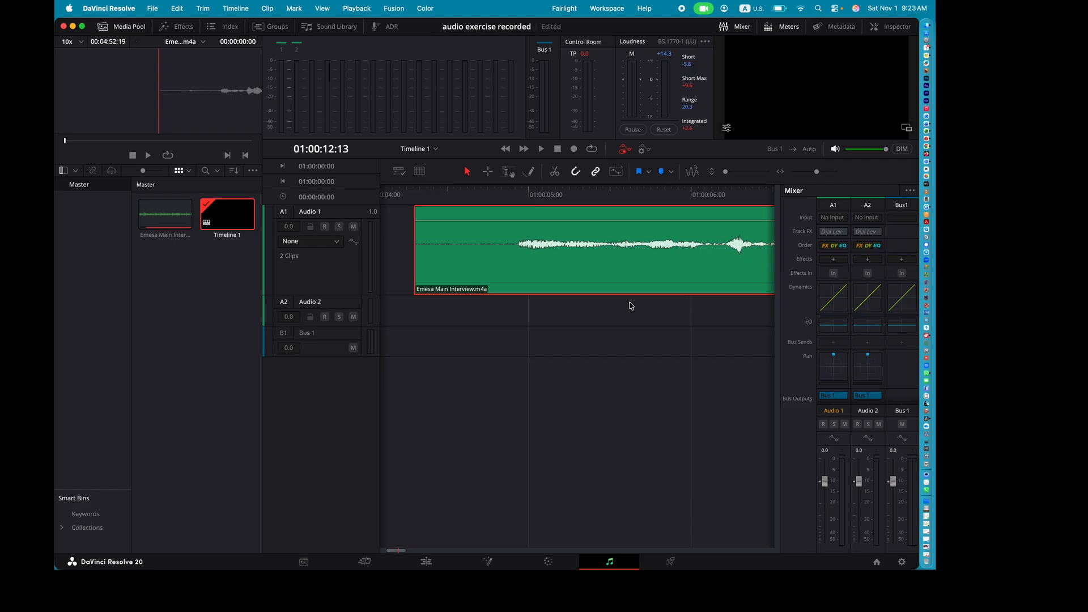
scroll(627, 240, "right", 3)
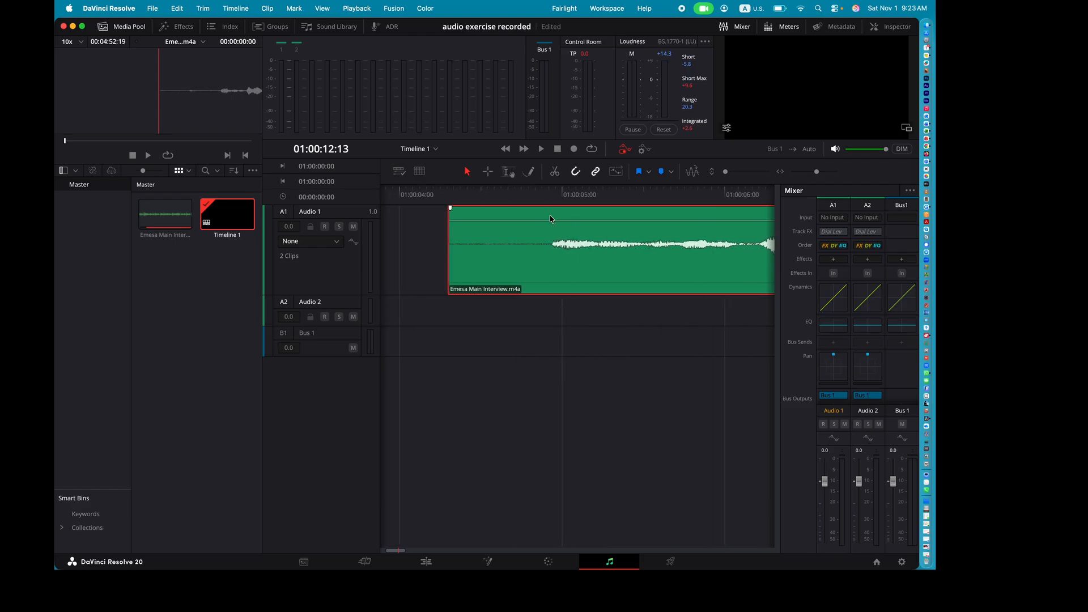
left_click(525, 194)
key("space")
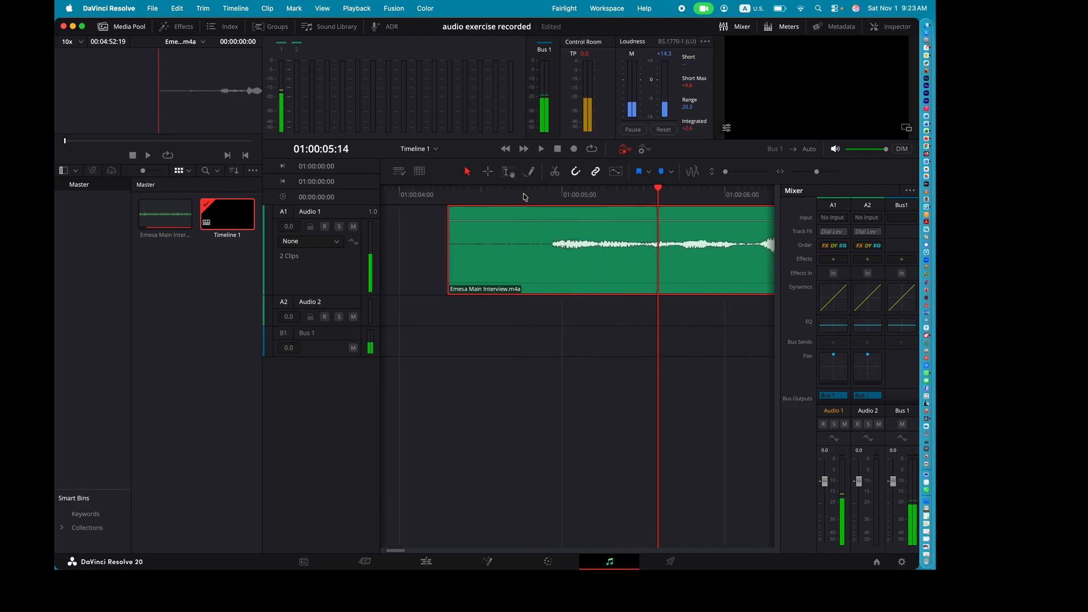
key("Left")
key("Left")
key("Left")
key("Left")
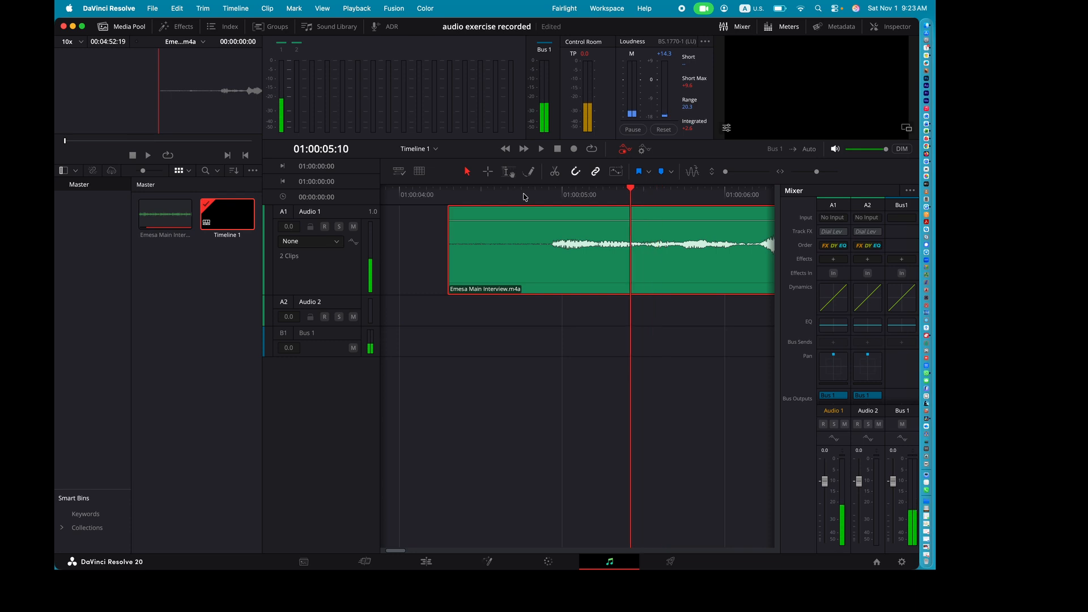
key("Left")
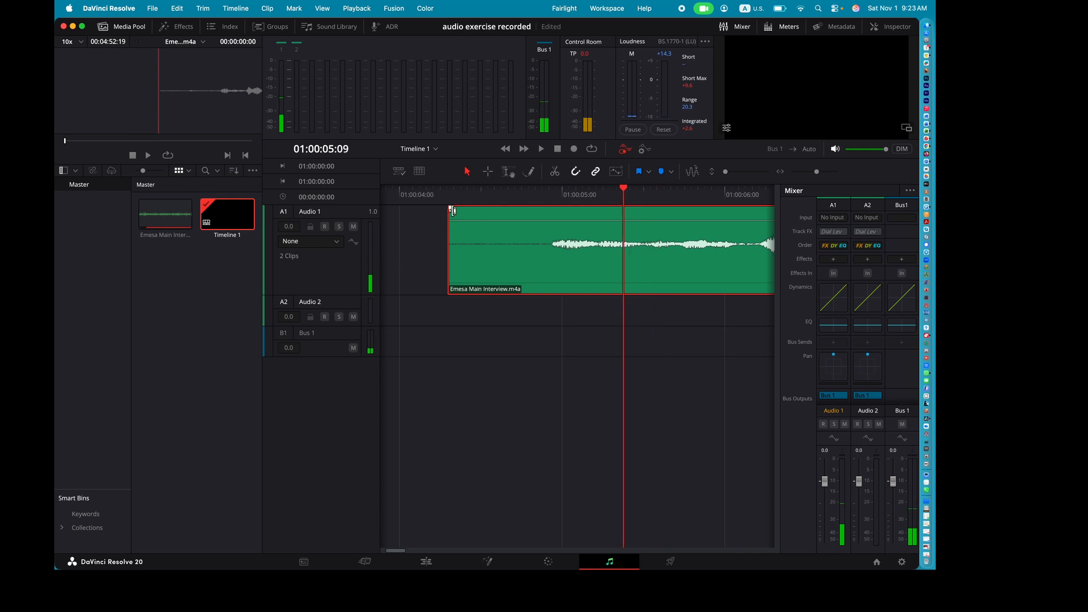
left_click_drag(448, 232, 622, 239)
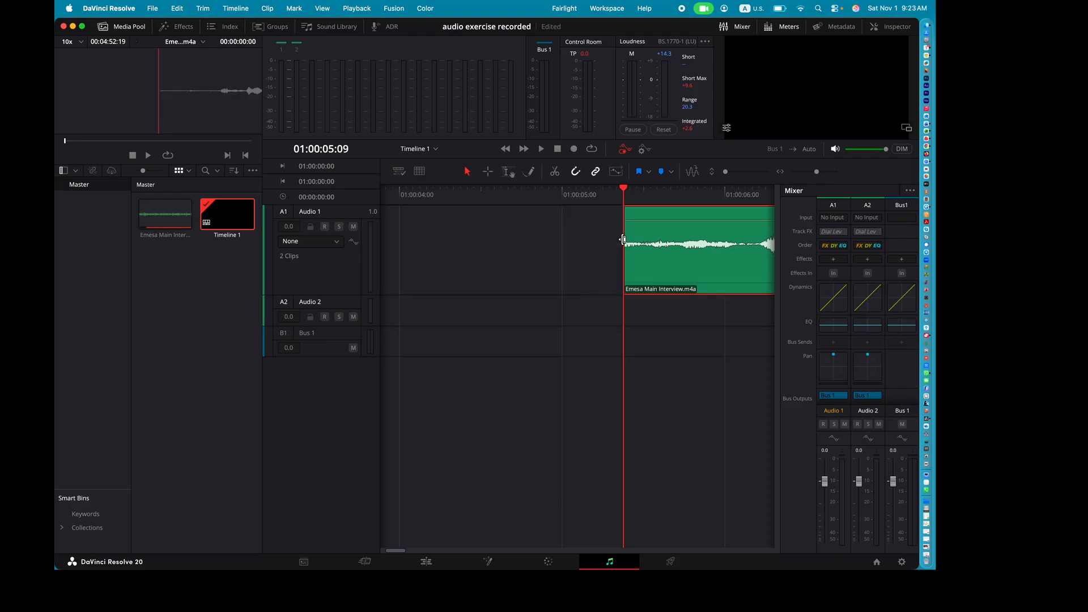
Step: Fine-tune the first segment's start to about 01:00:05:11, replaying the opening after each trim
left_click(532, 195)
key("space")
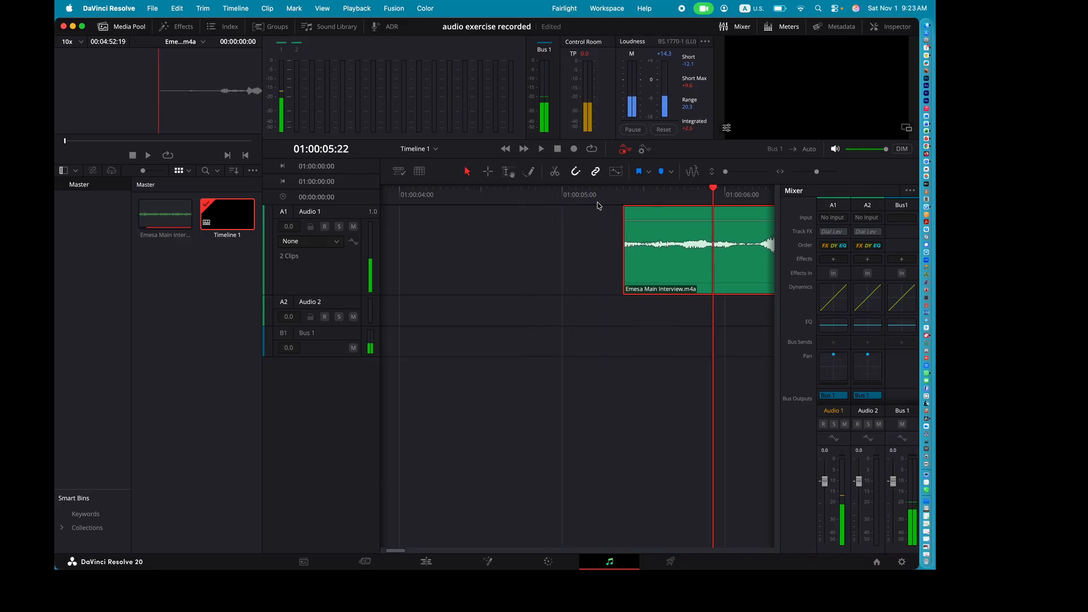
left_click_drag(624, 229, 633, 229)
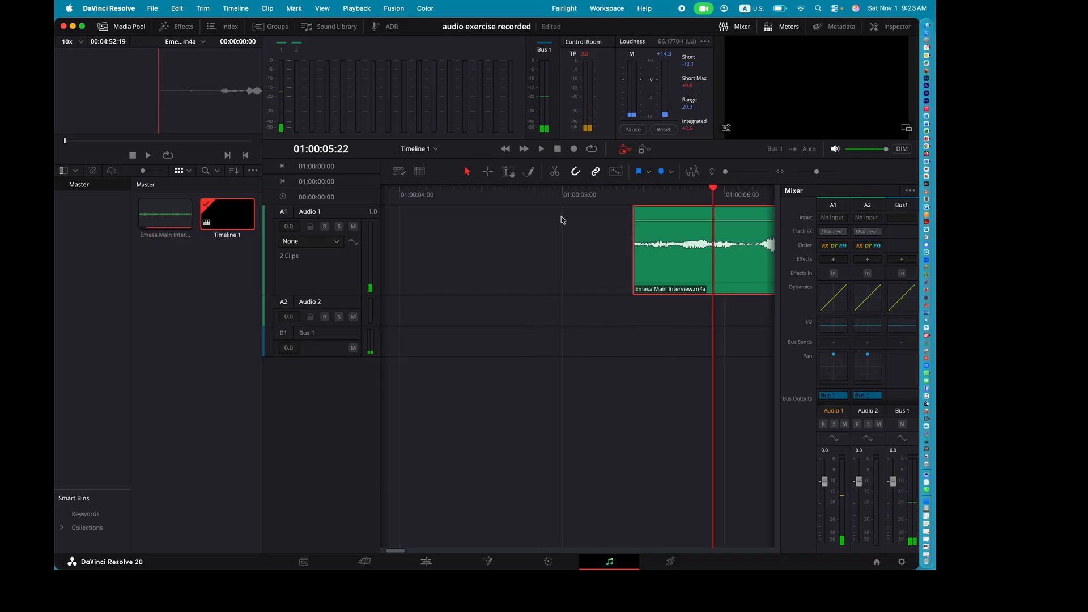
left_click(532, 202)
key("space")
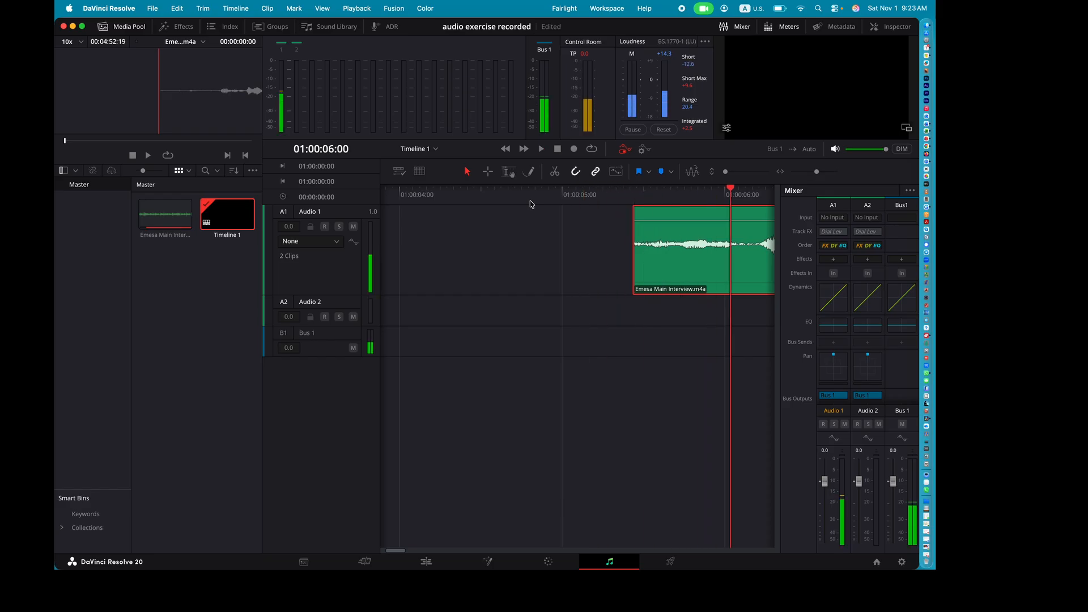
left_click_drag(634, 229, 639, 231)
key("space")
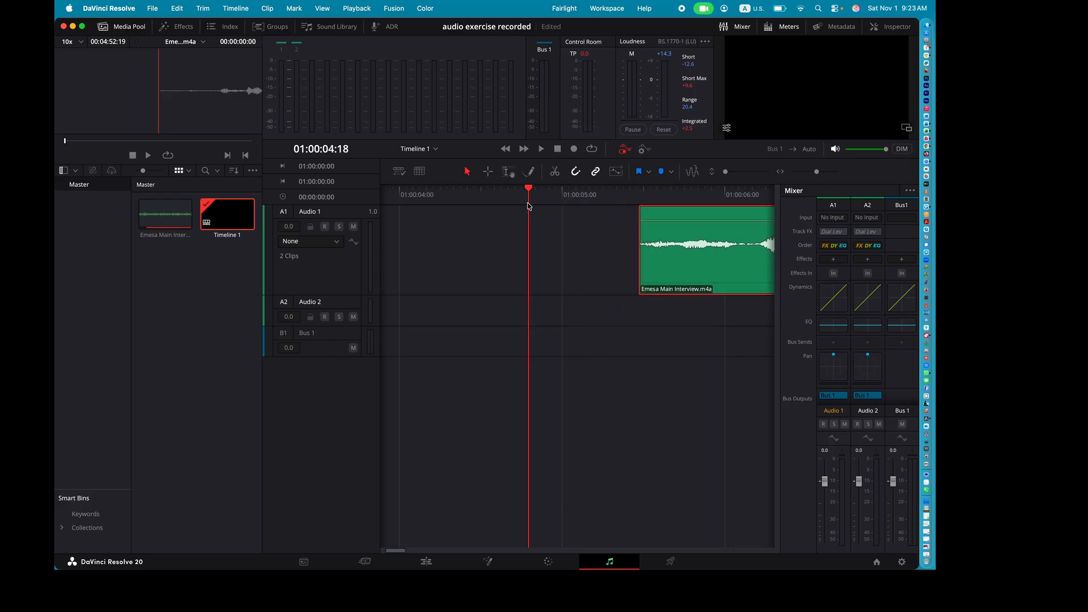
key("space")
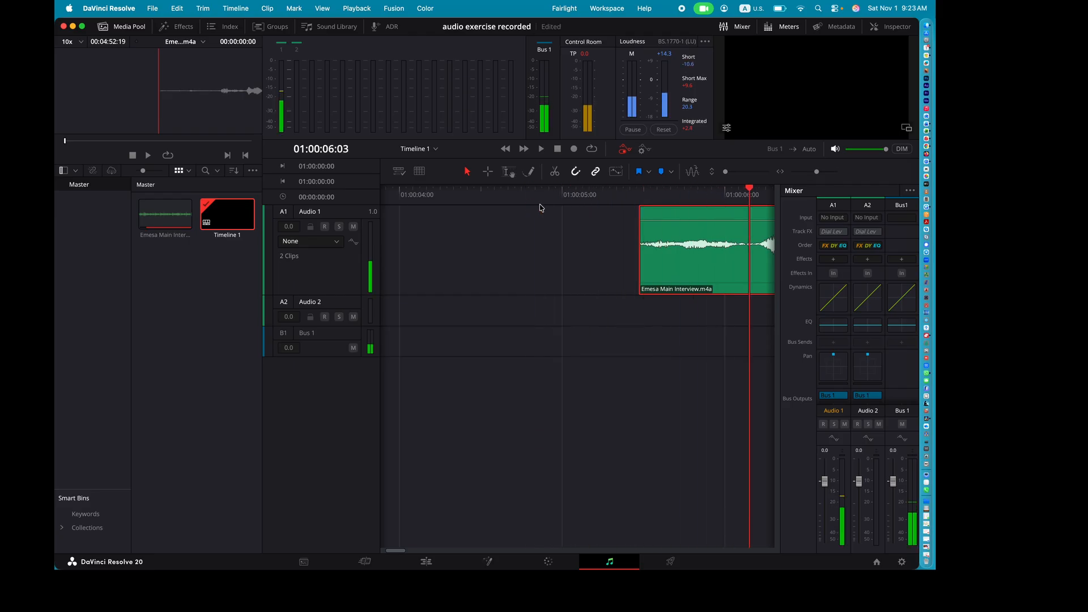
left_click(547, 317)
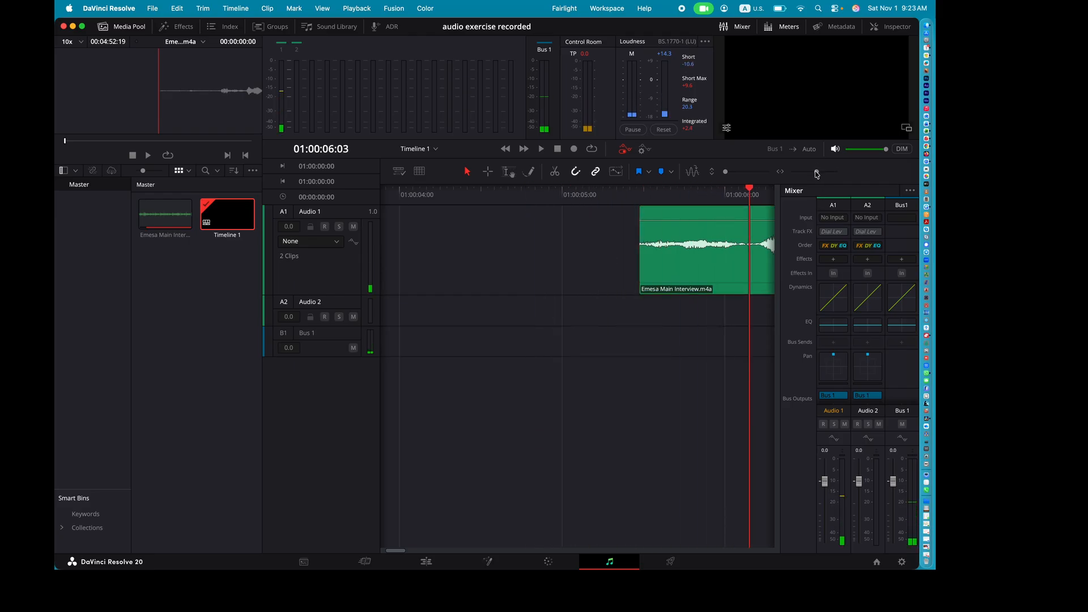
Step: Audition the second interview segment from 01:00:30:09 and trim its start to the pause just before 01:00:32
left_click_drag(816, 172, 810, 172)
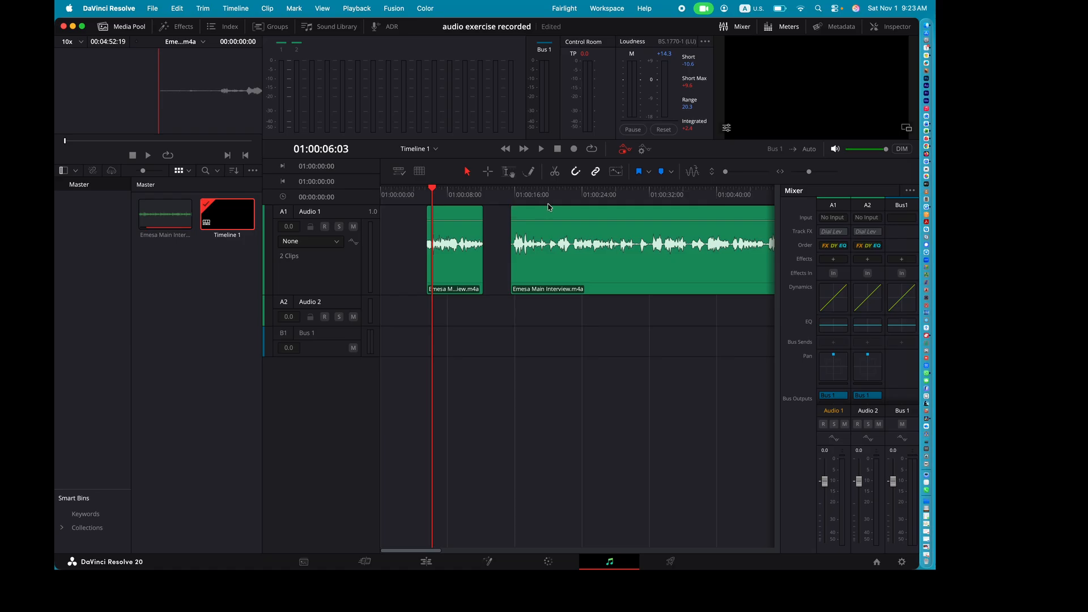
left_click(636, 200)
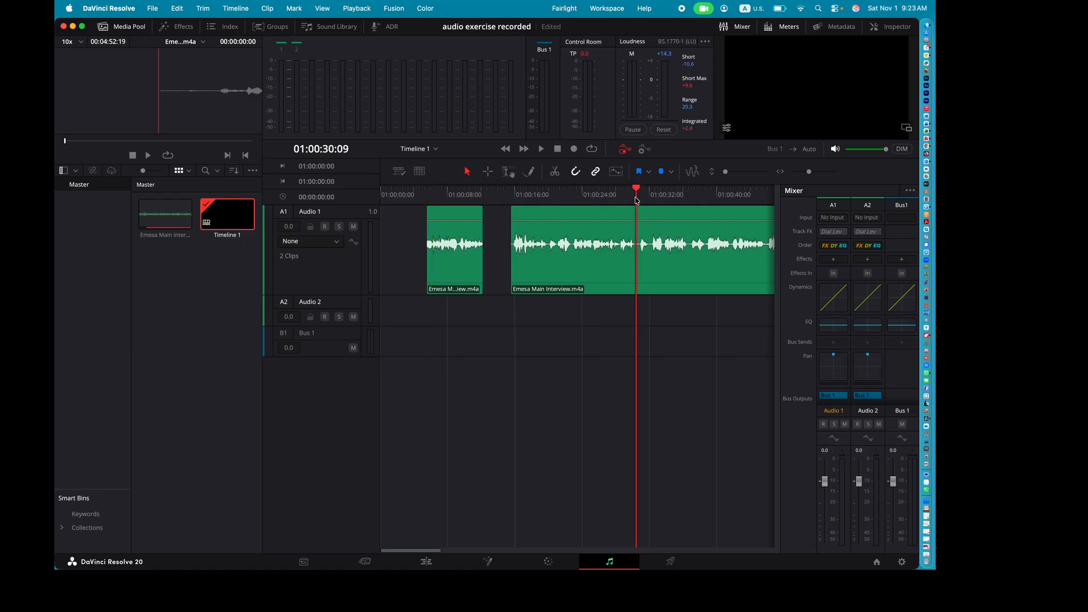
key("space")
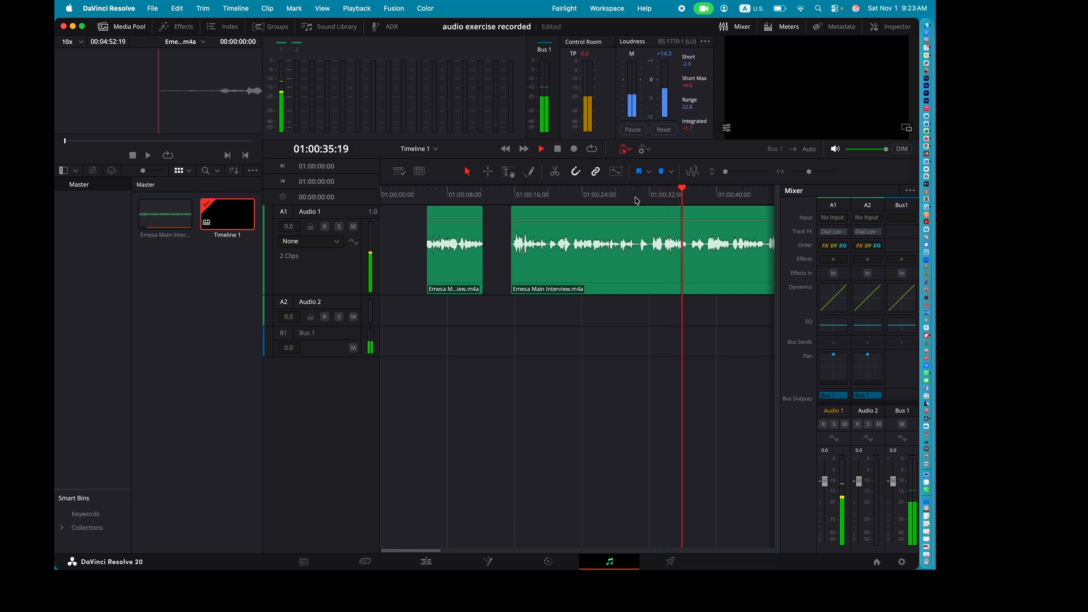
key("space")
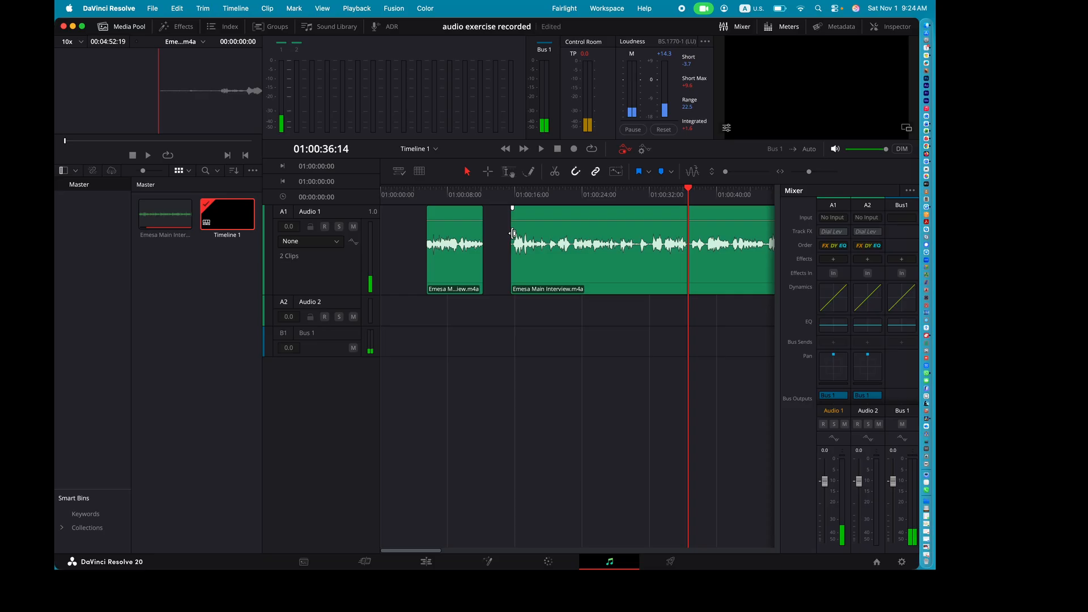
left_click_drag(513, 232, 647, 231)
Step: Split the second interview segment at 01:00:36:14 and move the short excerpt before the cut to start at 01:00:16:00
left_click_drag(694, 191, 689, 191)
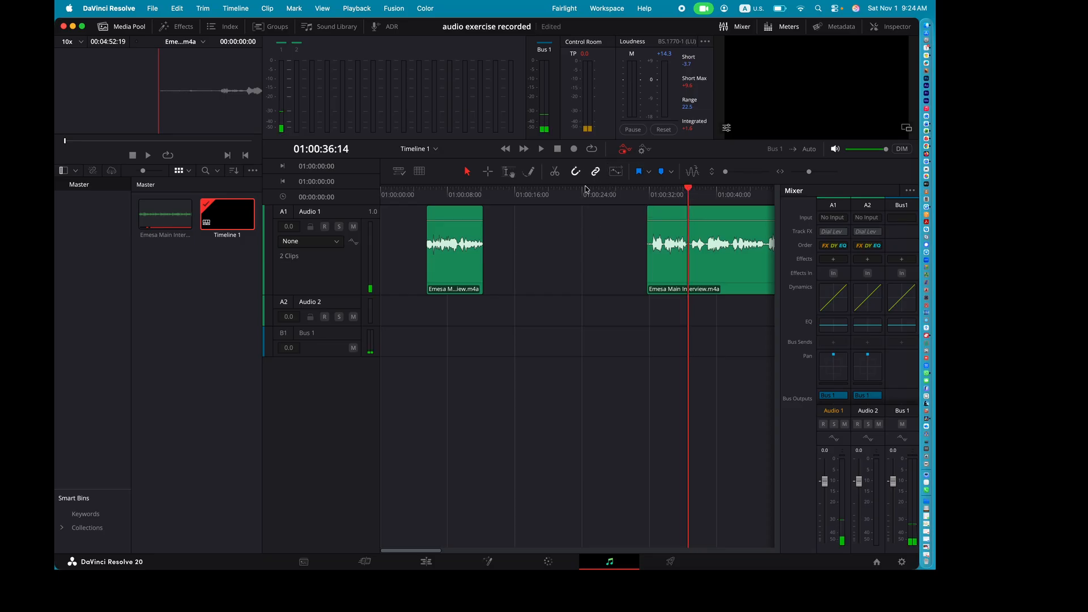
left_click(555, 174)
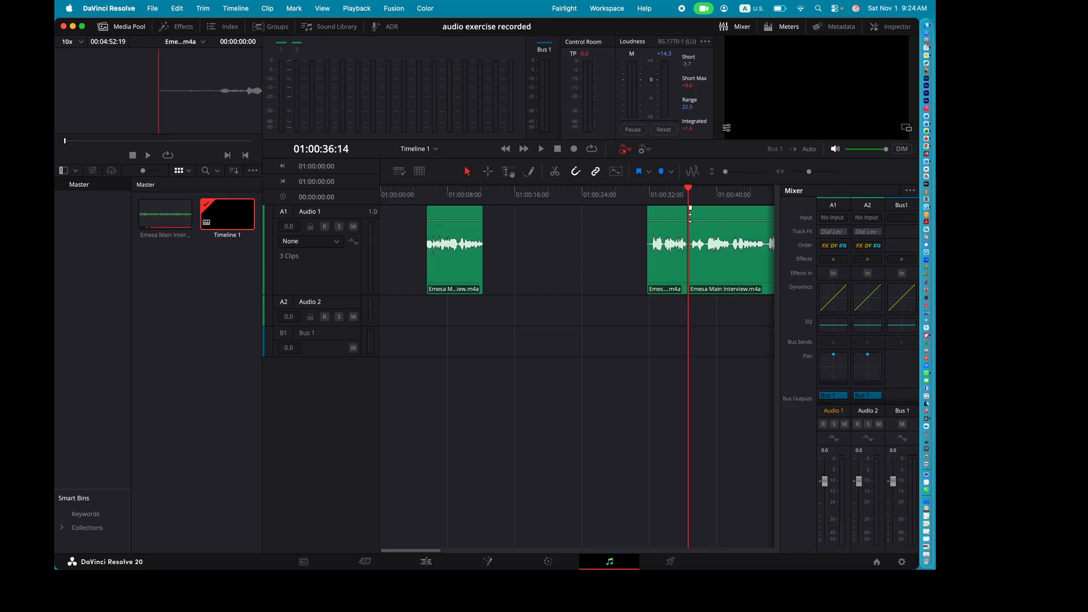
left_click_drag(677, 217, 535, 214)
Step: Play the short excerpt from 01:00:16:00 to check its content
left_click(508, 195)
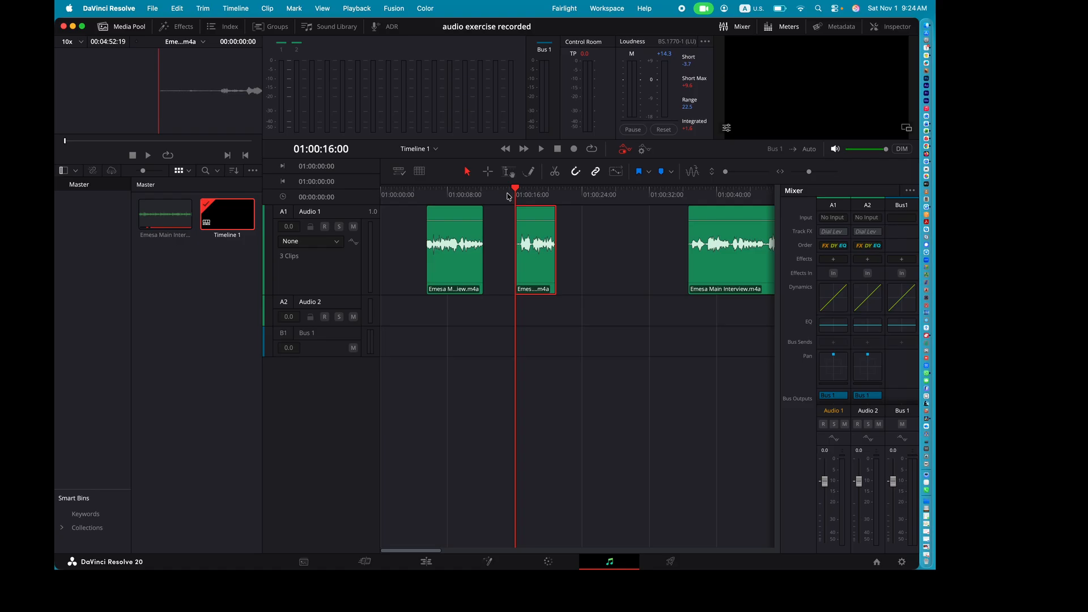
key("space")
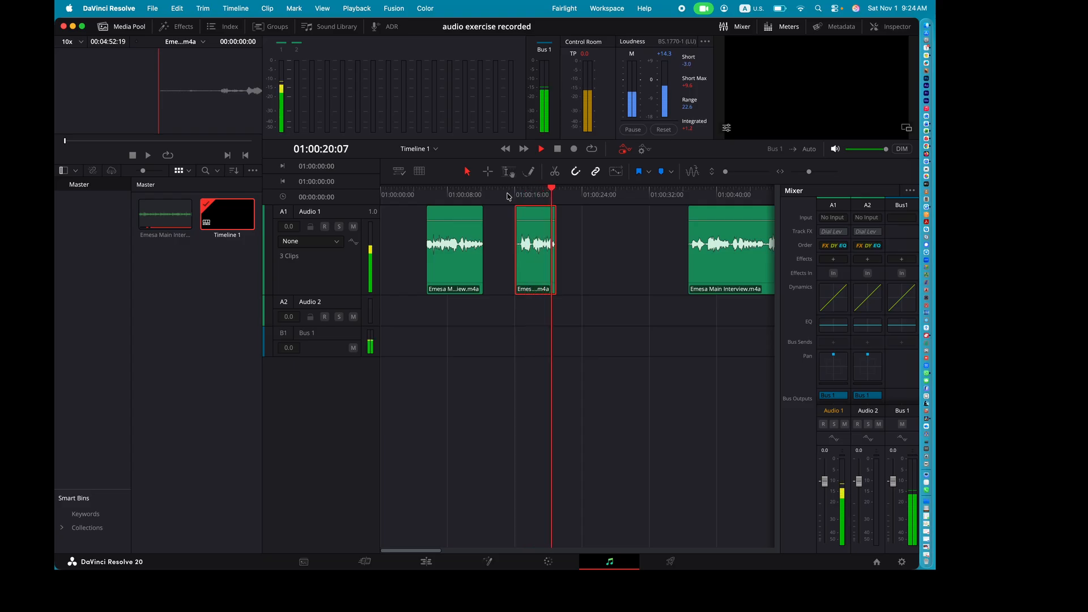
key("space")
Step: Audition the long remaining interview segment, split it at 01:01:06:01 and delete everything after the cut
scroll(674, 260, "right", 5)
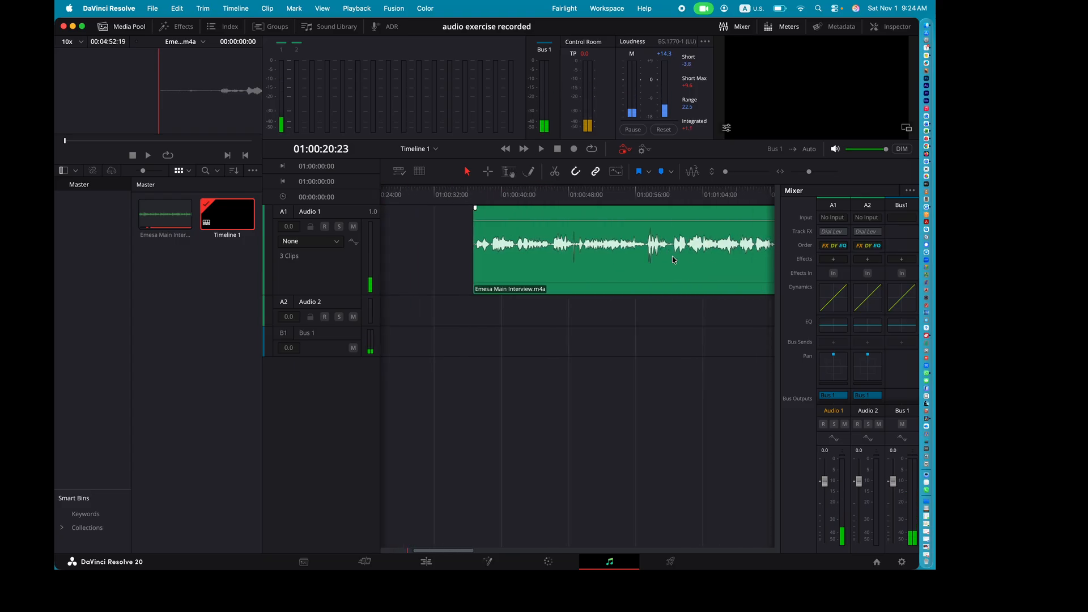
right_click(642, 199)
left_click(628, 202)
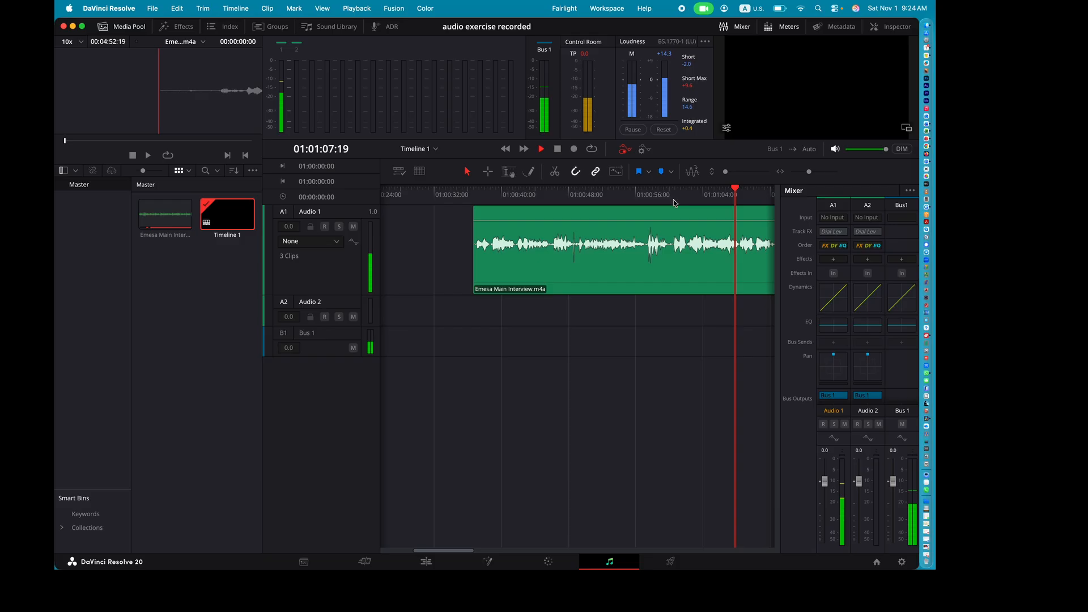
left_click(704, 197)
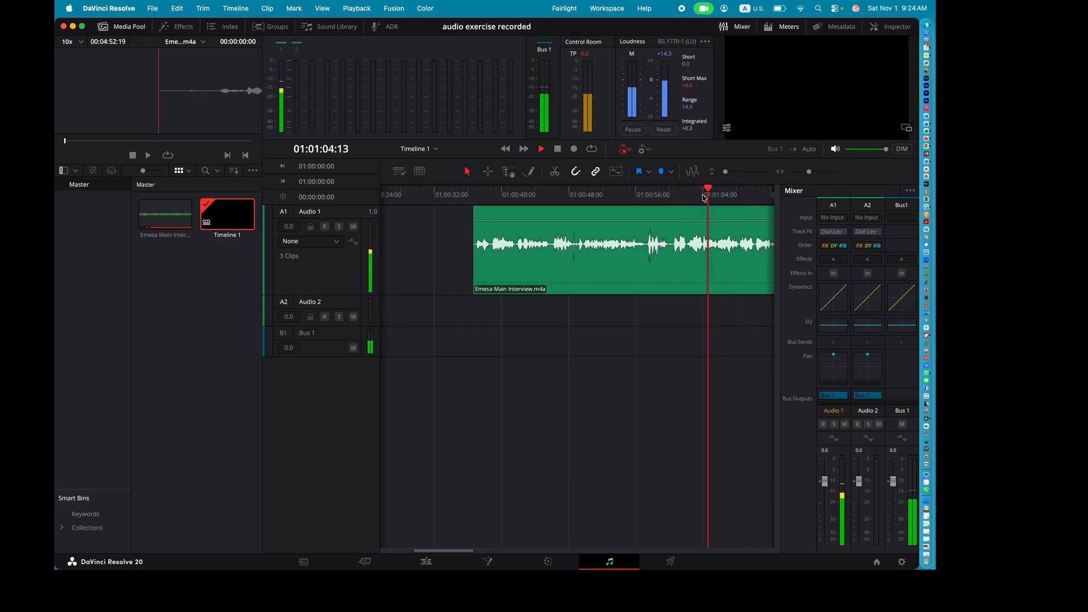
key("space")
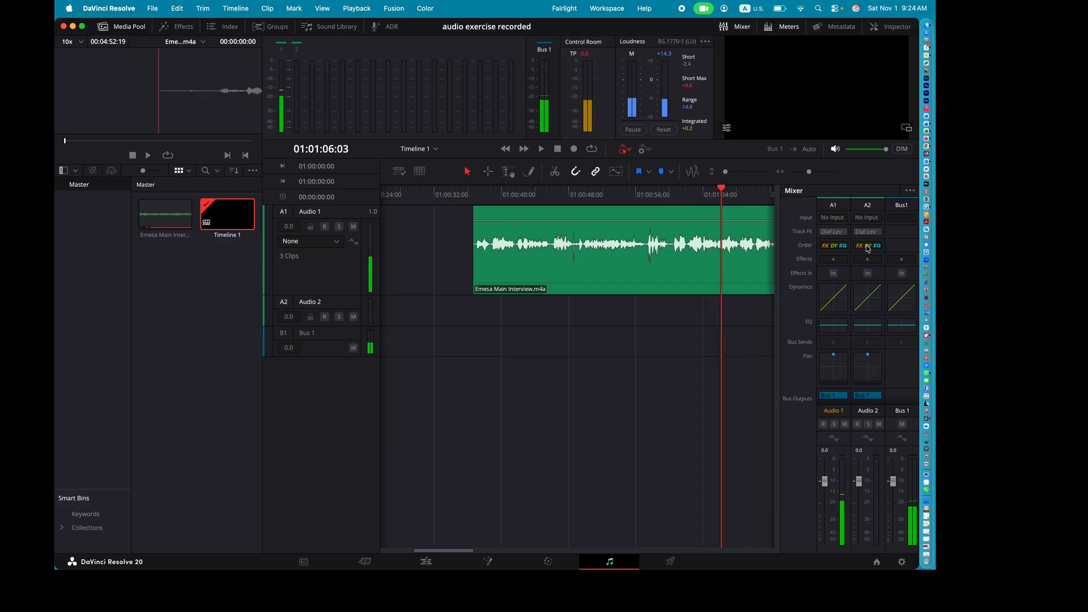
left_click_drag(809, 171, 815, 172)
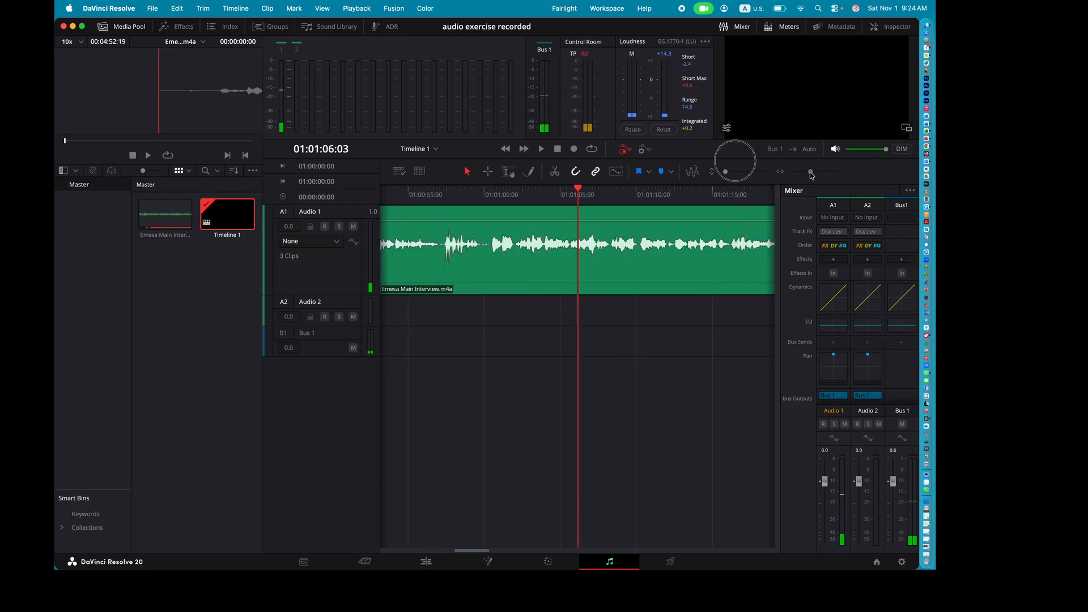
left_click(506, 200)
key("space")
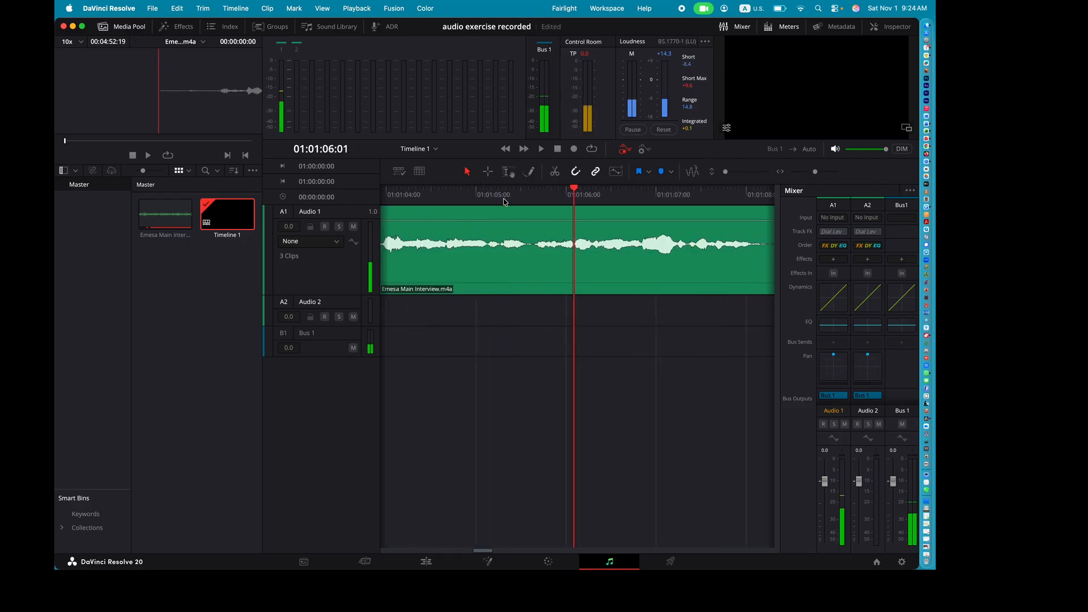
left_click(555, 172)
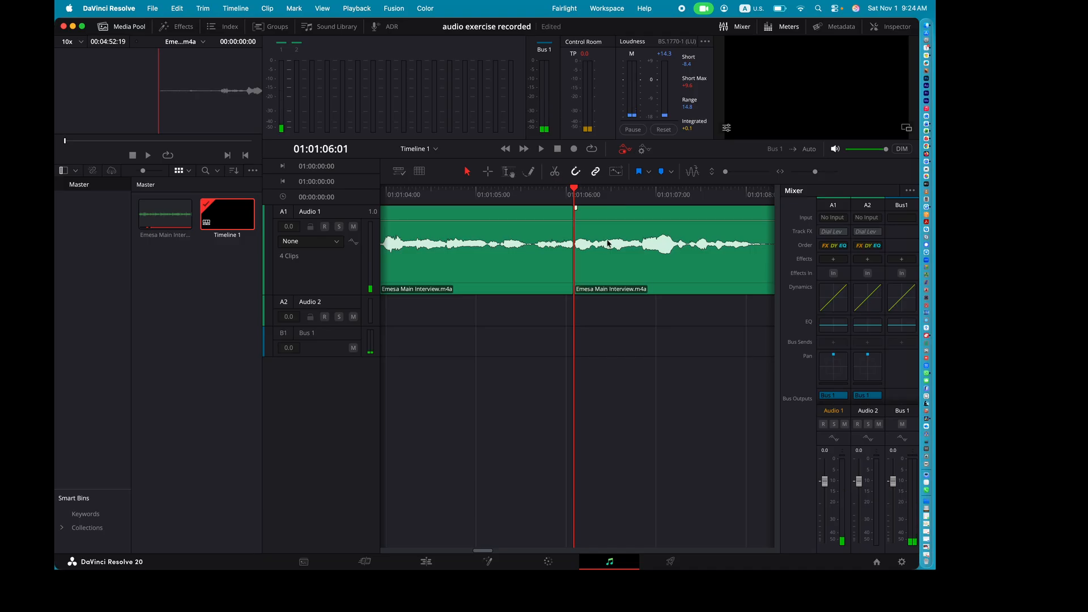
left_click(607, 229)
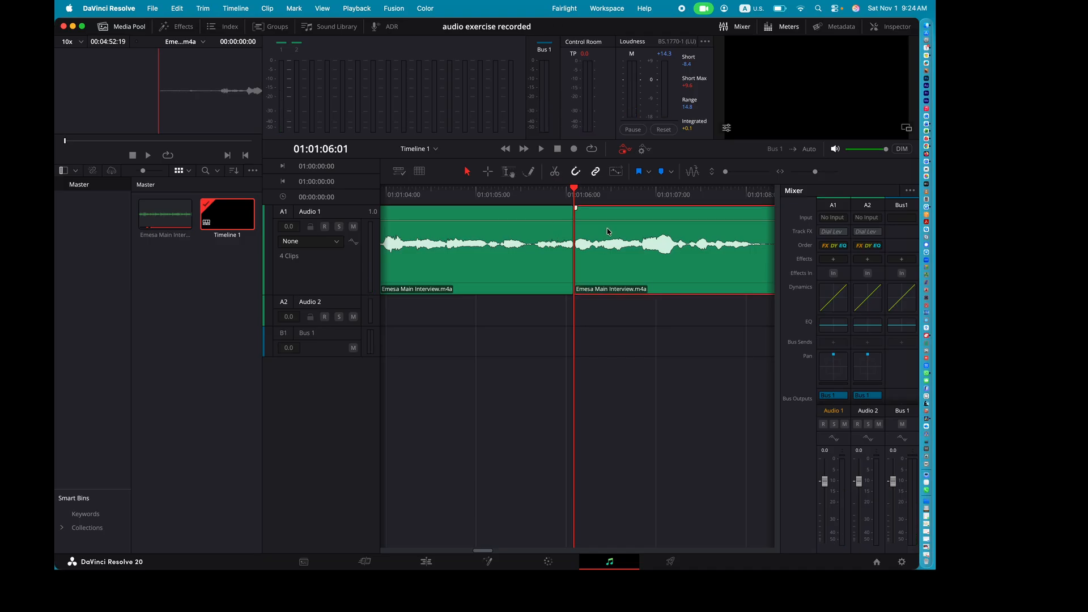
key("Delete")
Step: Trim the long segment's start to the pause at 01:01:01:23 and arrange the three excerpts closer together, the last starting at about 01:00:19
scroll(607, 232, "left", 5)
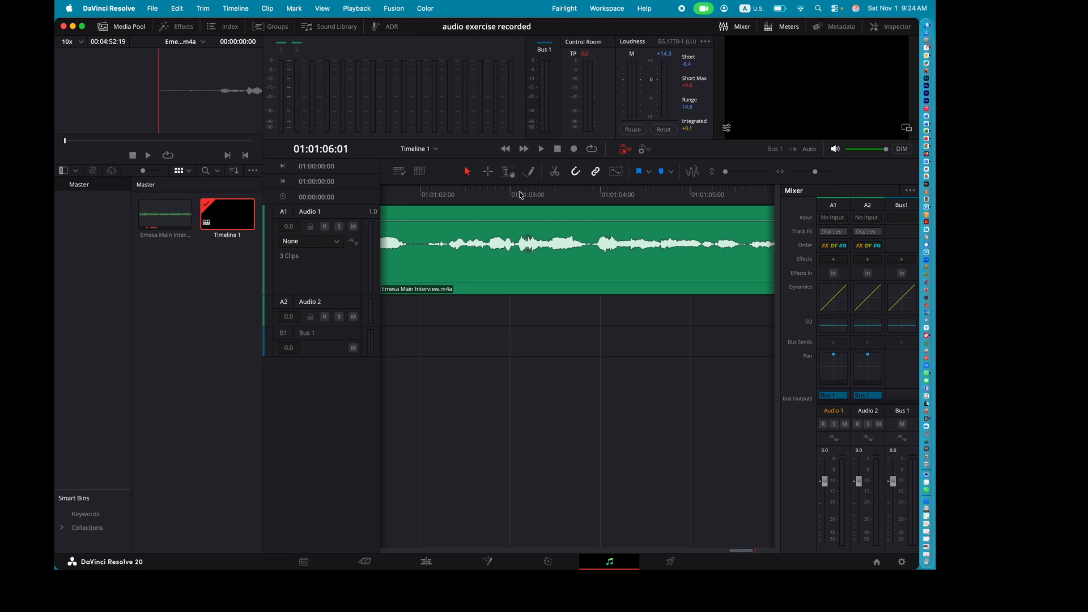
left_click(441, 194)
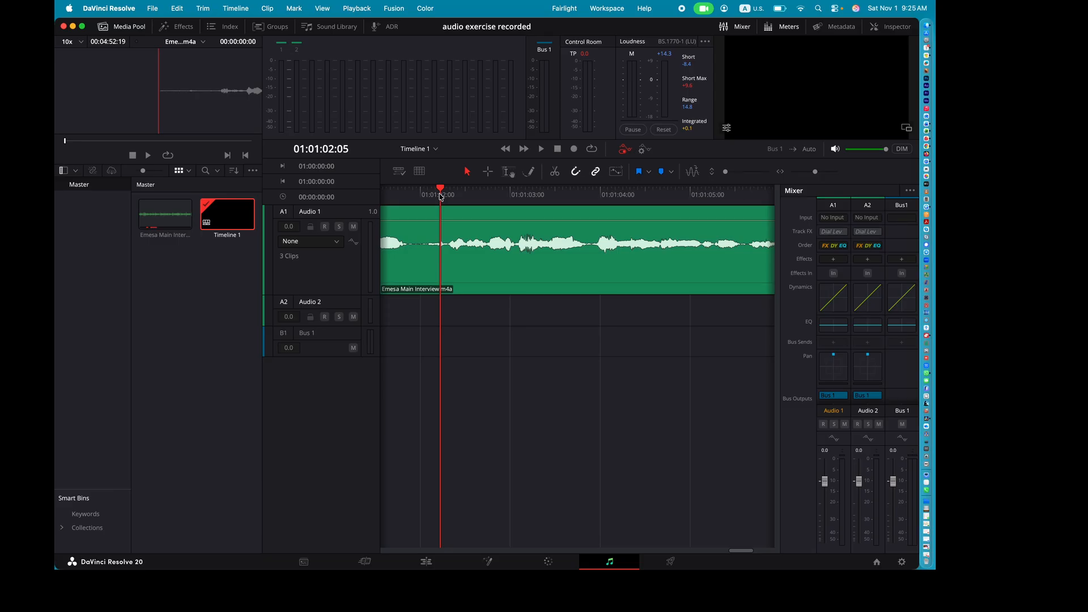
key("space")
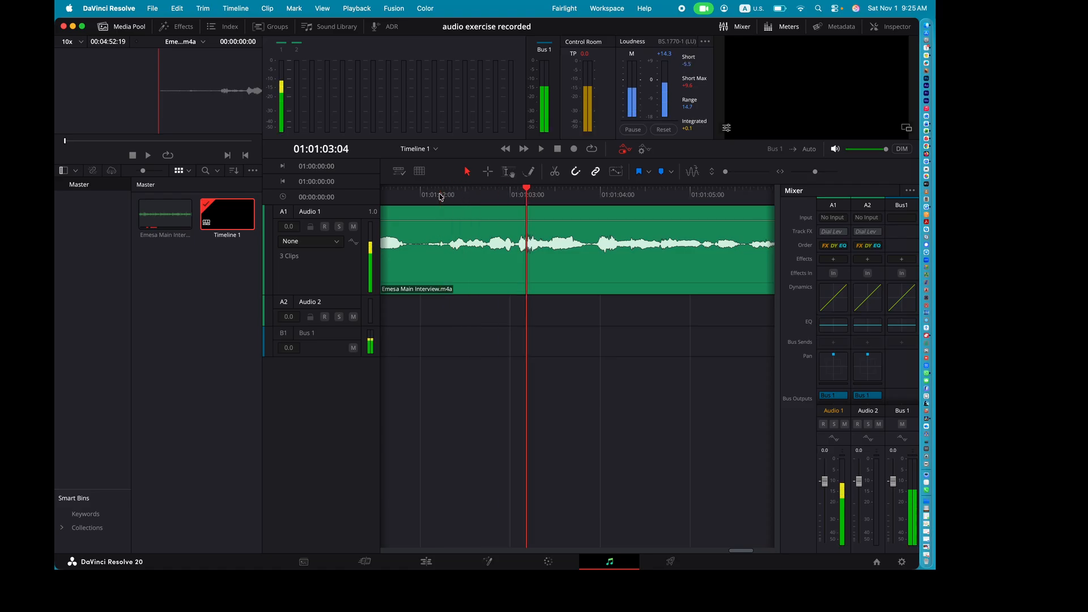
key("space")
left_click(407, 197)
key("space")
key("space")
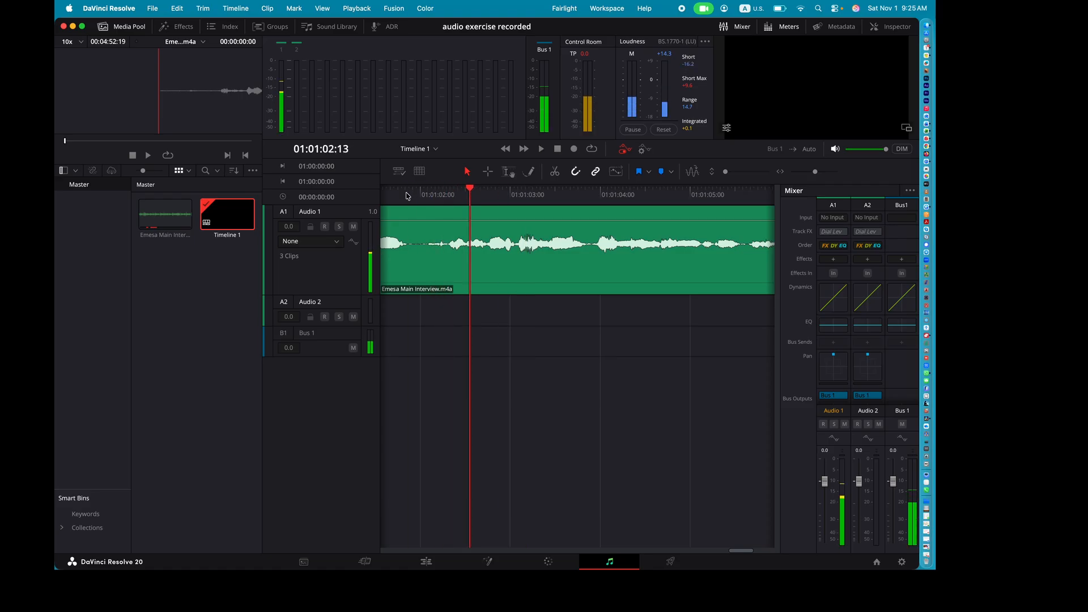
left_click(419, 198)
scroll(500, 298, "left", 5)
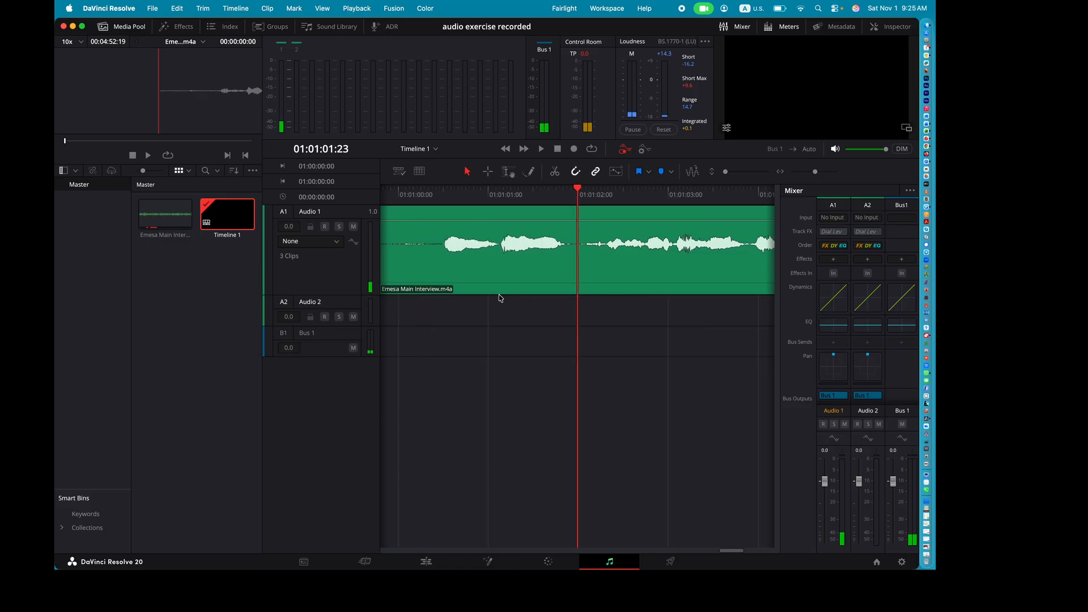
left_click_drag(814, 174, 807, 175)
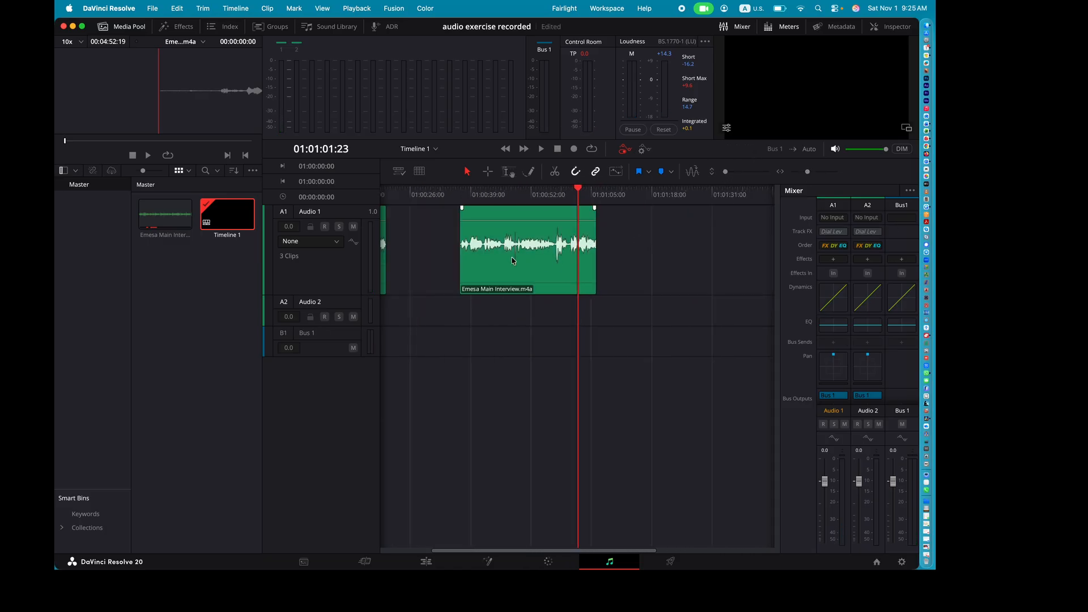
mouse_move(462, 233)
left_mouse_down()
mouse_move(579, 230)
mouse_move(504, 214)
mouse_move(376, 226)
mouse_move(415, 245)
mouse_move(407, 235)
mouse_move(506, 237)
mouse_move(471, 236)
mouse_move(480, 236)
left_mouse_up()
scroll(415, 245, "left", 3)
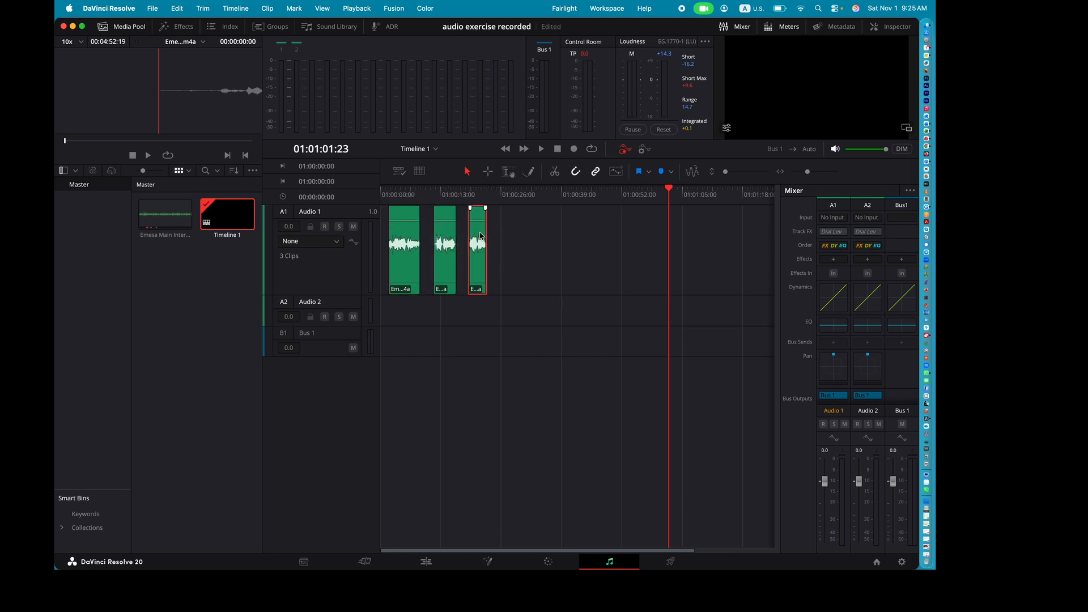
Step: Play the three arranged interview excerpts from 01:00:00:00 to check their sequence and spacing
left_click_drag(420, 196, 352, 197)
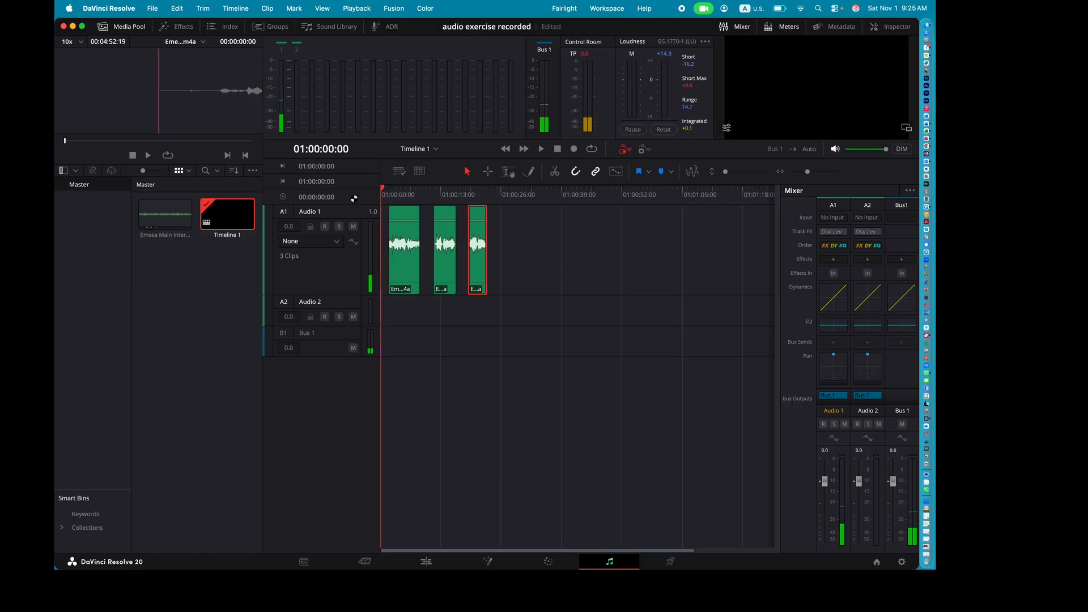
key("space")
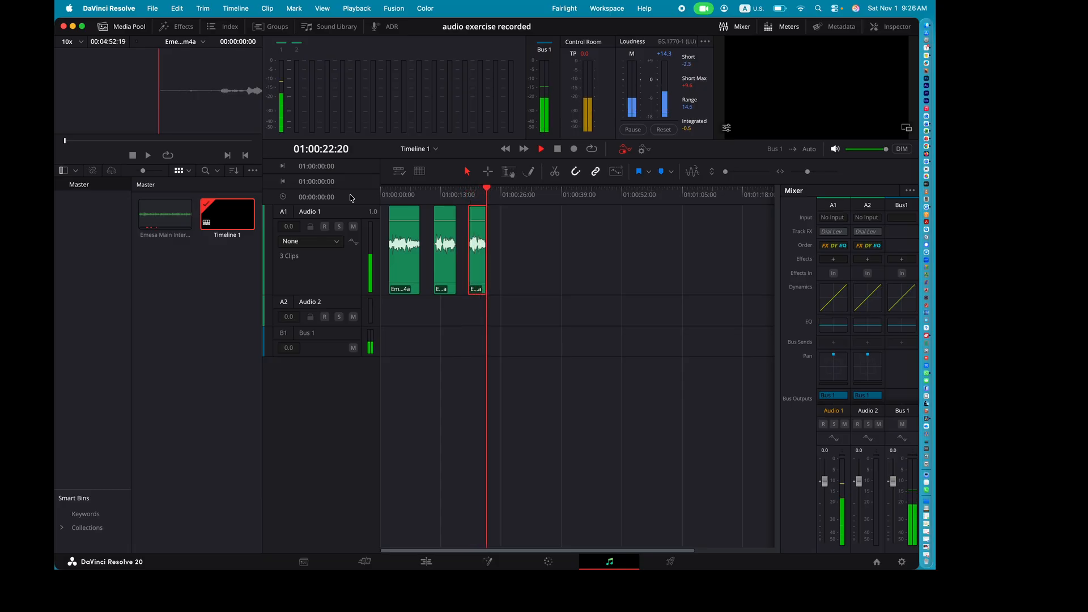
key("space")
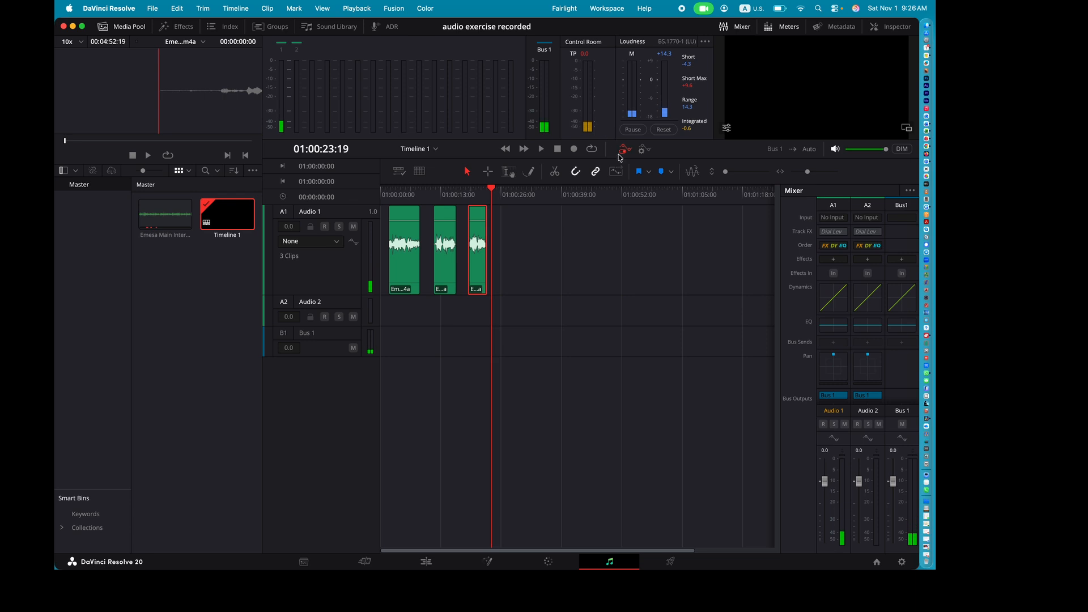
Step: Import all six audio files from the Natural Sound folder, Eating 1.m4a through video game.m4a, into the Master bin
left_click(150, 7)
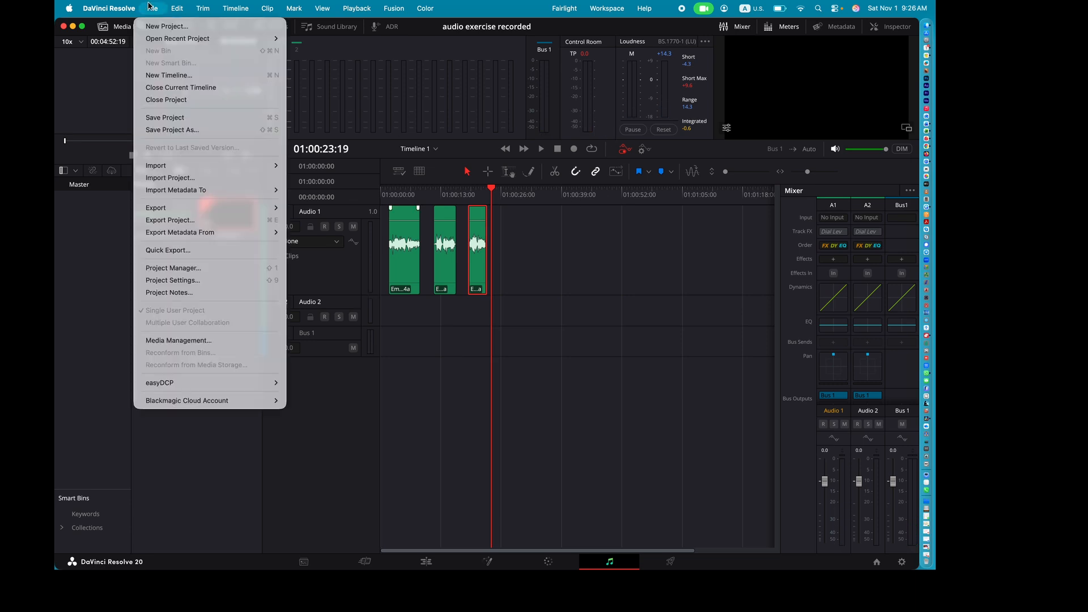
mouse_move(266, 165)
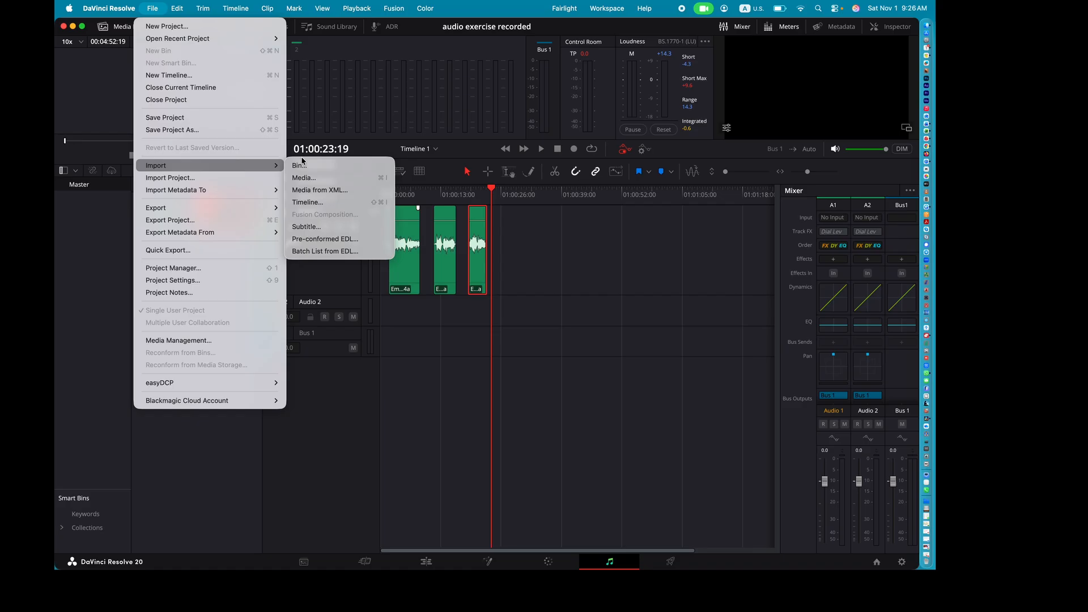
left_click(311, 178)
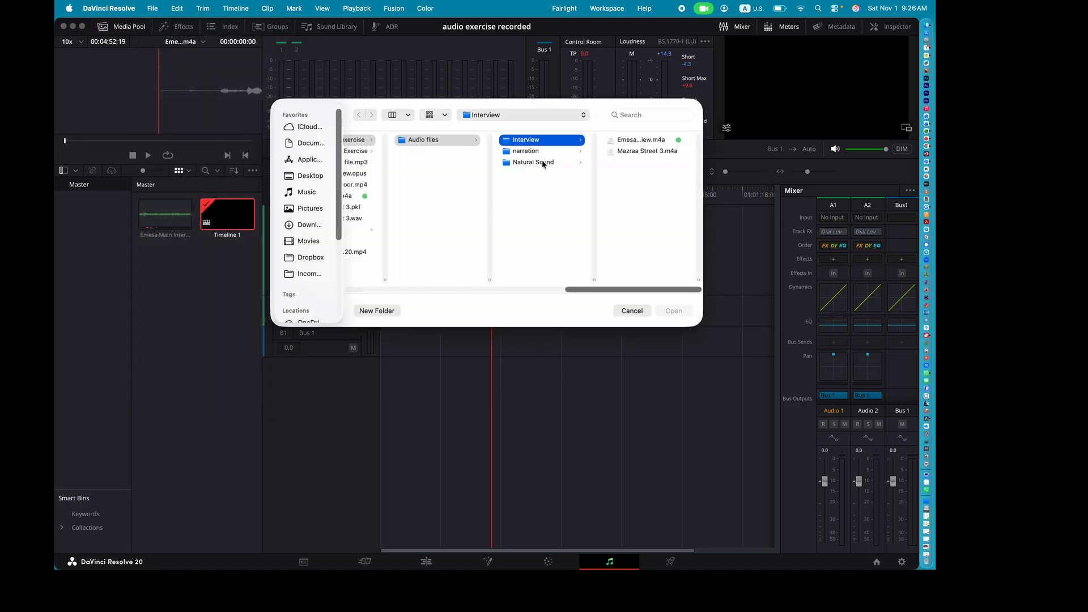
left_click(543, 163)
left_click(634, 139)
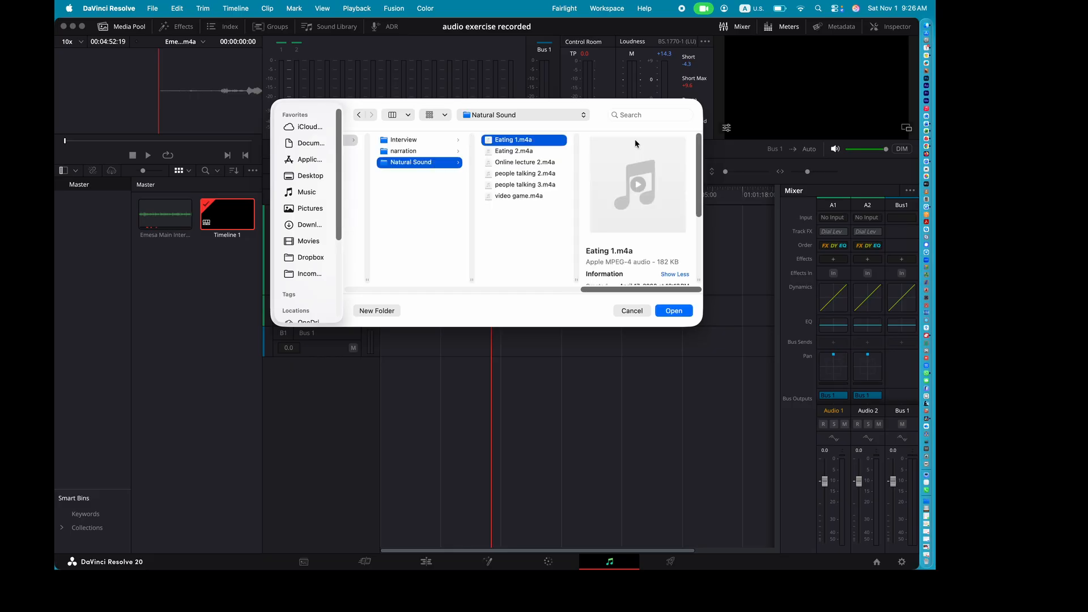
key("shift+Down")
key("shift+Down")
key("shift+Down")
key("shift+Down")
key("shift+Down")
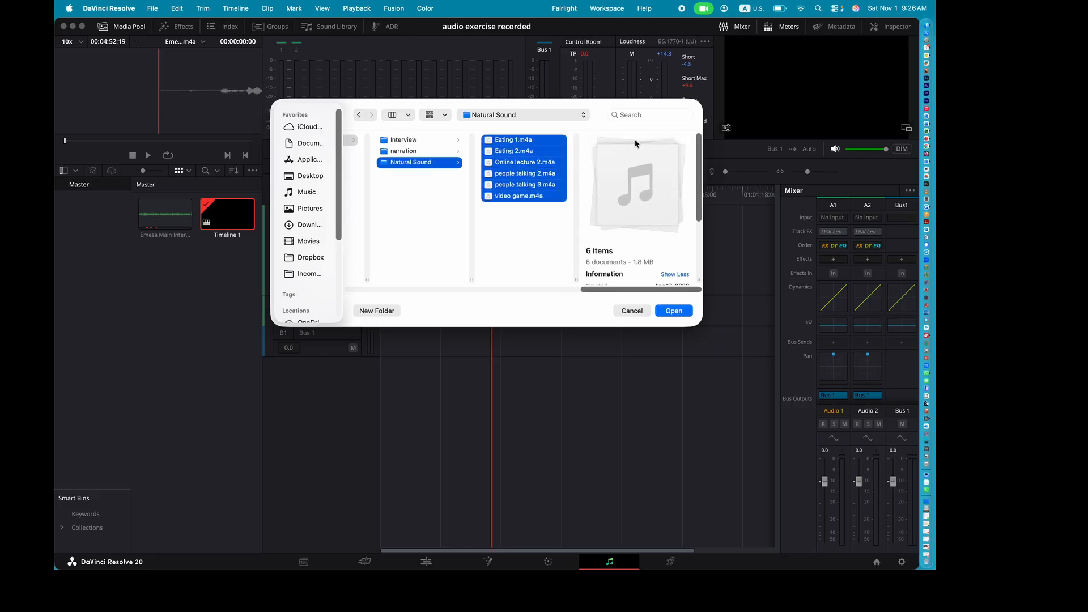
key("Return")
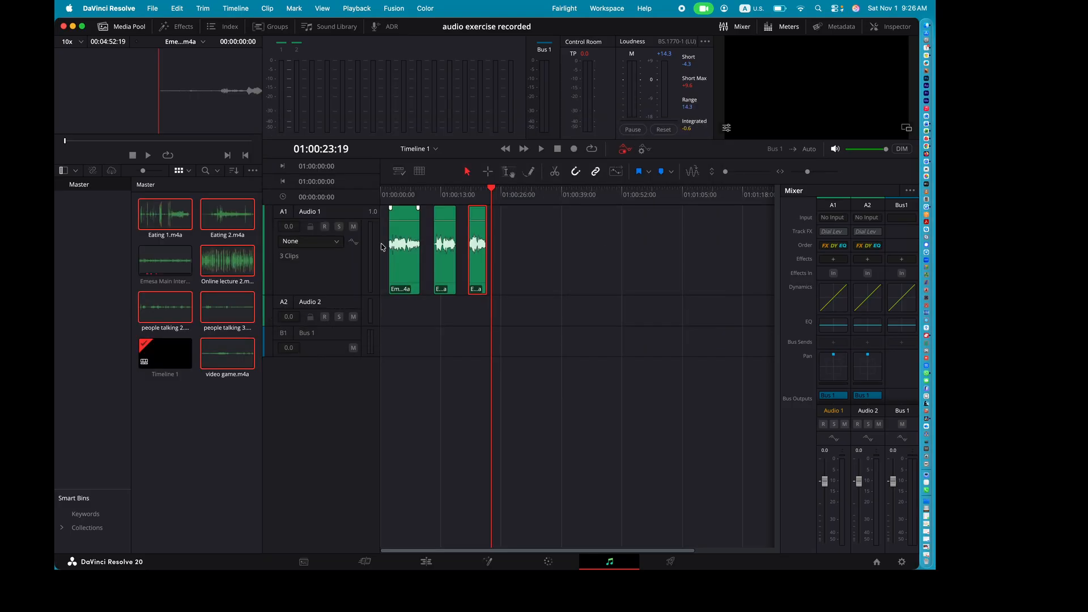
left_click(210, 419)
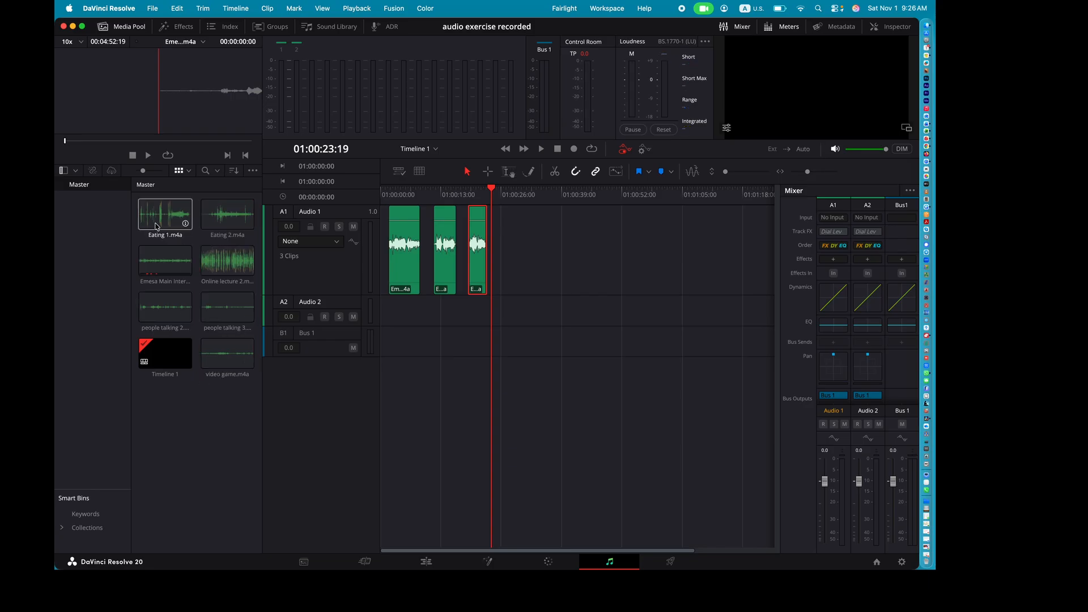
Step: Preview the imported natural sounds, including Online lecture 2, people talking 3 and the opening of Eating 1.m4a
left_click(208, 262)
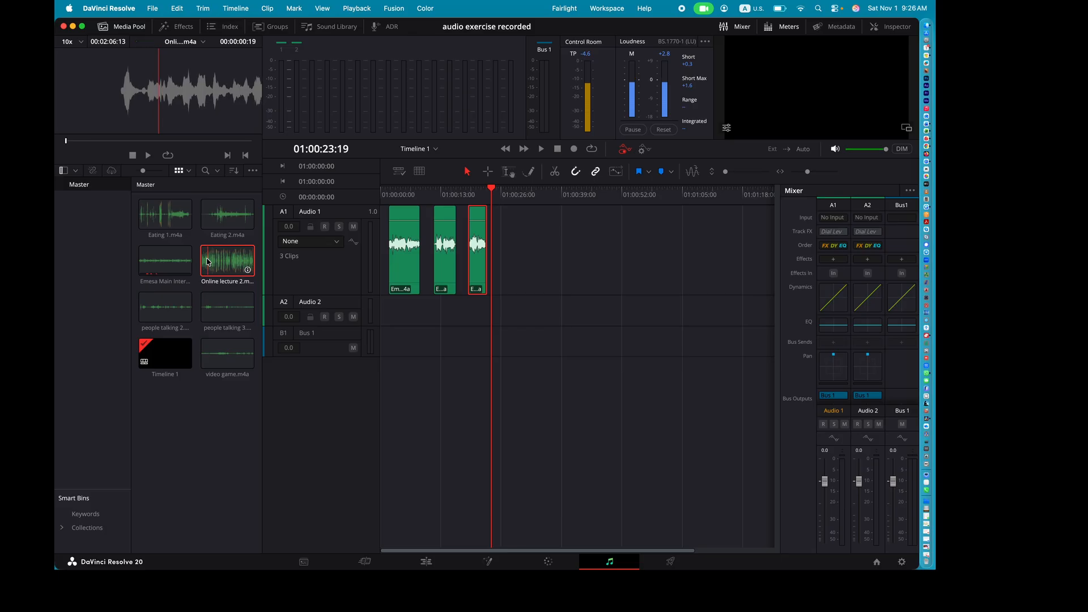
left_click(216, 308)
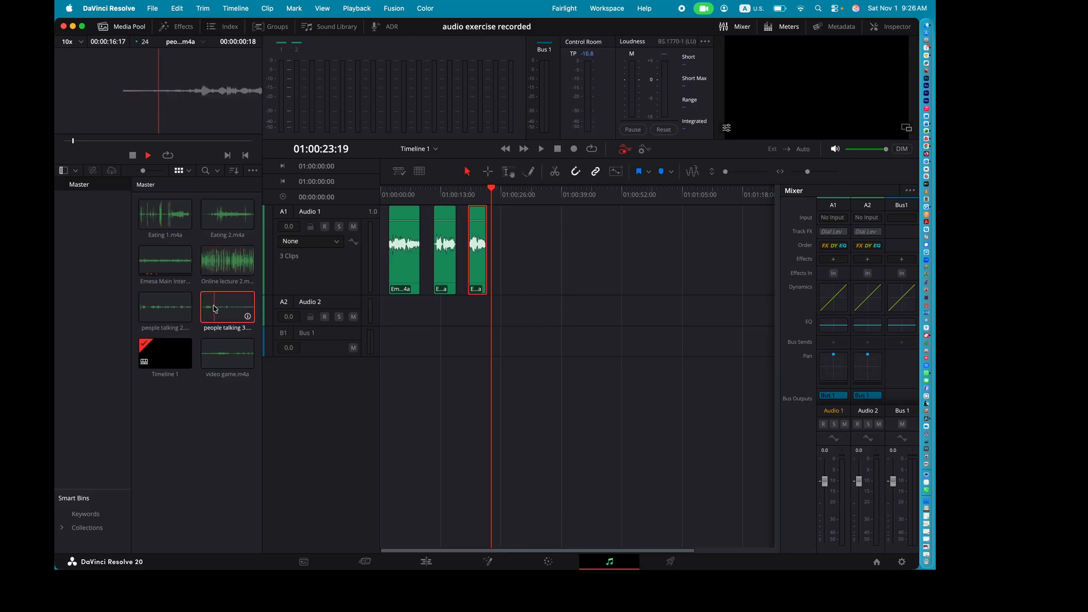
left_click(151, 311)
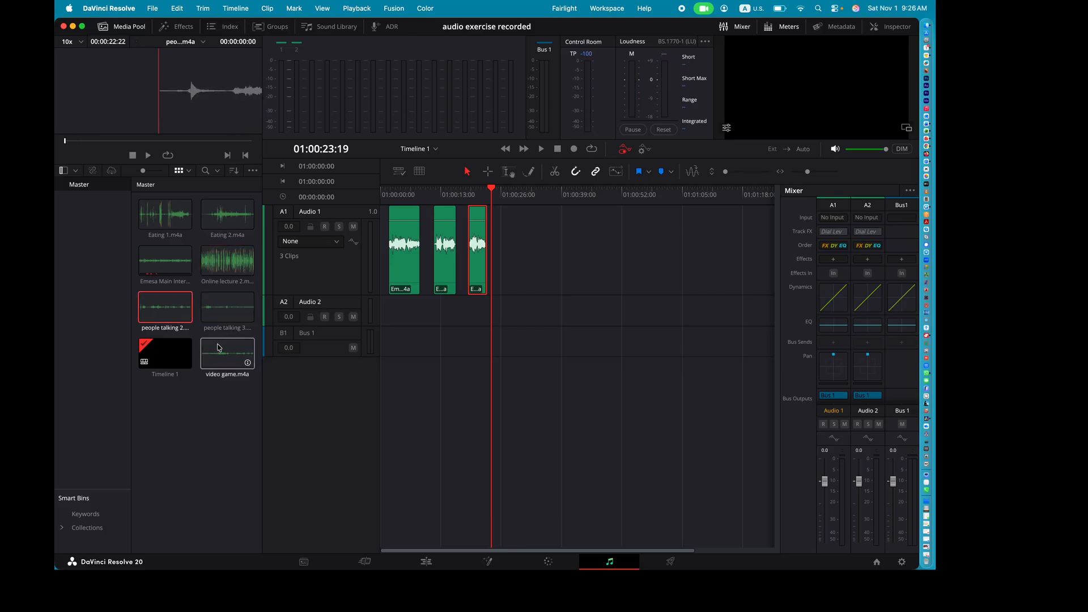
left_click(150, 221)
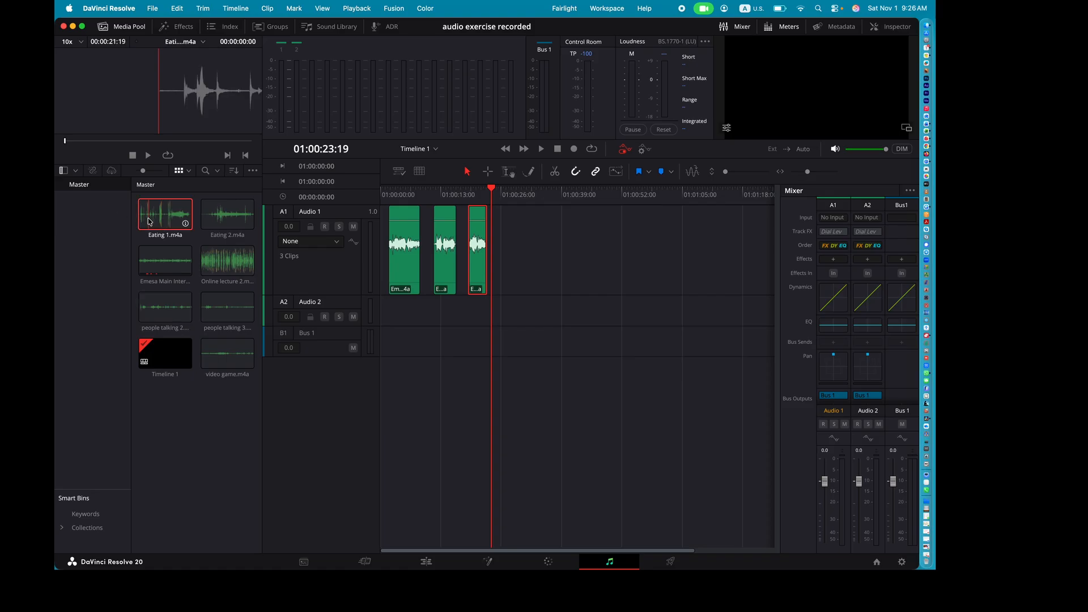
key("space")
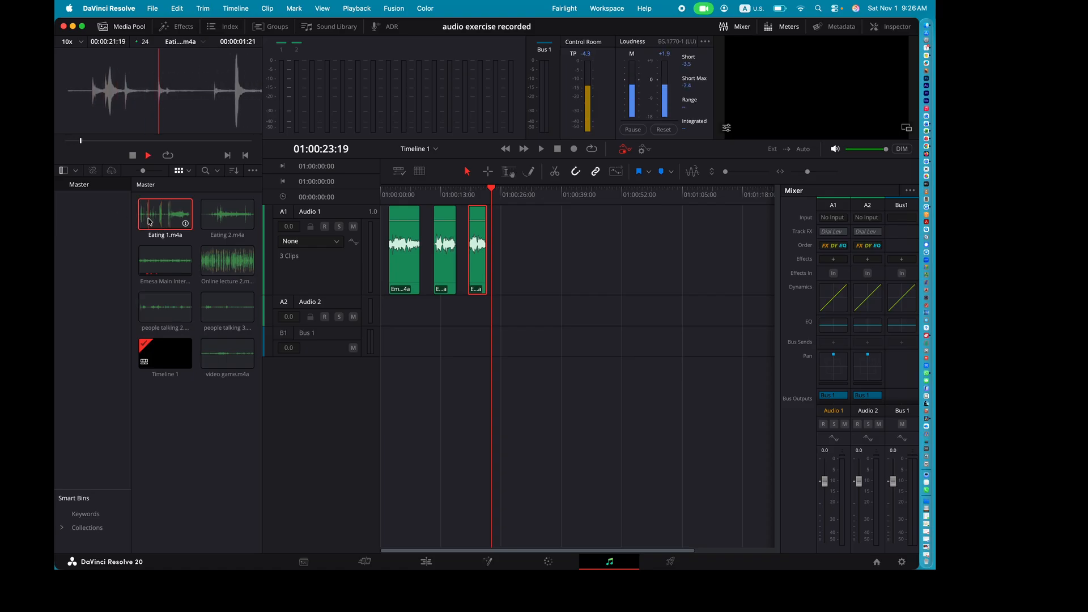
key("space")
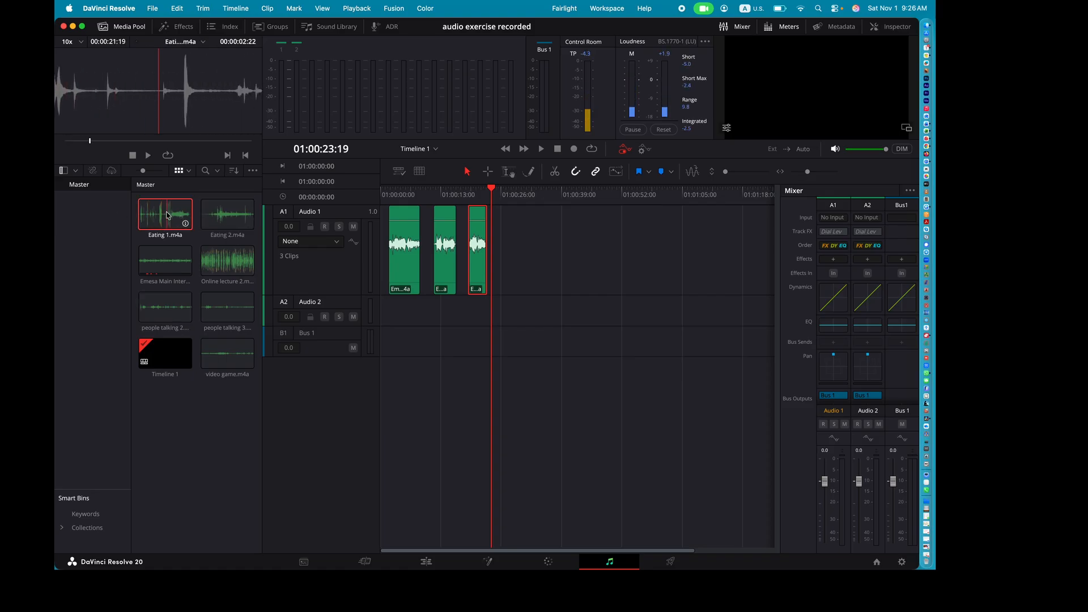
Step: Place Eating 1.m4a on Audio 2 at about 01:00:36 and Eating 2.m4a before it at 01:00:23:19
left_click_drag(167, 215, 550, 325)
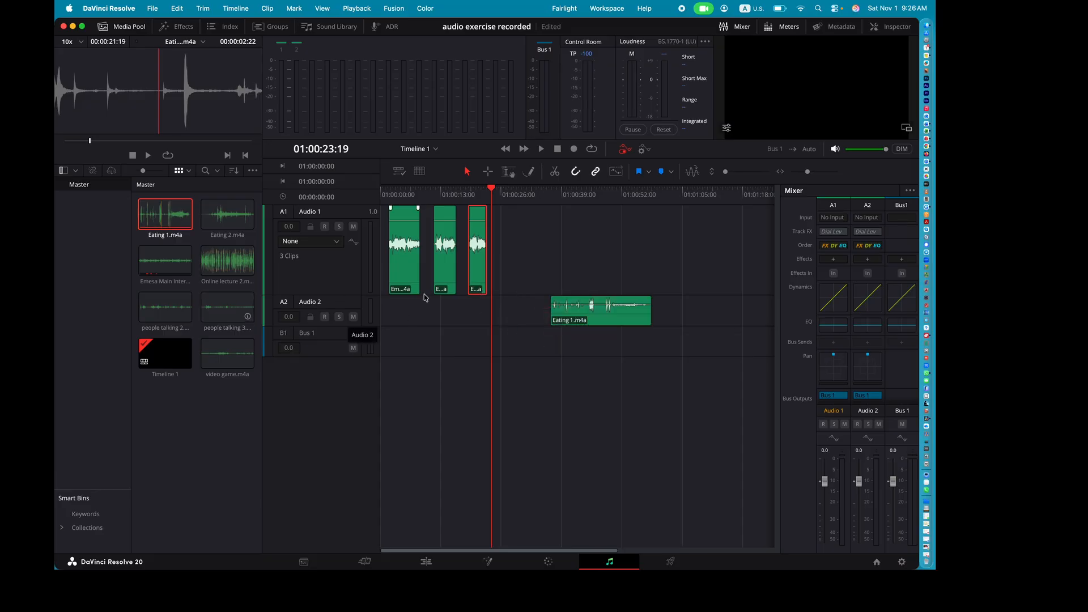
left_click_drag(231, 228, 525, 311)
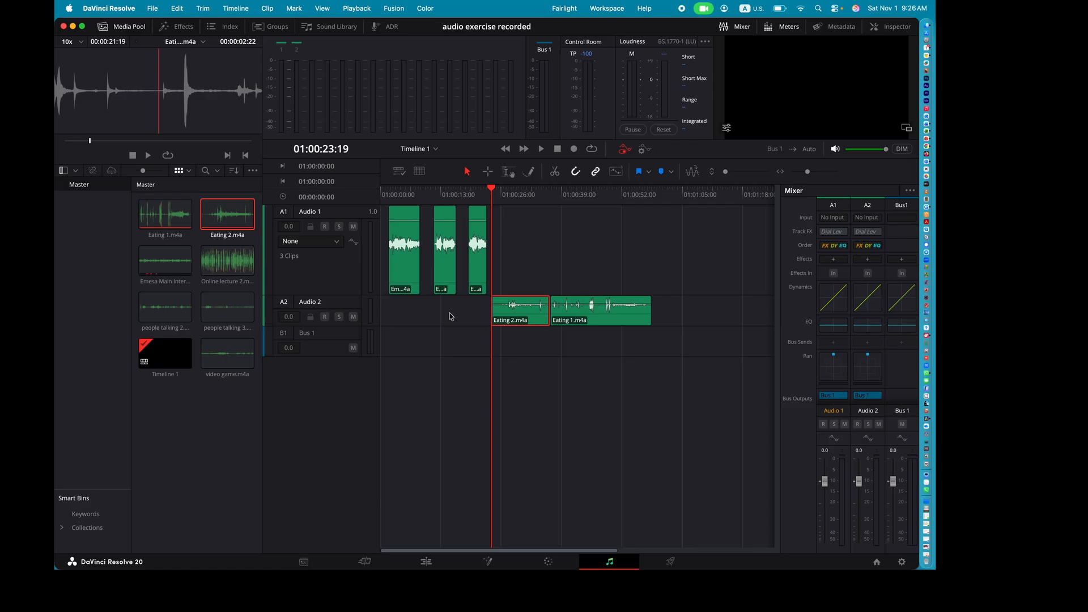
Step: Enlarge the height of the Audio 2 track and play Eating 2.m4a up to 01:00:31:17
left_click_drag(355, 327, 356, 358)
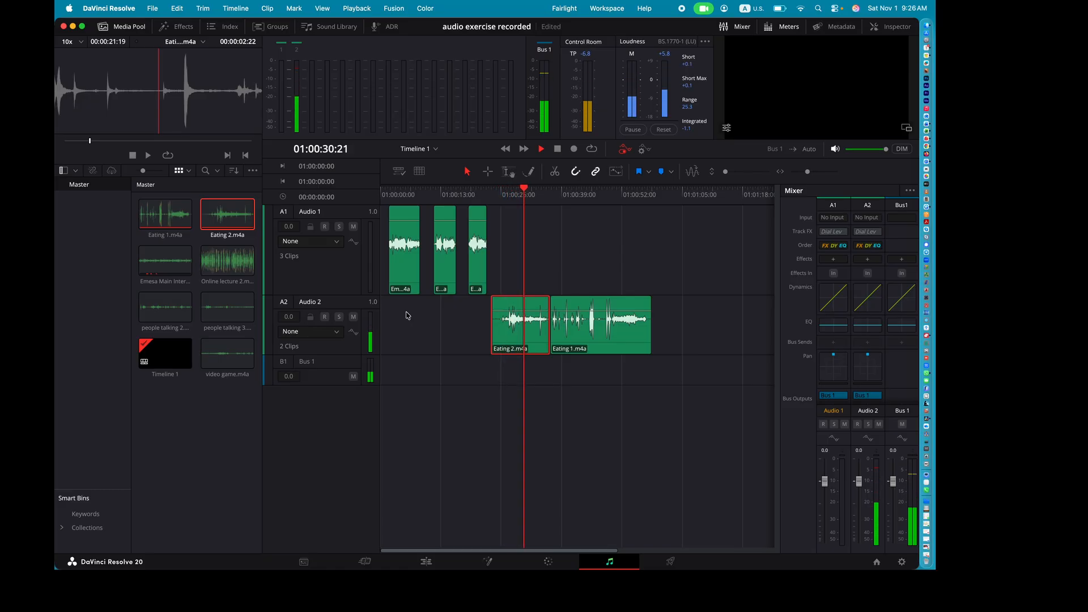
key("space")
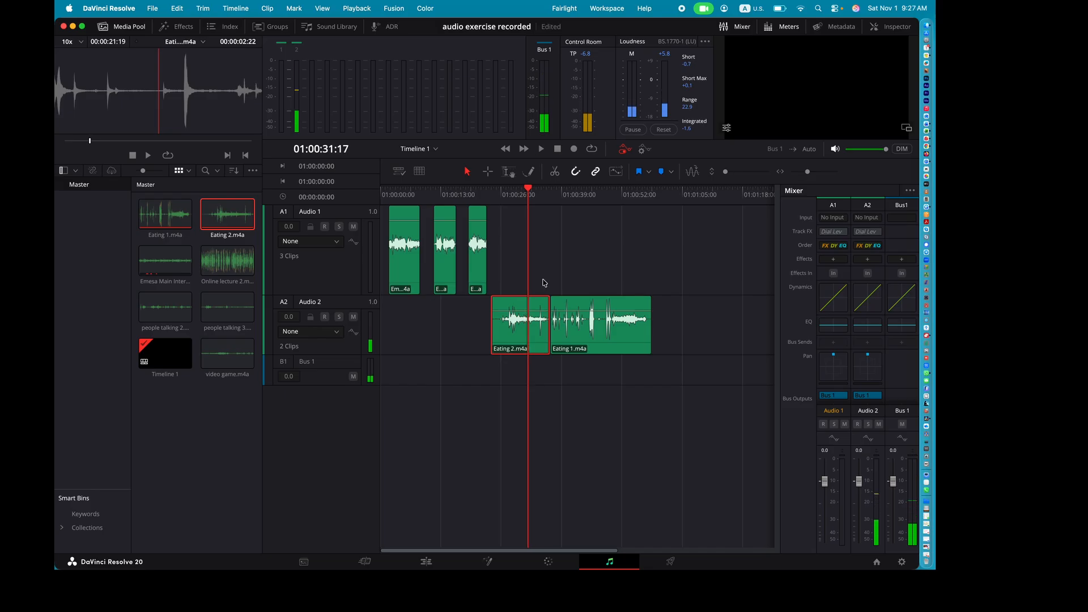
Step: Move Eating 2.m4a to the start of Audio 2 and trim about 2 seconds off its opening, keeping it at 01:00:00:00
left_click_drag(517, 305, 401, 310)
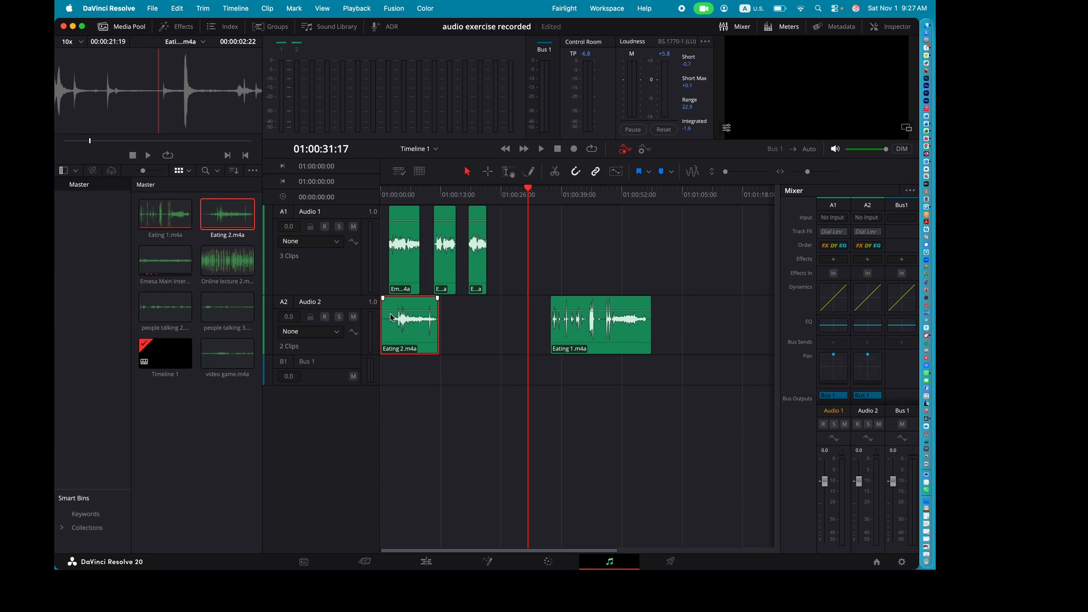
left_click_drag(807, 172, 812, 172)
scroll(561, 337, "left", 10)
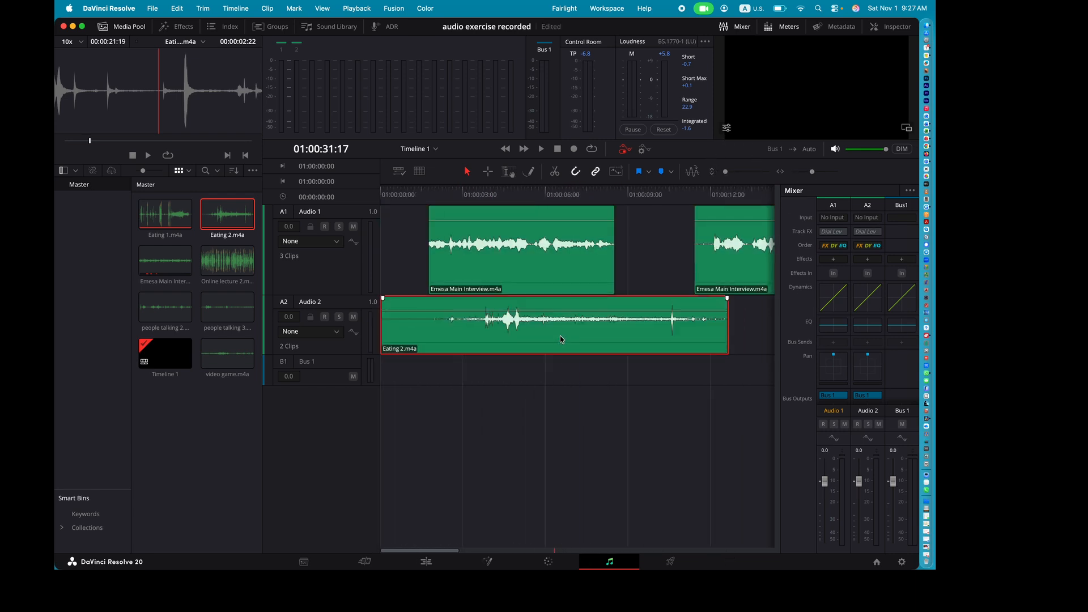
left_click_drag(385, 320, 420, 267)
Step: Shift the first interview excerpt on Audio 1 to start at 01:00:03:00 and play the opening up to 01:00:05:05
left_click(487, 215)
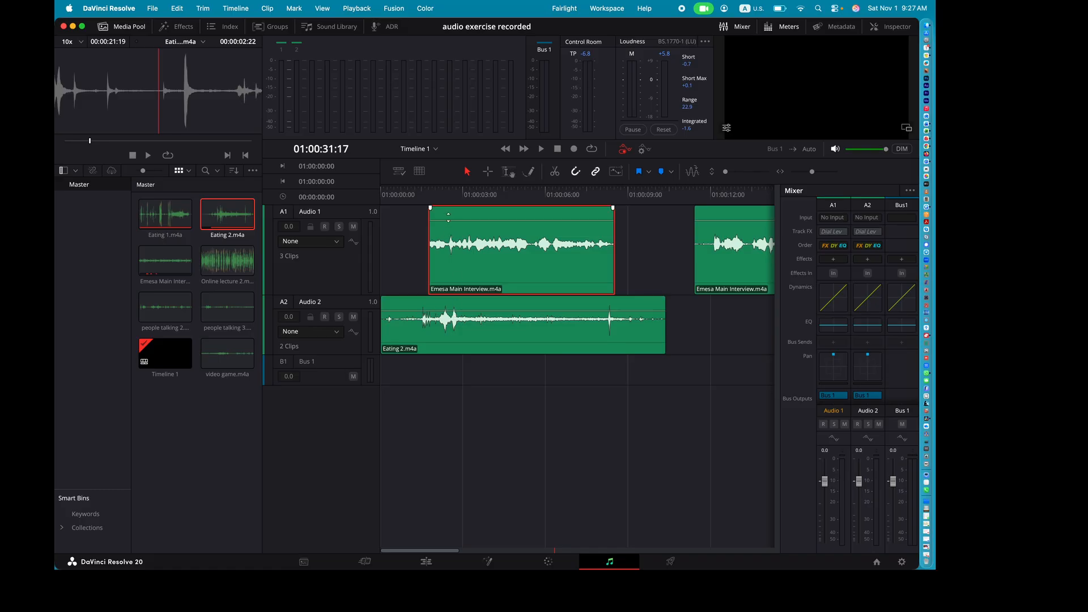
left_click_drag(447, 216, 480, 219)
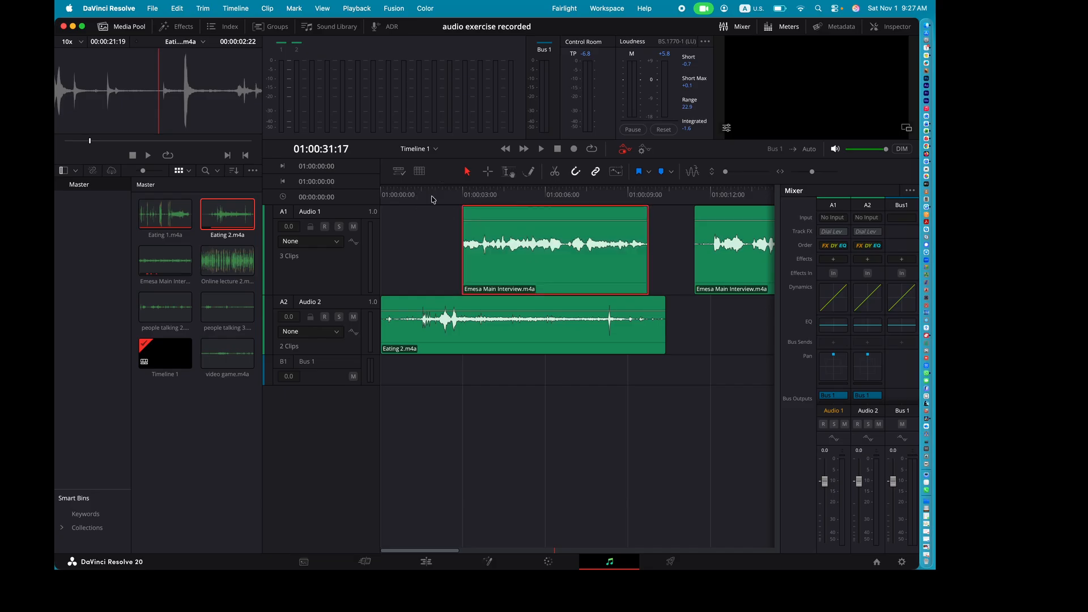
left_click(426, 193)
key("Home")
key("space")
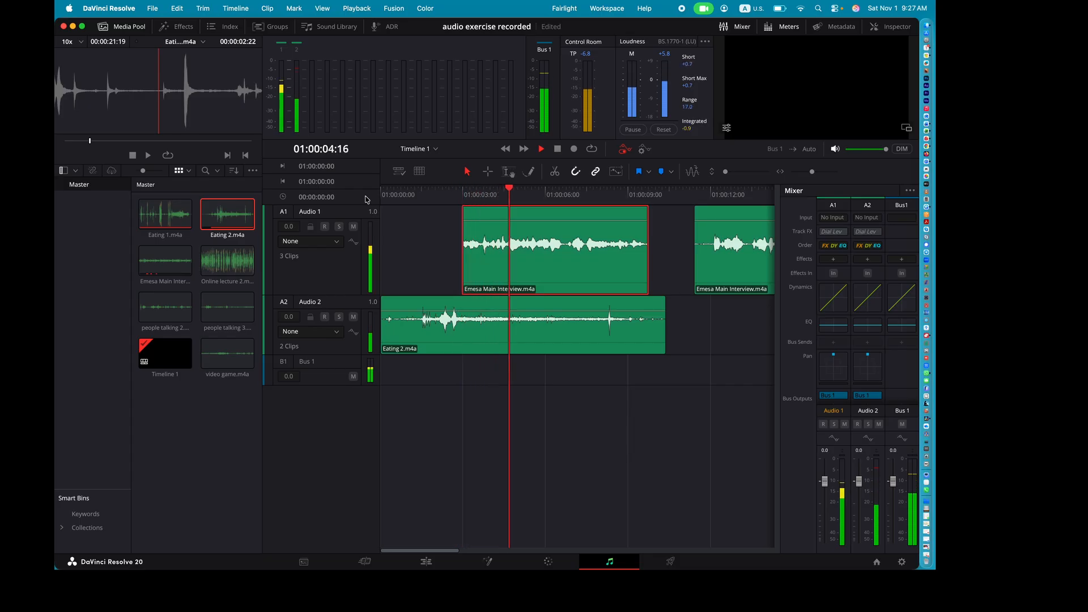
key("space")
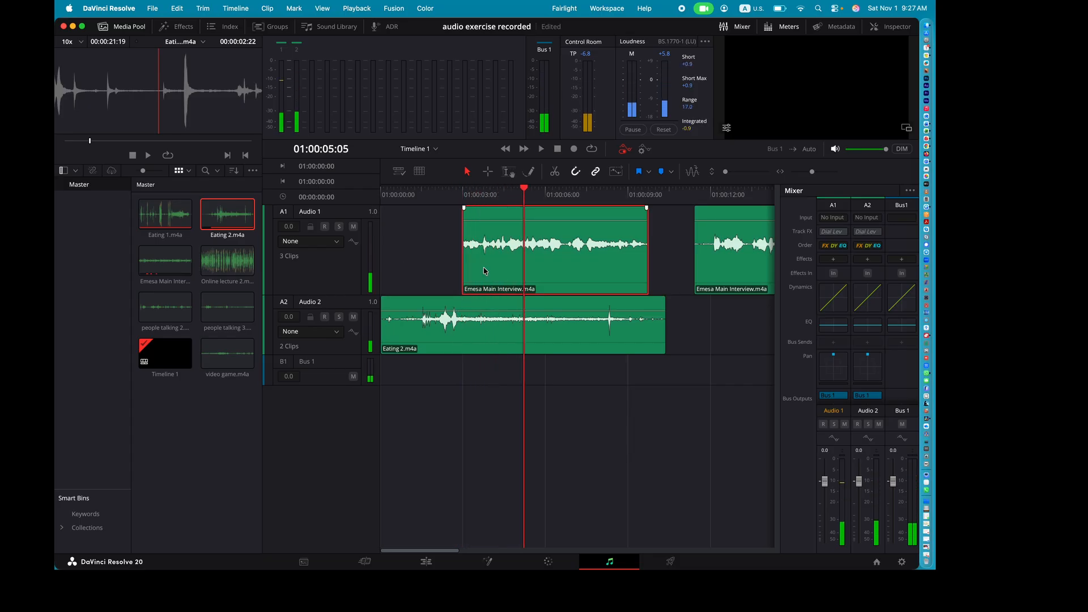
key("super+s")
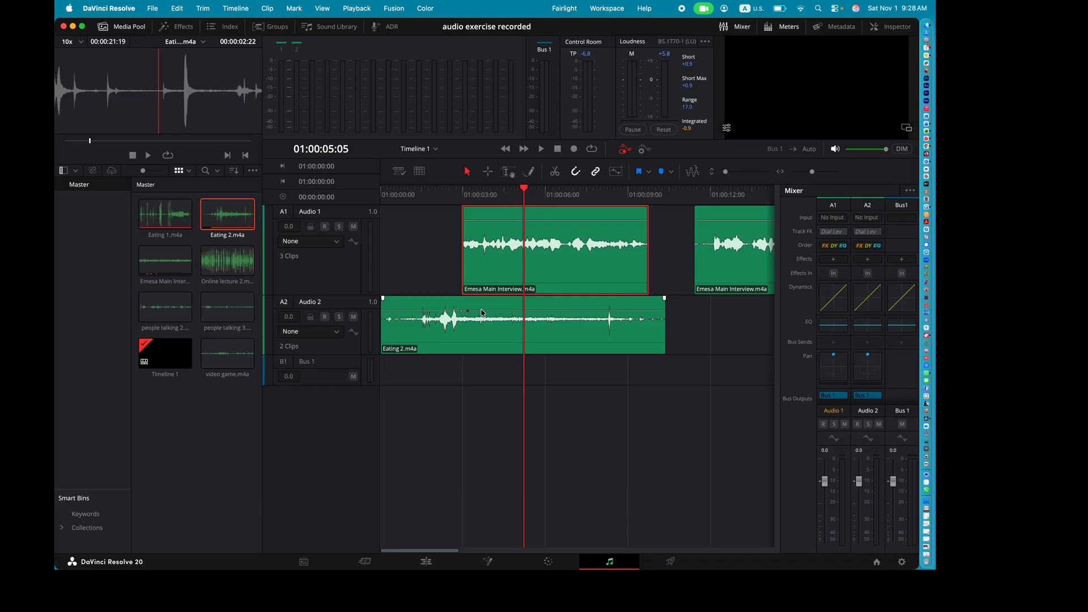
Step: Shape Eating 2.m4a's volume line so it is louder before the first interview excerpt and quieter beneath it, and play the opening
left_click_drag(482, 312, 483, 315)
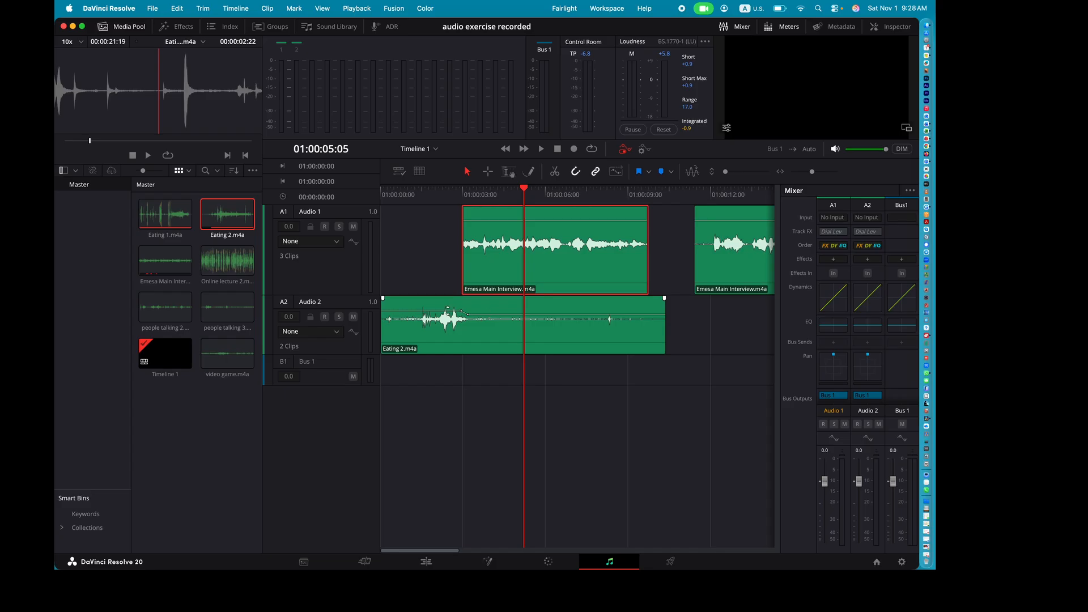
left_click_drag(447, 311, 447, 309)
left_click_drag(436, 194, 369, 204)
key("space")
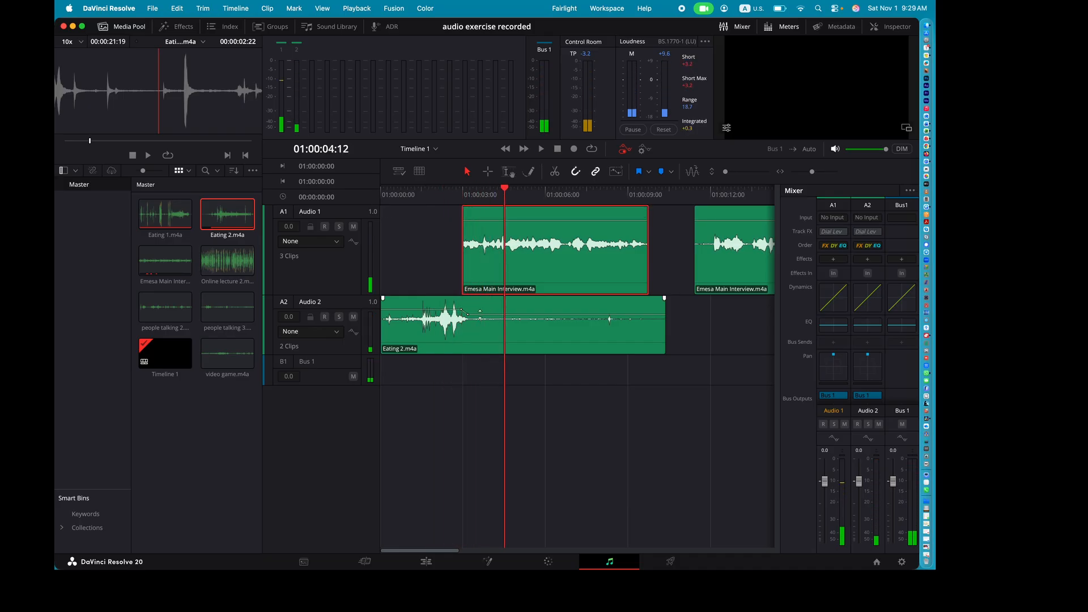
Step: Lower Eating 2.m4a's volume further under the first interview excerpt and play from 01:00:02:07 to 01:00:04:14
left_click_drag(480, 314, 480, 315)
left_click(444, 197)
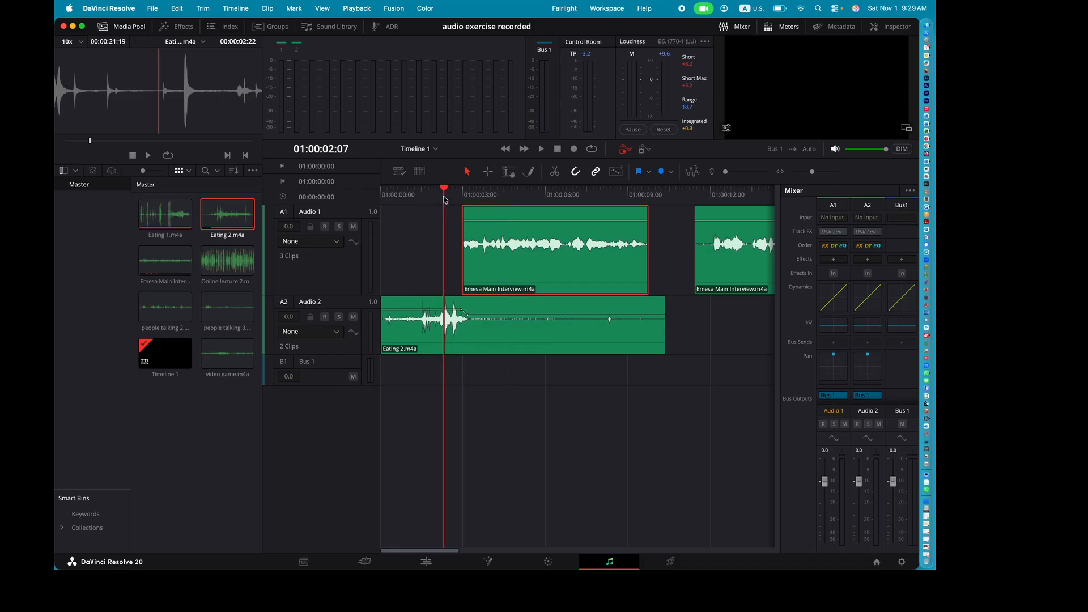
key("space")
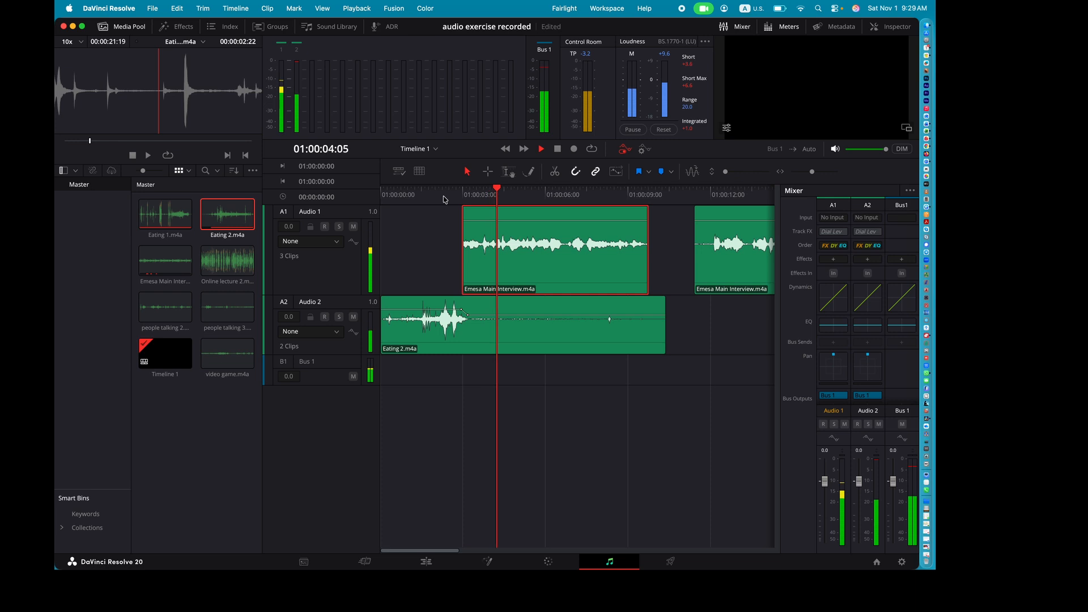
key("space")
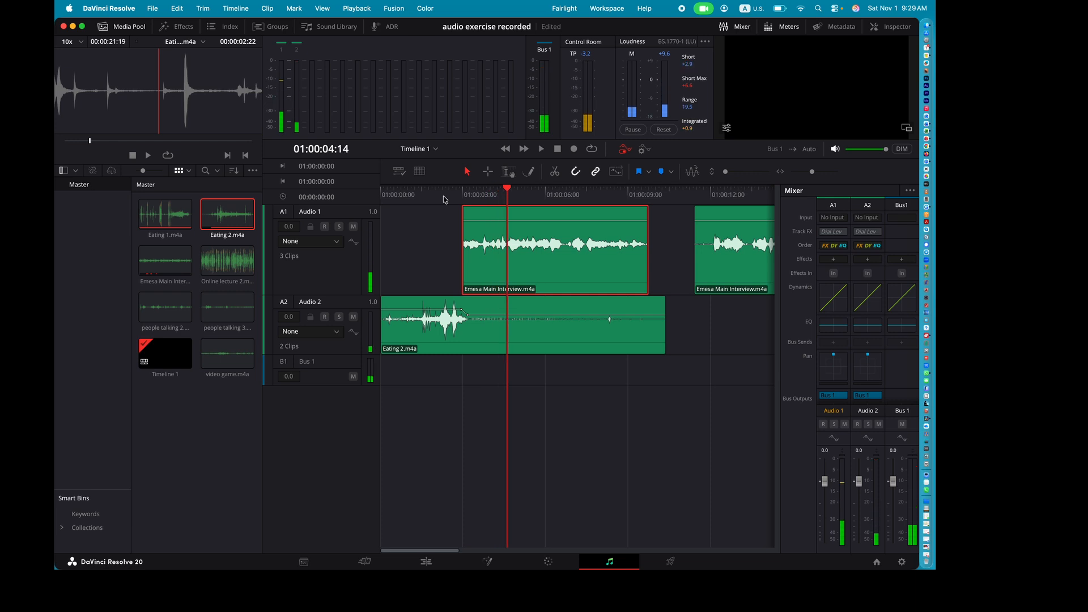
key("super+s")
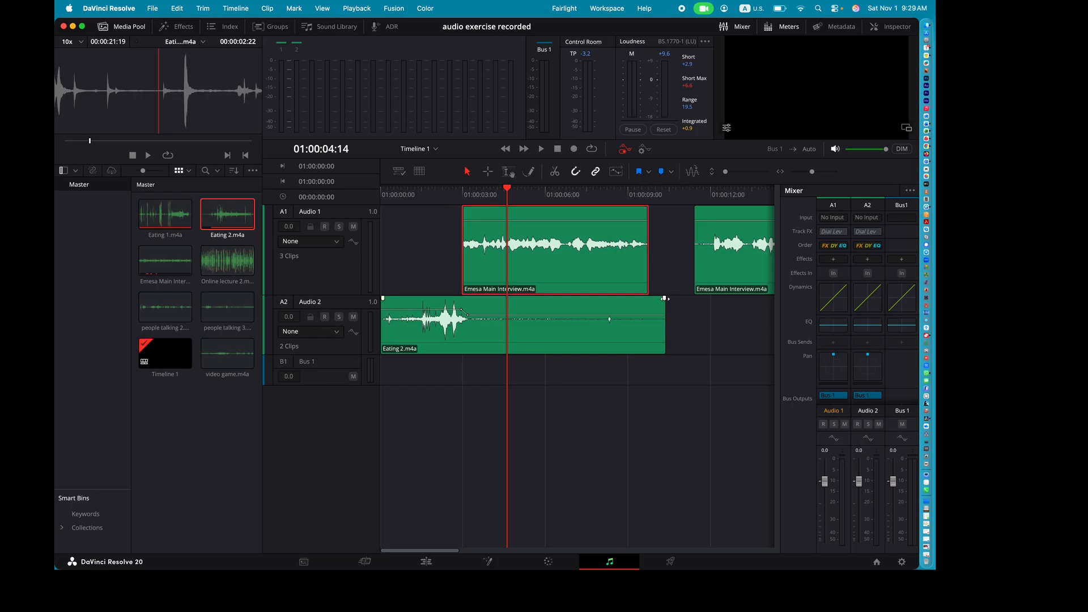
Step: Trim the end of Eating 2.m4a back to about 01:00:07:17 and move Eating 1.m4a directly against it on Audio 2
left_click_drag(666, 312, 594, 310)
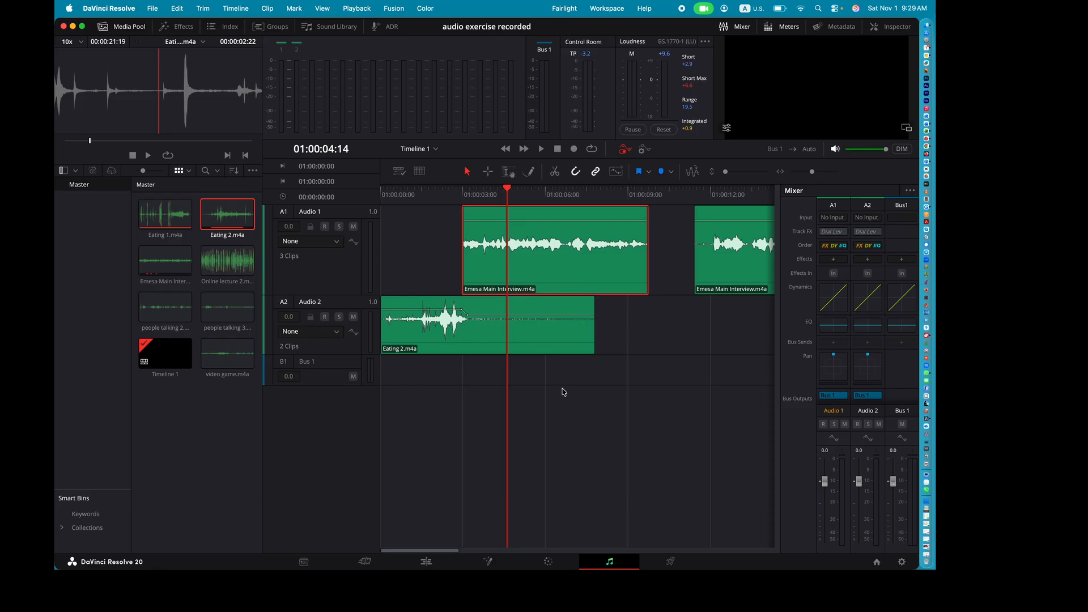
scroll(563, 392, "right", 10)
scroll(563, 392, "right", 2)
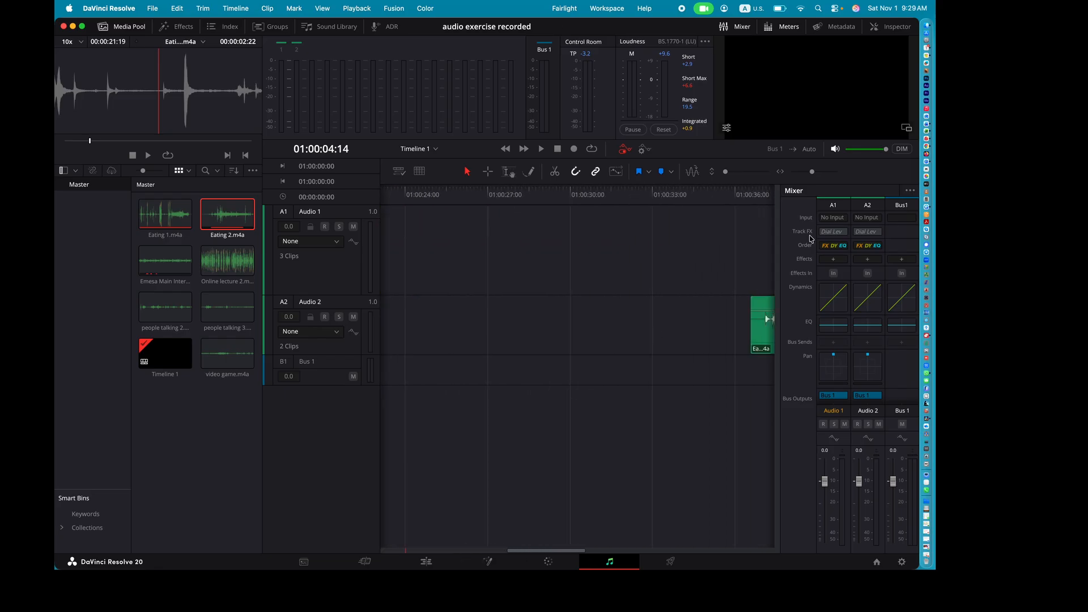
left_click_drag(812, 174, 808, 175)
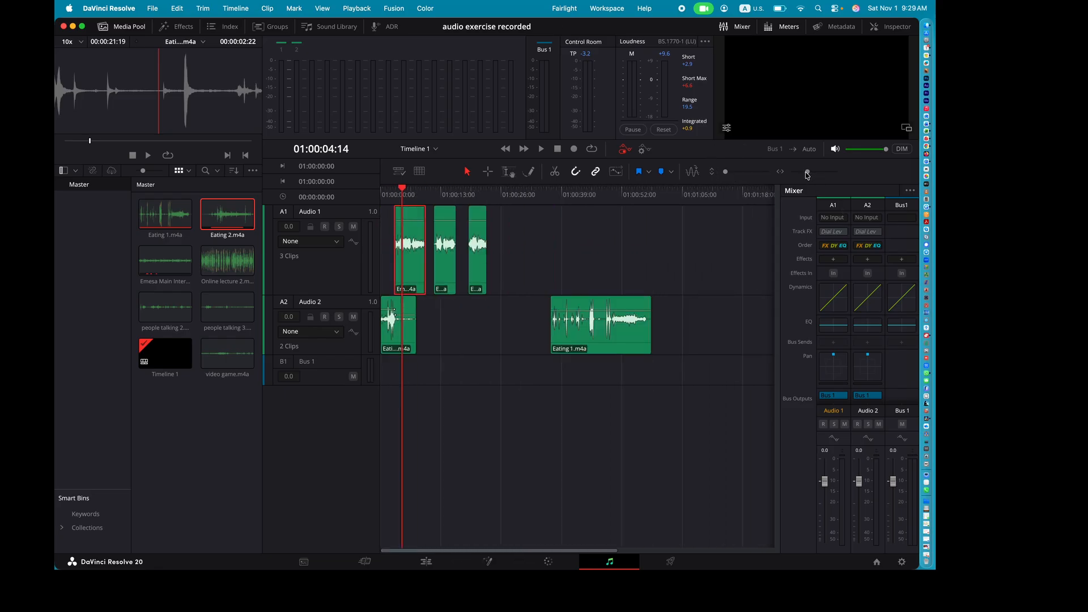
left_click_drag(626, 303, 486, 315)
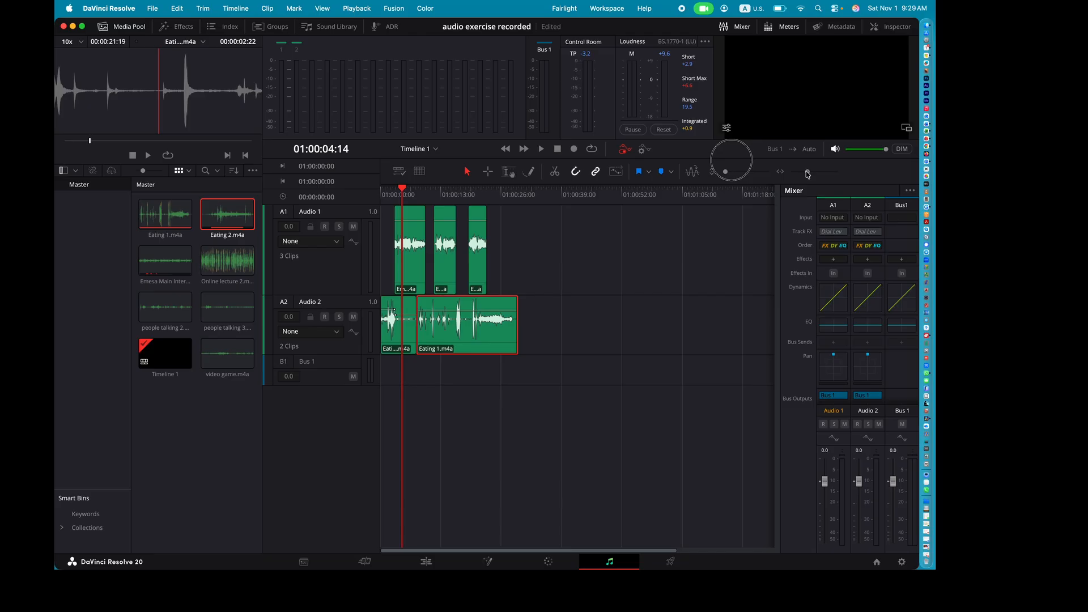
Step: Audition the transition, move Eating 1.m4a later and extend Eating 2.m4a so they meet at the first interview excerpt's end, about 01:00:09:17
left_click_drag(807, 173, 811, 174)
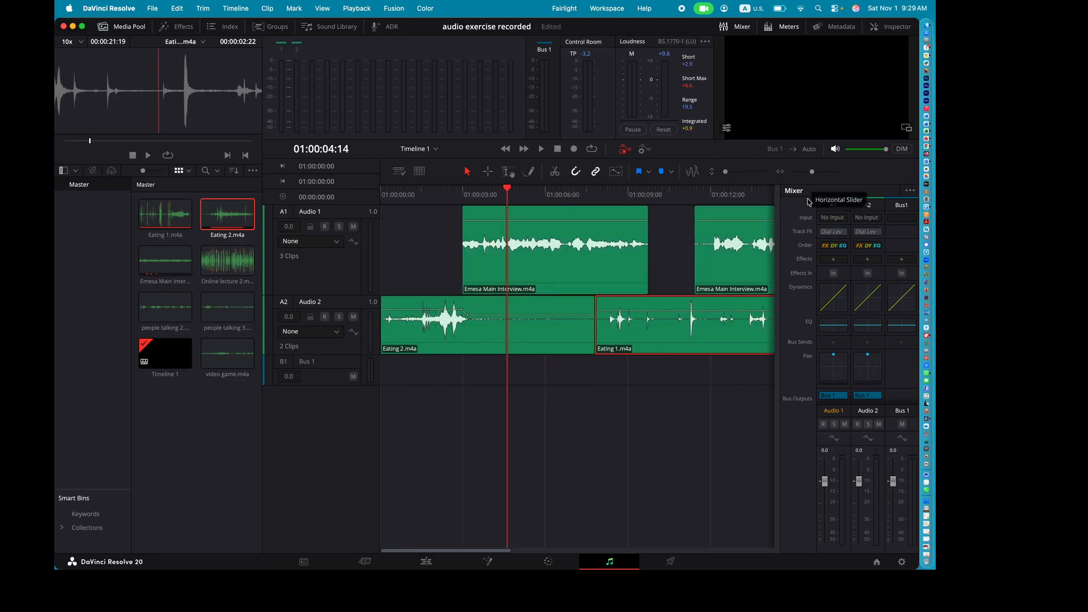
scroll(608, 392, "right", 5)
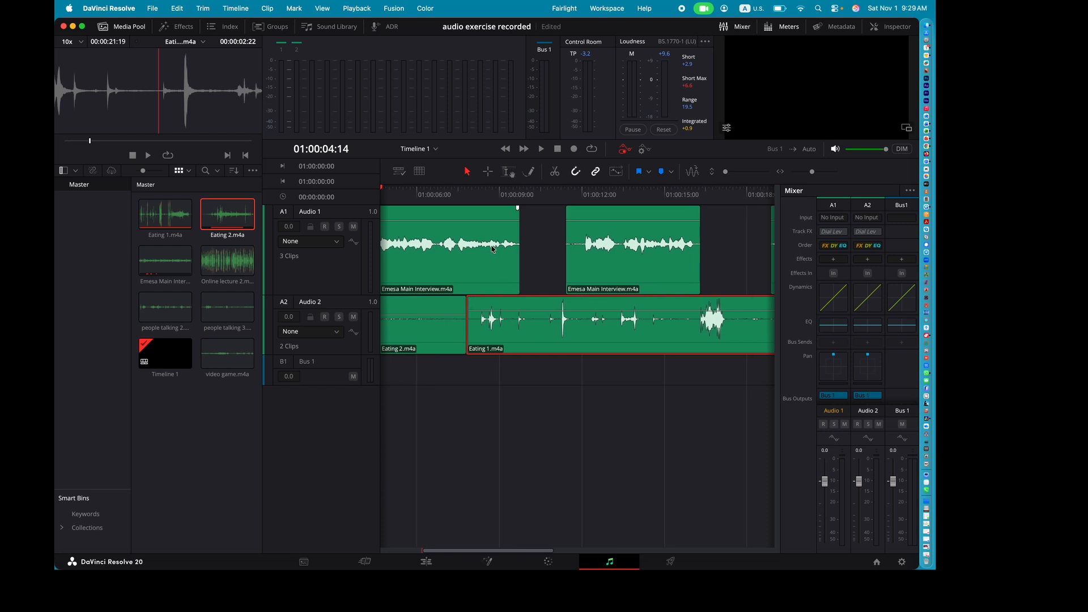
left_click(444, 195)
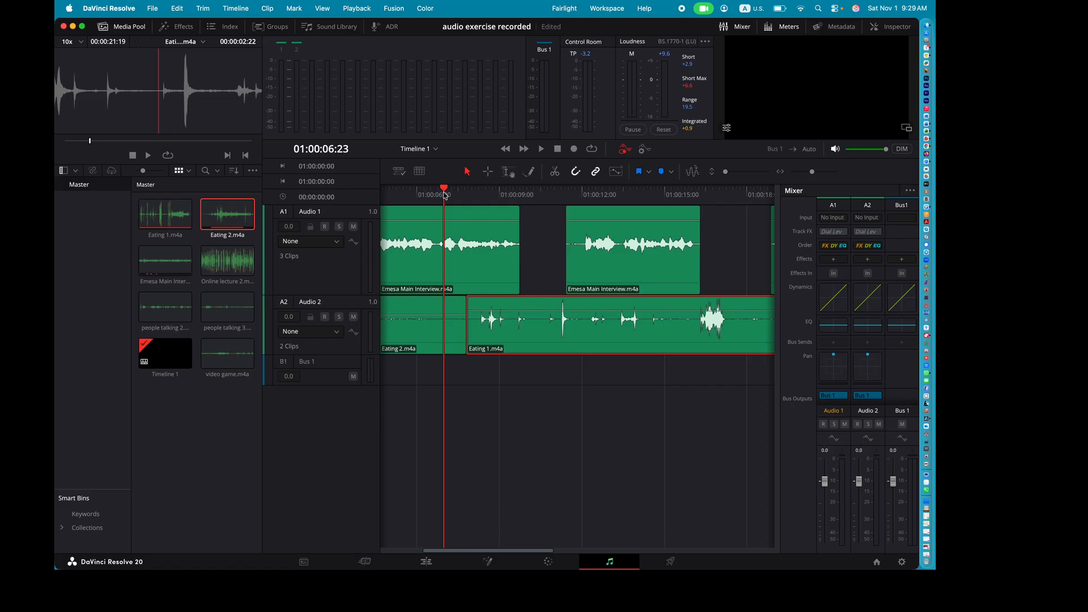
key("space")
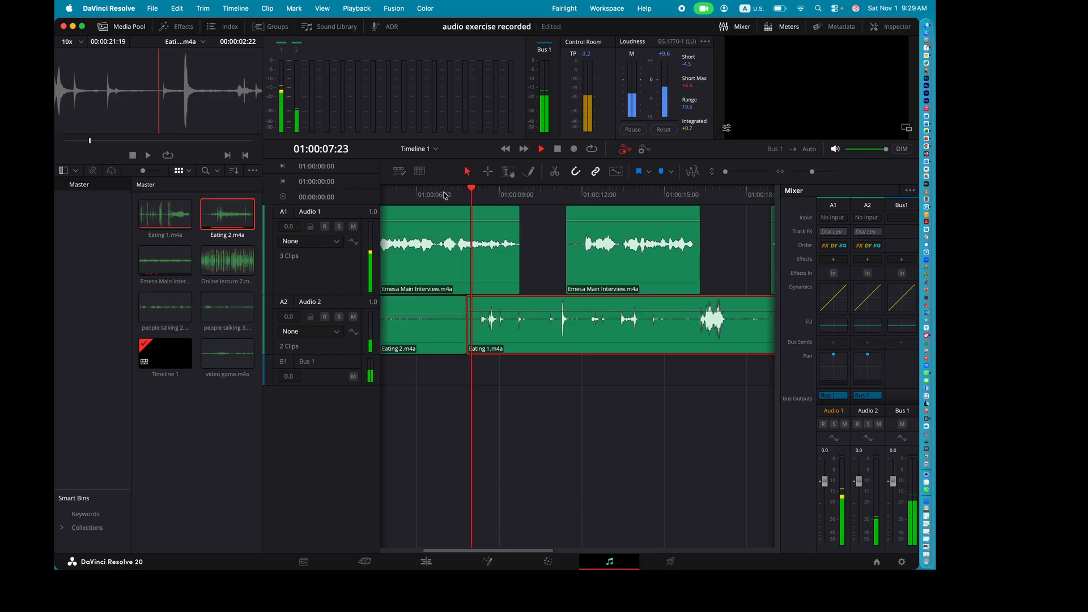
key("space")
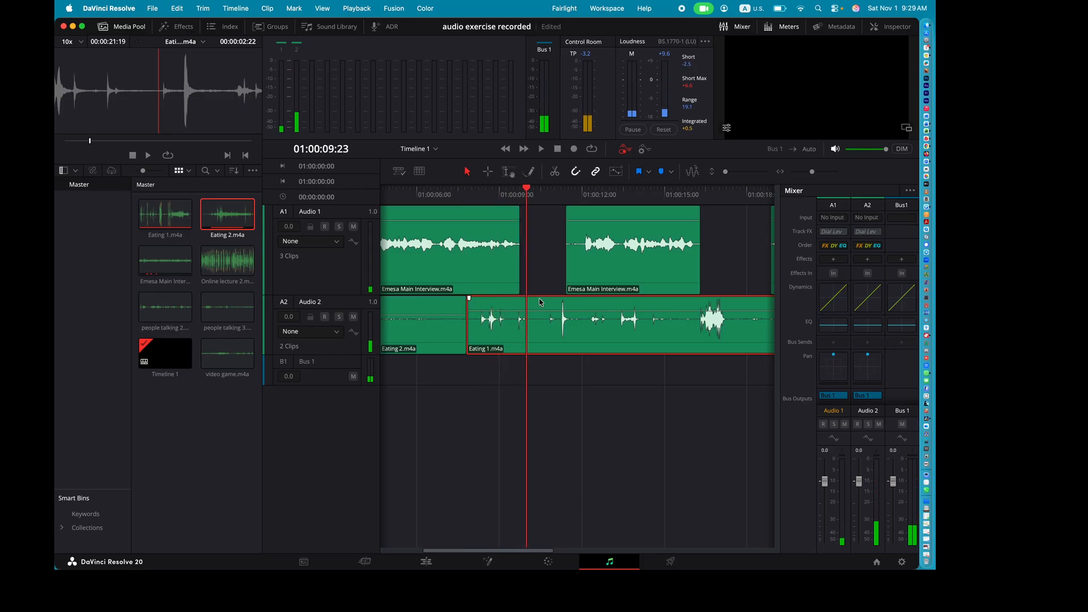
left_click_drag(542, 304, 587, 308)
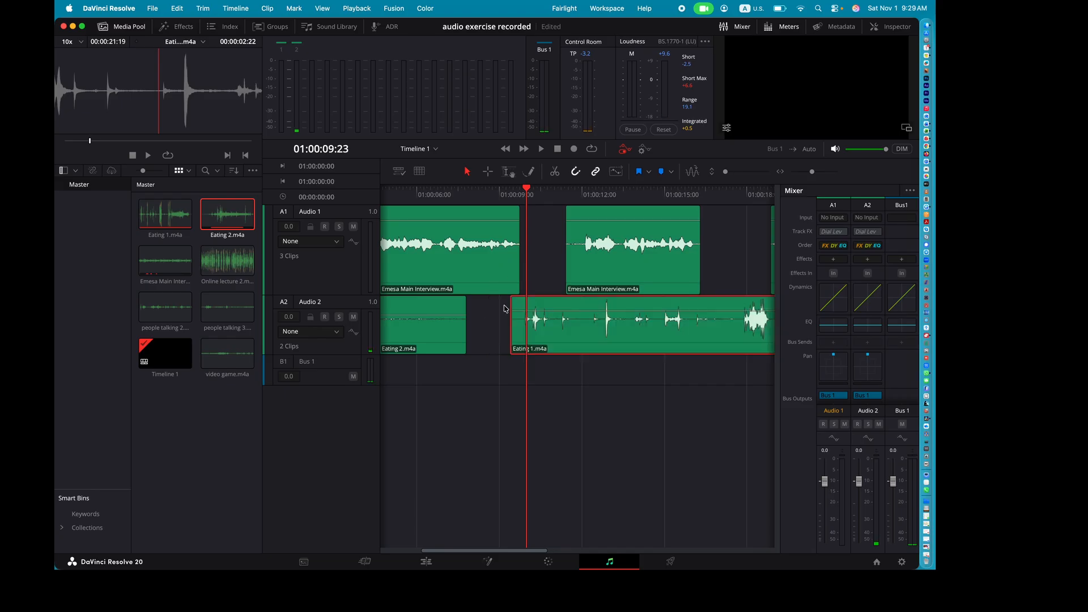
left_click_drag(466, 308, 559, 303)
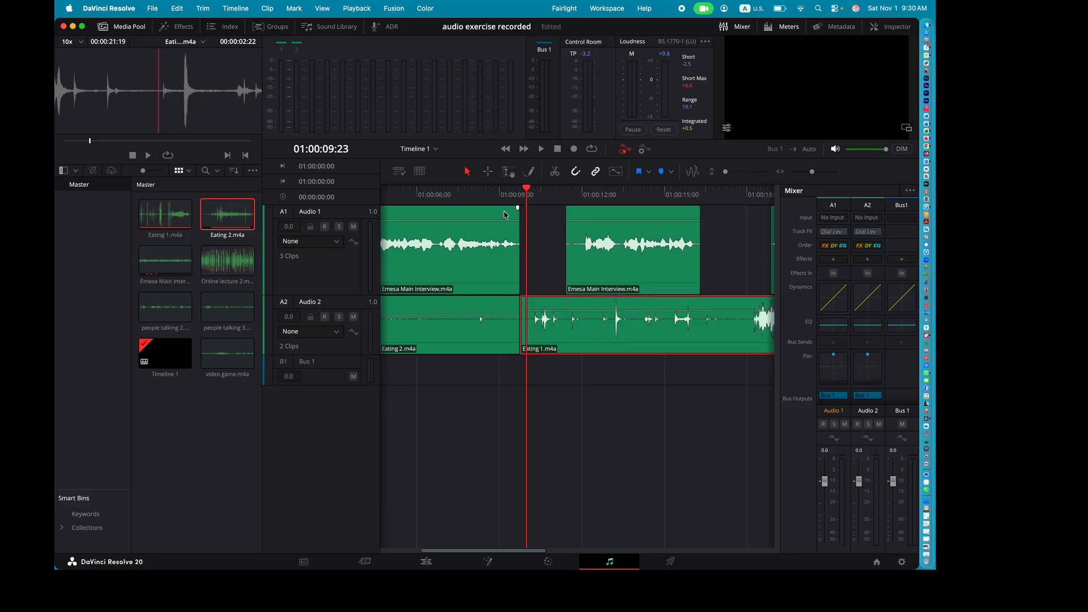
left_click(492, 195)
key("space")
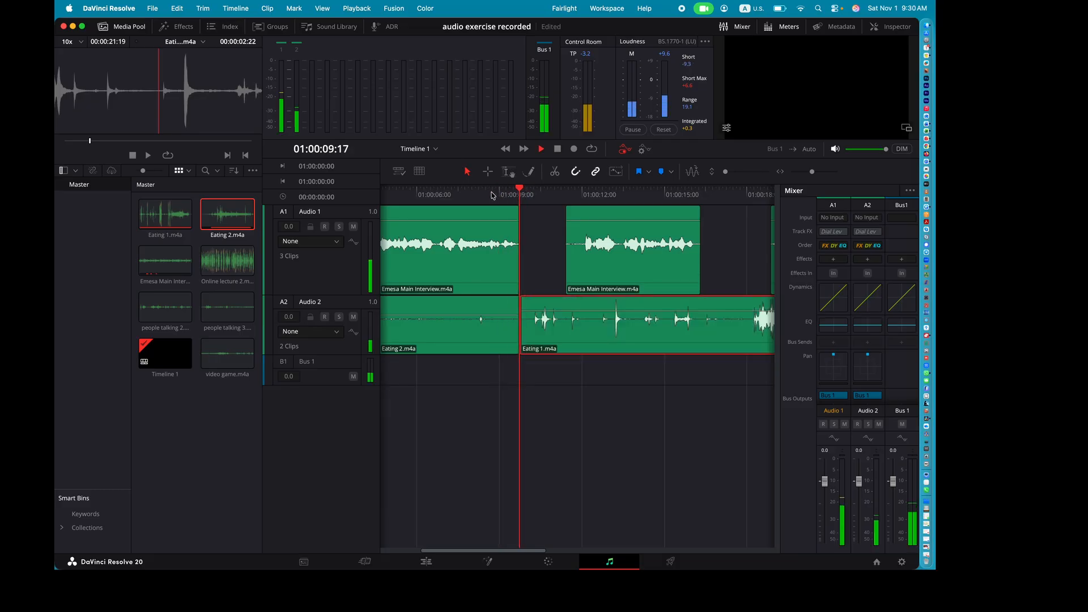
key("space")
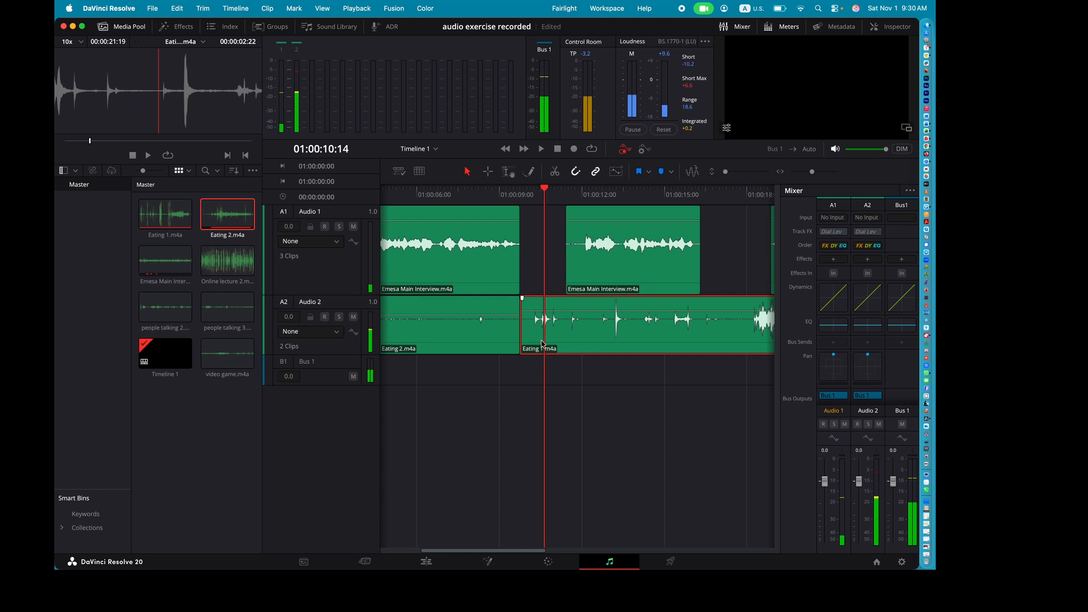
Step: Shift the join between Eating 2.m4a and Eating 1.m4a earlier to about 01:00:09:05 and play across it
mouse_move(517, 307)
left_mouse_down()
mouse_move(501, 312)
mouse_move(532, 307)
mouse_move(516, 308)
mouse_move(521, 319)
left_mouse_up()
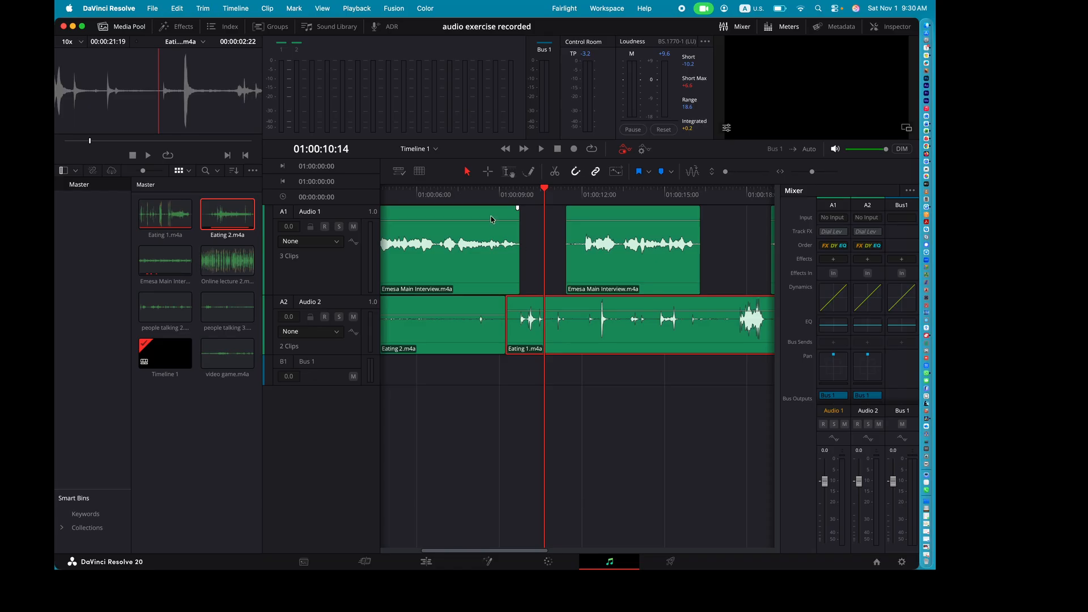
left_click(478, 198)
key("space")
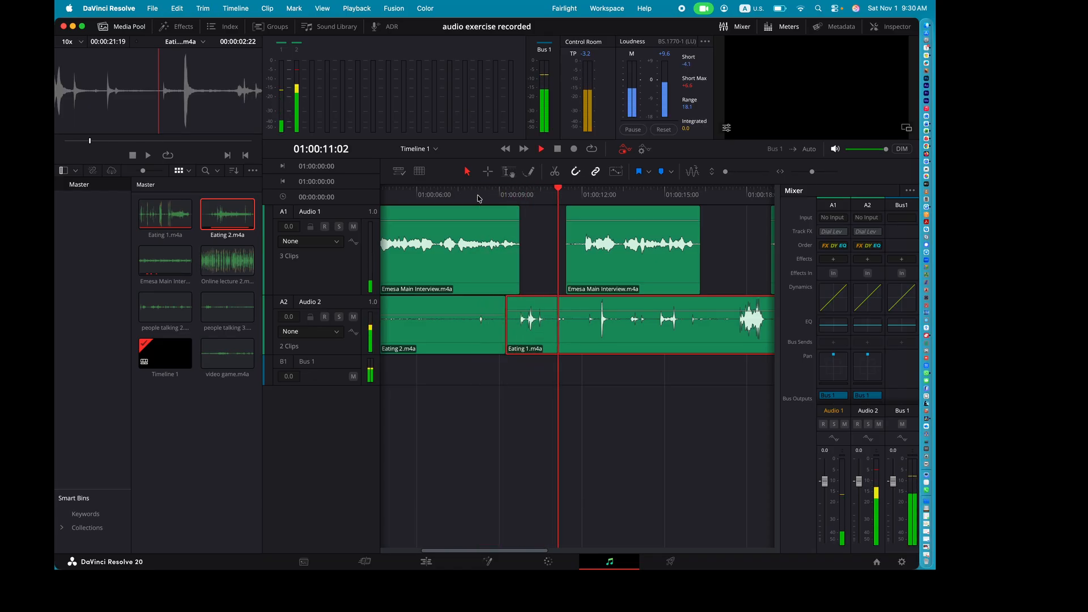
Step: Move the second interview excerpt on Audio 1 earlier to about 01:00:10:22 and play it up to 01:00:13:03
left_click(630, 219)
left_click_drag(630, 219, 621, 220)
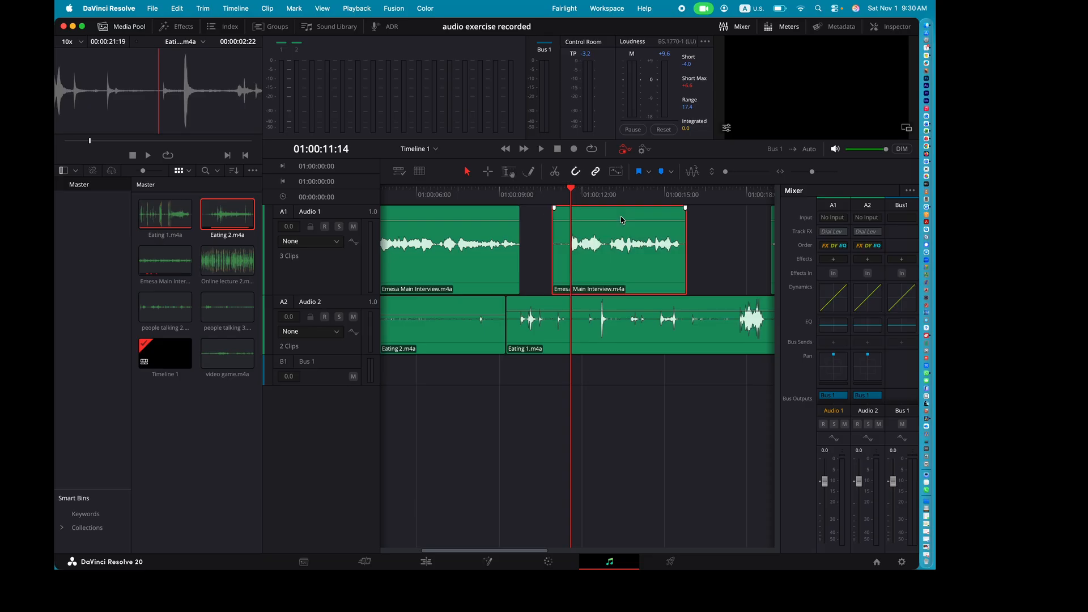
left_click(553, 196)
key("space")
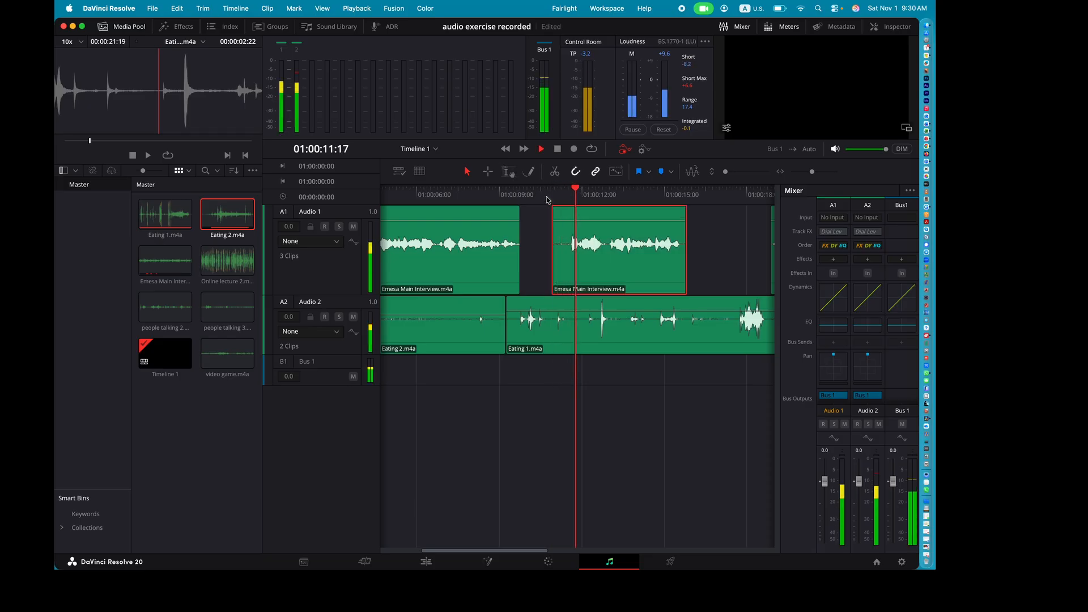
key("space")
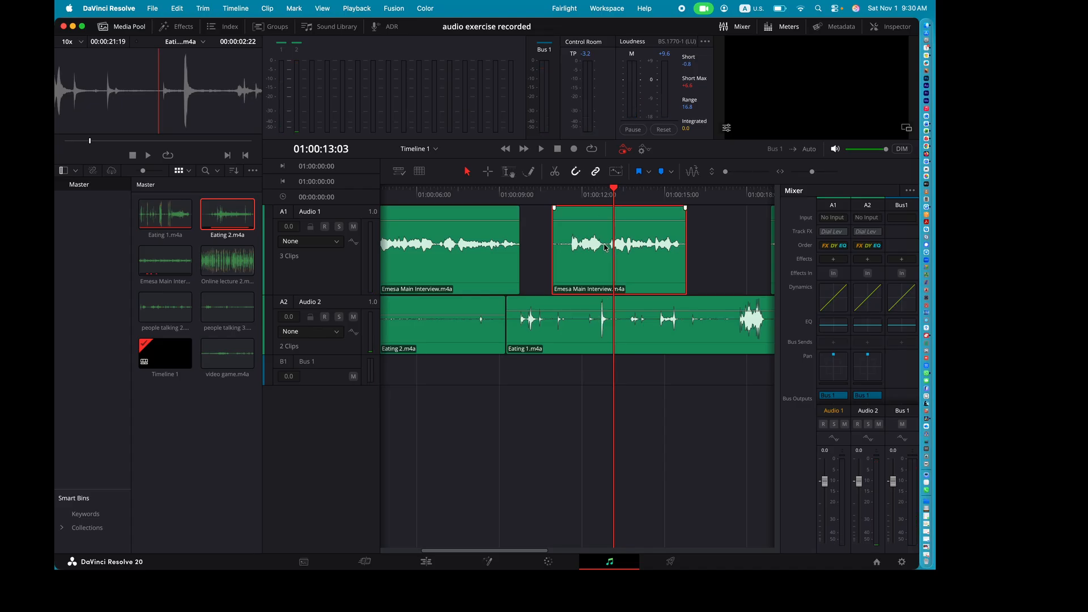
Step: Keyframe Eating 1.m4a's volume to dip under the second interview excerpt and rise after it, and play through to 01:00:16:19
left_click(579, 311, "alt")
left_click_drag(635, 309, 635, 316)
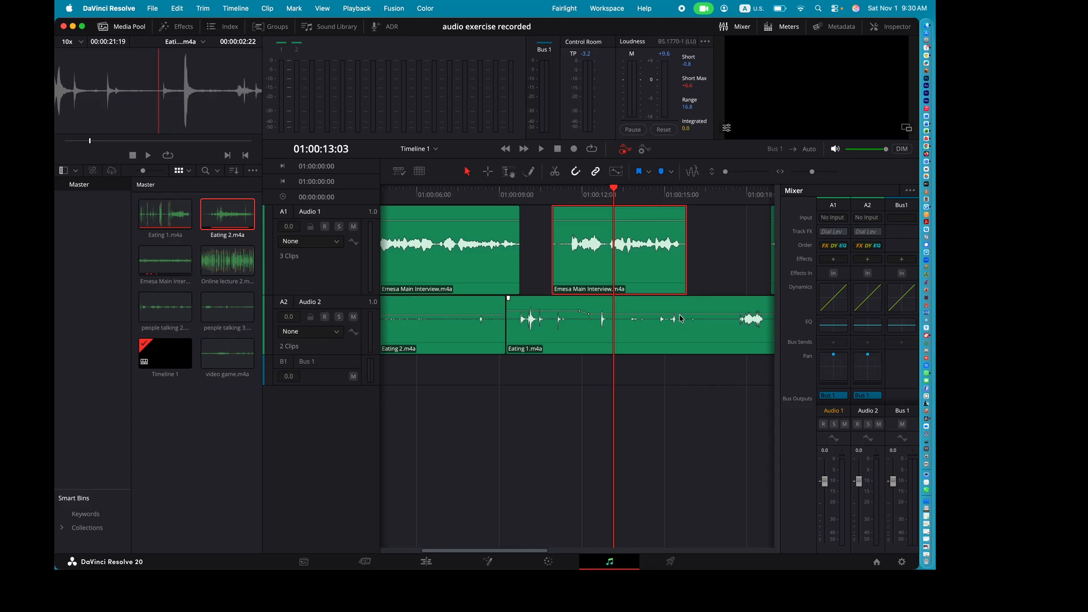
left_click(678, 314)
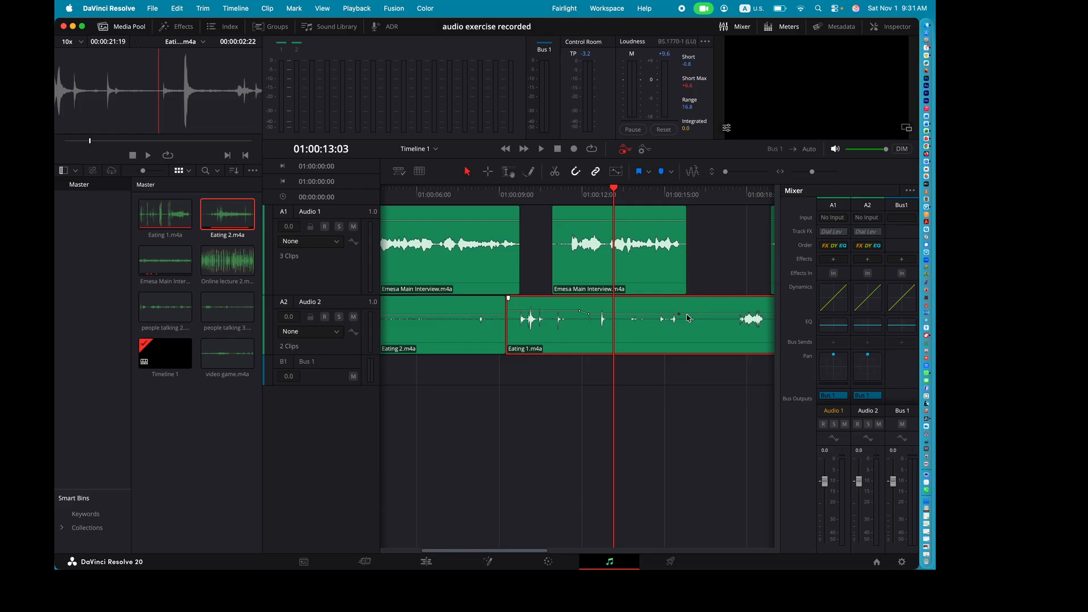
left_click(687, 315, "alt")
left_click_drag(699, 315, 699, 310)
left_click(520, 192)
key("space")
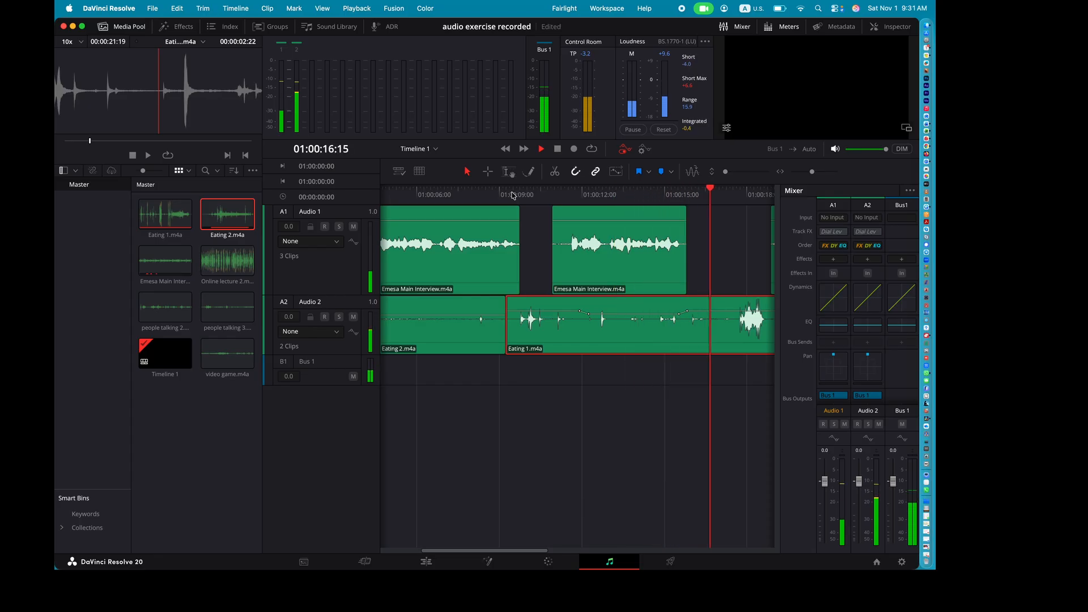
key("space")
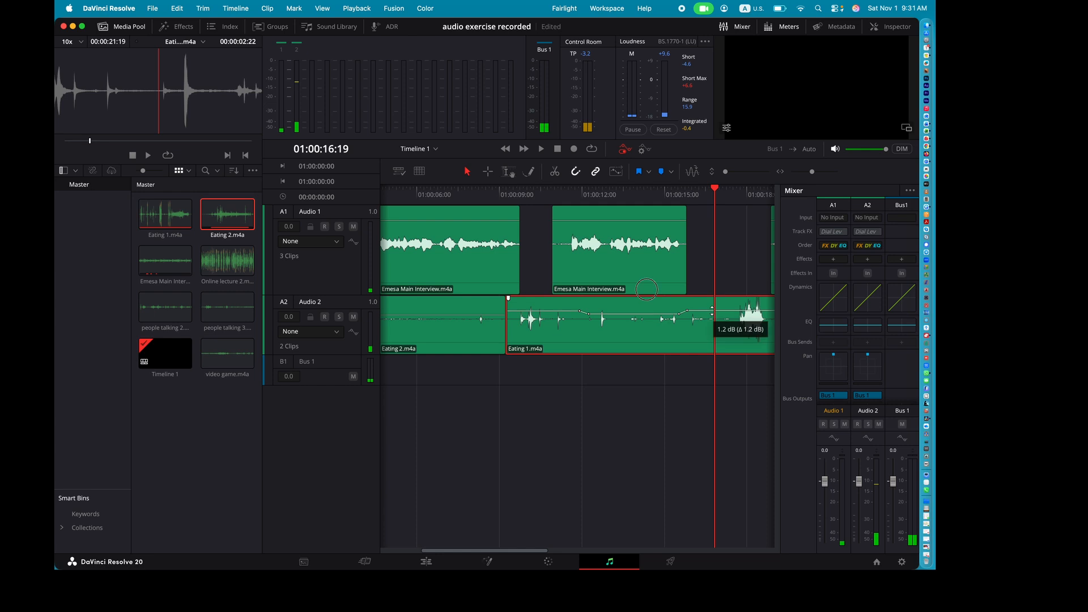
Step: Adjust Eating 1.m4a's volume after the second interview excerpt and play through to the third excerpt's start at 01:00:18:21
left_click_drag(712, 311, 712, 311)
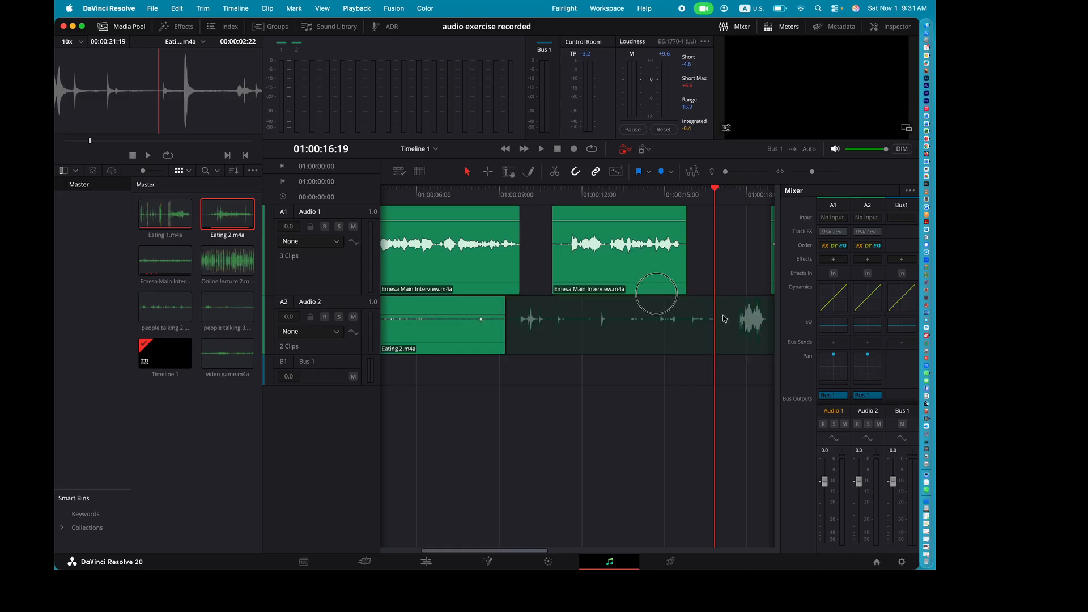
left_click(661, 199)
key("space")
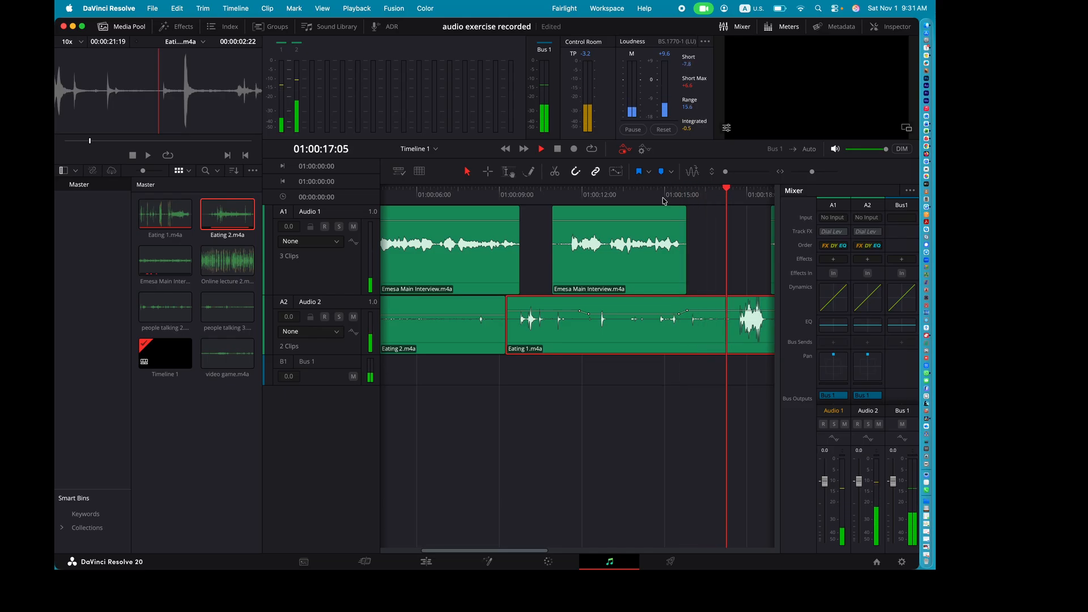
key("space")
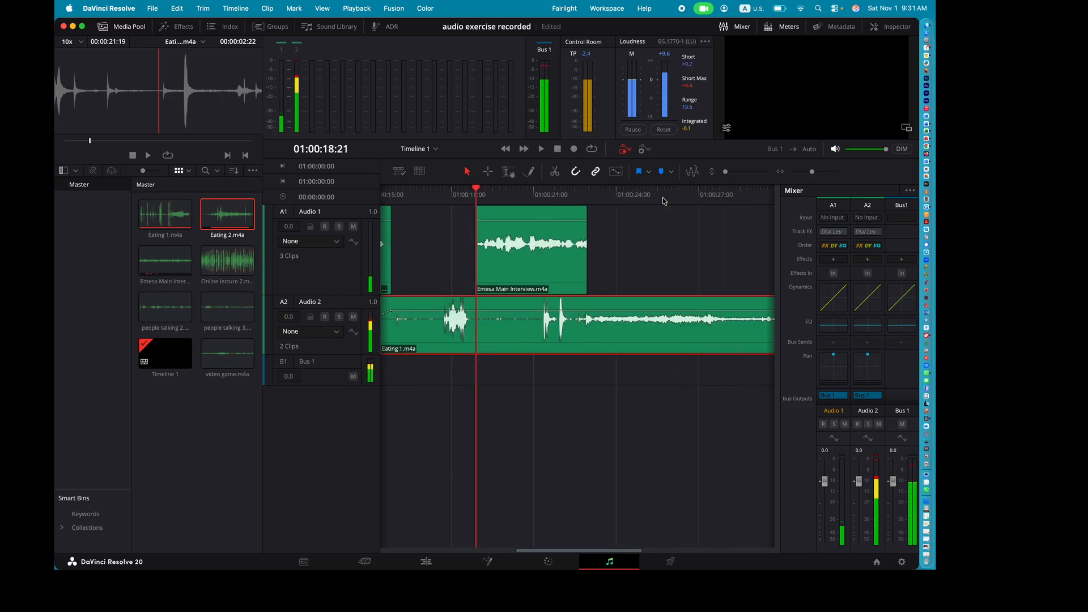
Step: Move the third interview excerpt on Audio 1 earlier to about 01:00:18:16 and play past its end to 01:00:23:04
left_click_drag(539, 219, 528, 220)
left_click_drag(530, 220, 529, 220)
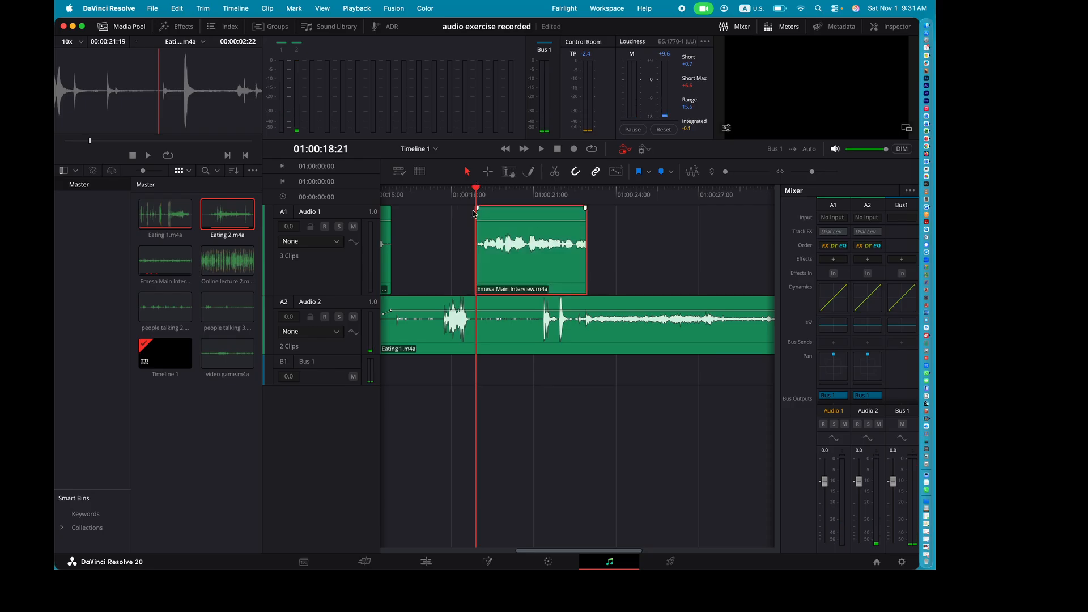
left_click_drag(466, 200, 510, 221)
key("space")
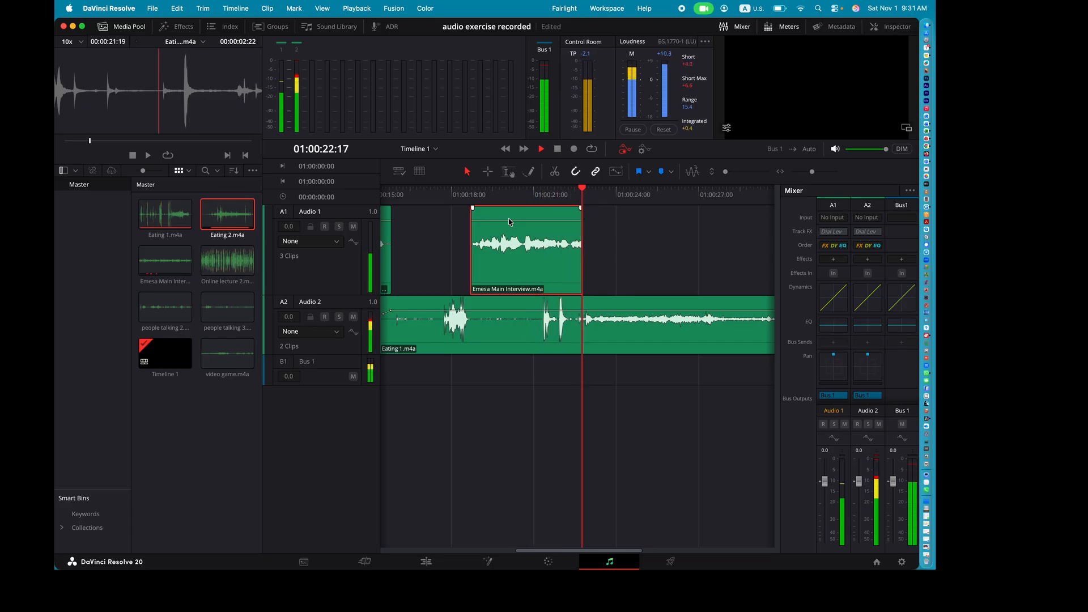
key("space")
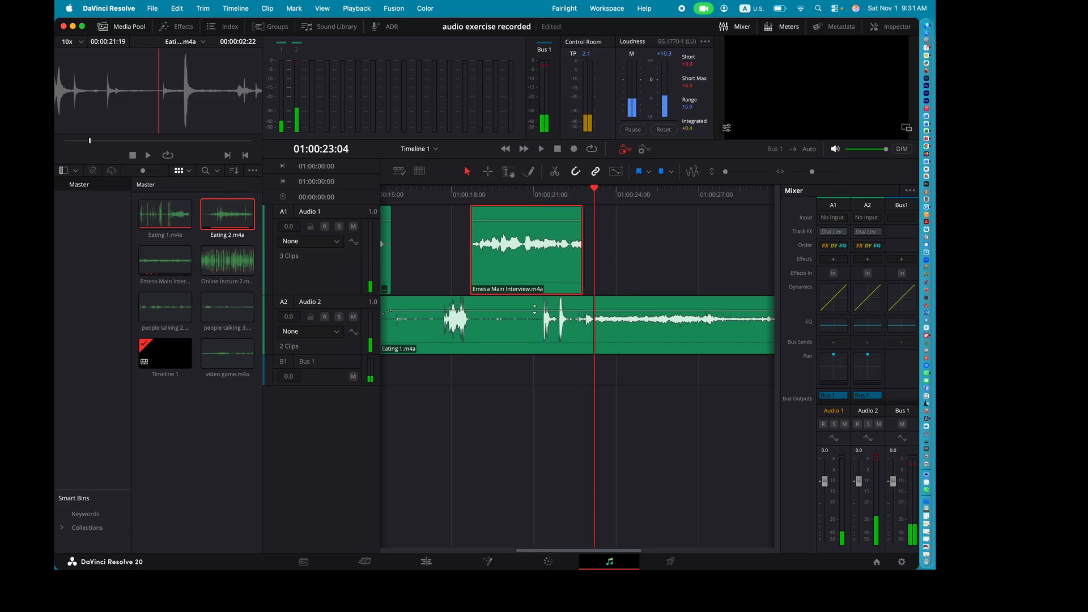
Step: Keyframe Eating 1.m4a's volume to dip from about 01:00:21:00 until the third interview excerpt ends, and play to 01:00:23:21
key("super+s")
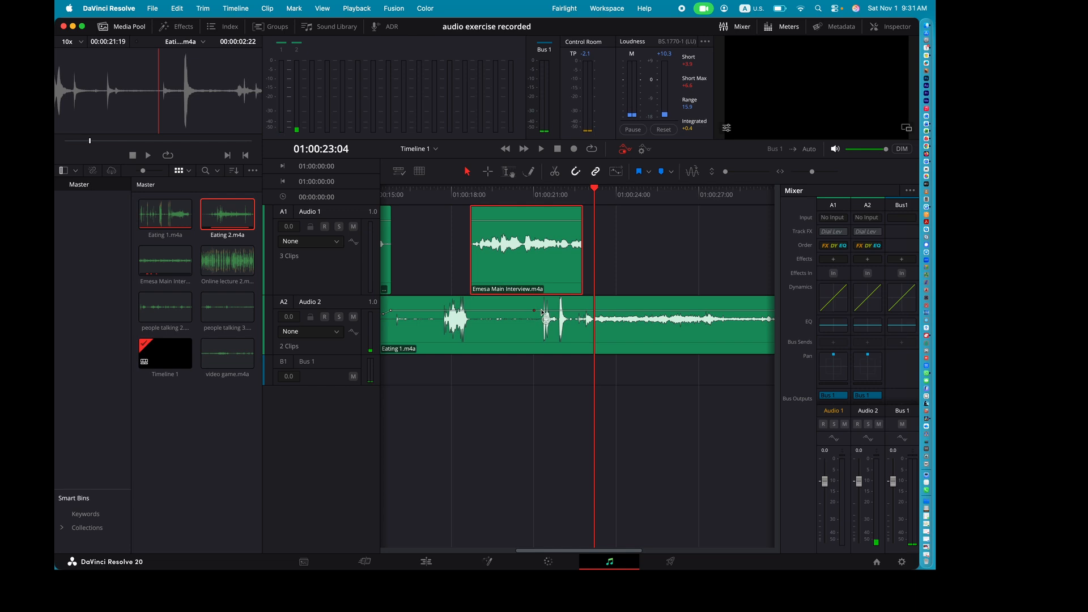
left_click(541, 310, "alt")
left_click(539, 310, "alt")
key("super+s")
left_click(506, 289)
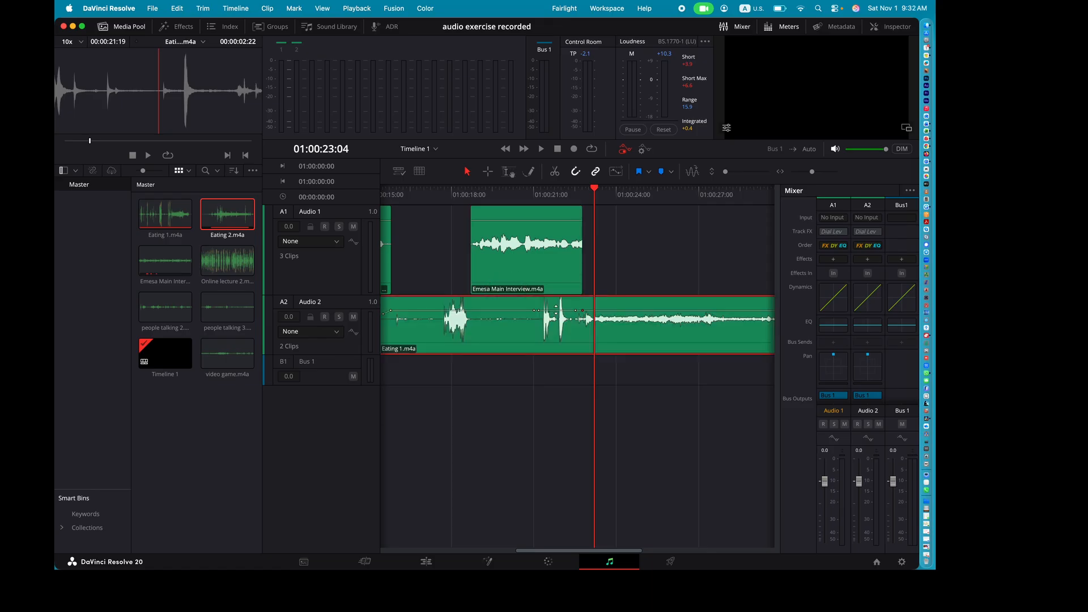
left_click_drag(506, 288, 506, 295)
left_click(506, 196)
key("space")
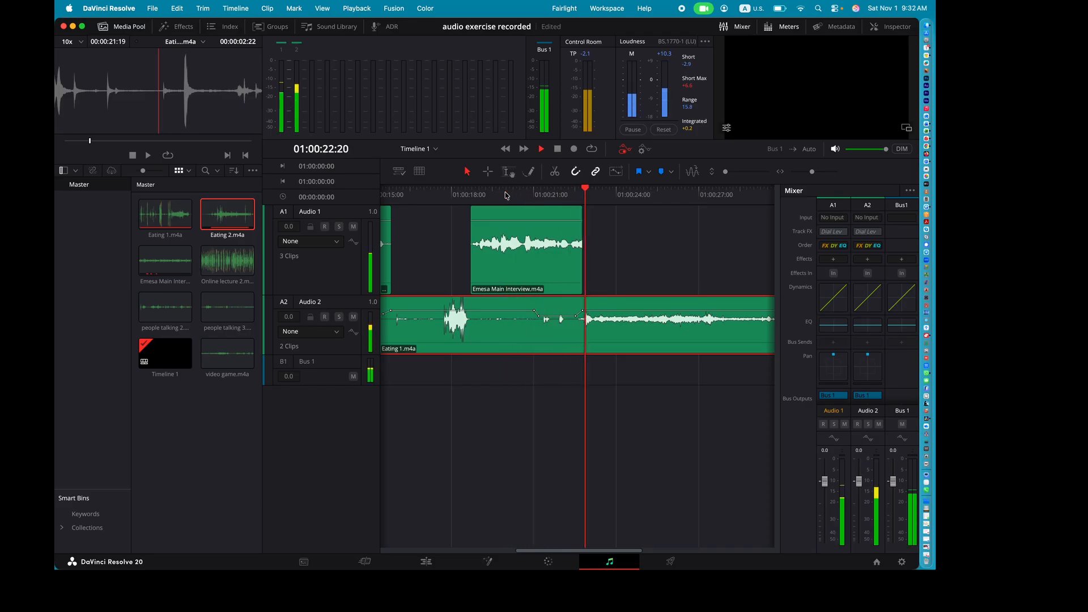
key("space")
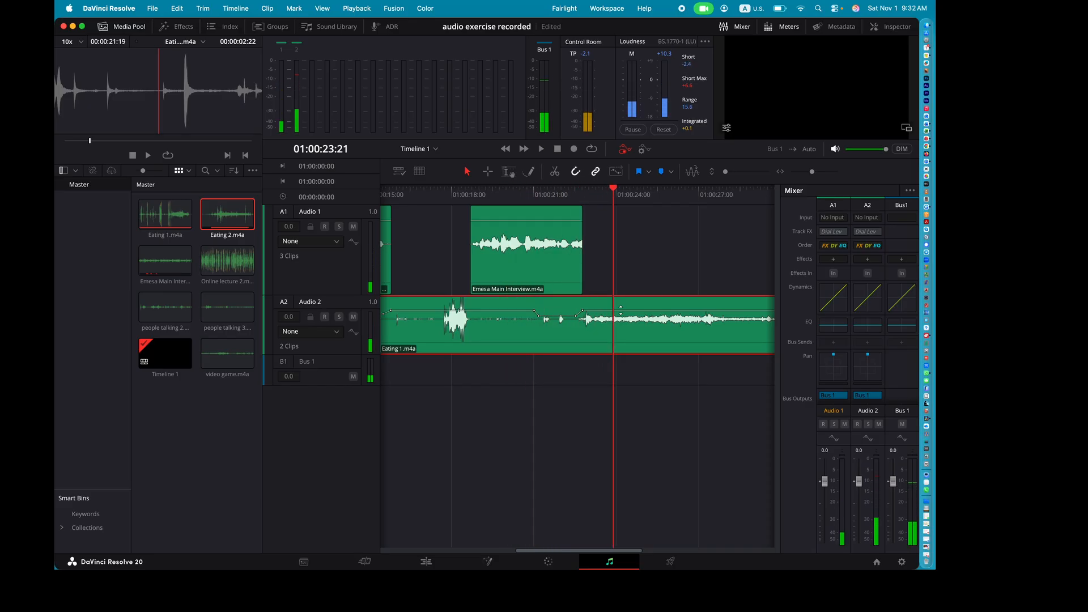
Step: Raise Eating 1.m4a's volume after the third interview excerpt and play the section through to 01:00:26:02
left_click_drag(620, 311, 620, 306)
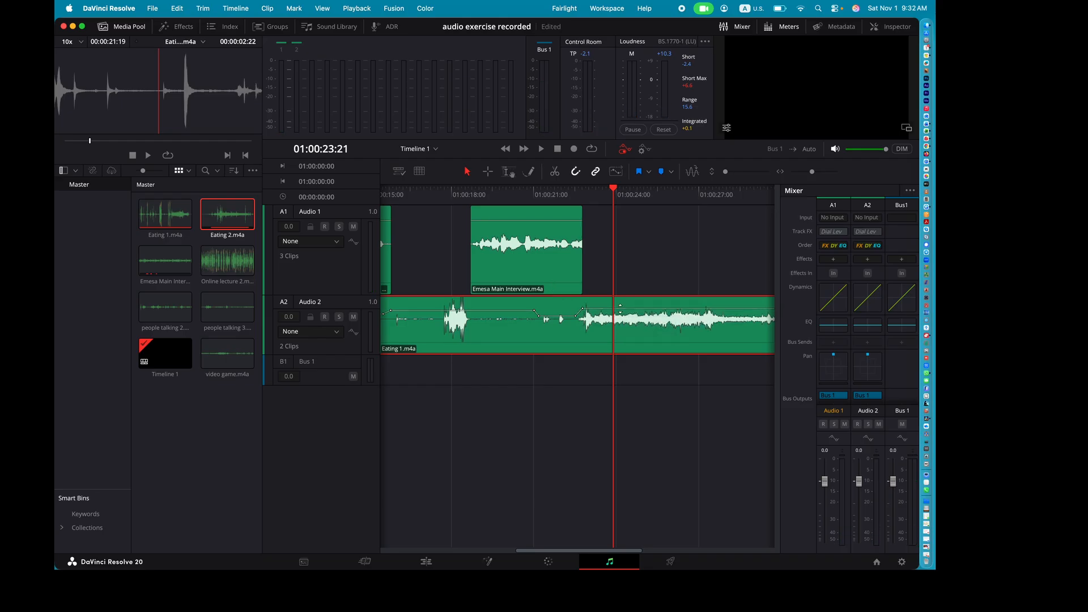
left_click(533, 196)
key("space")
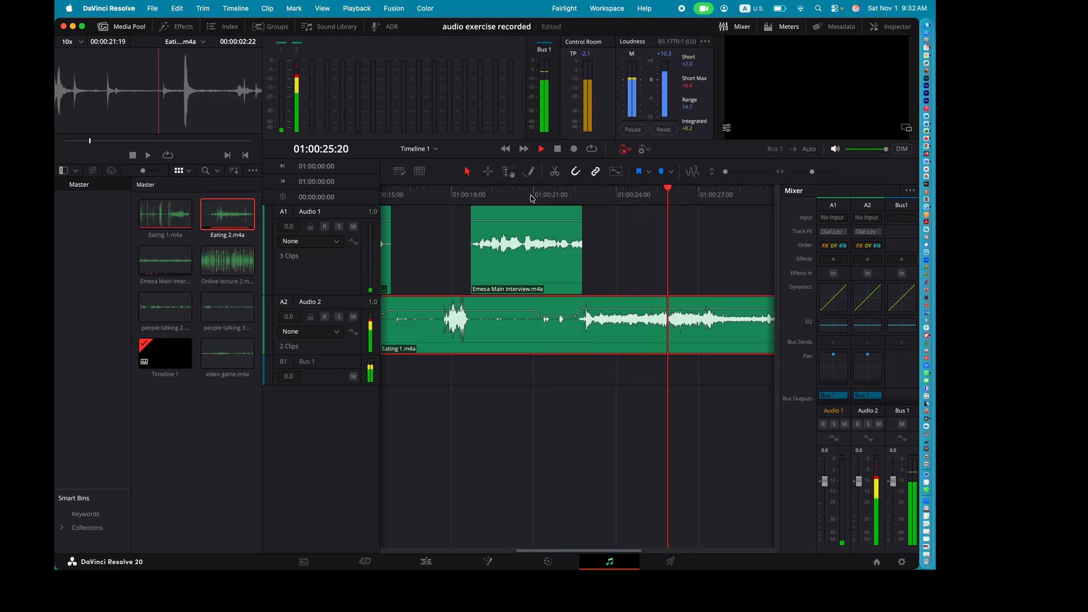
key("space")
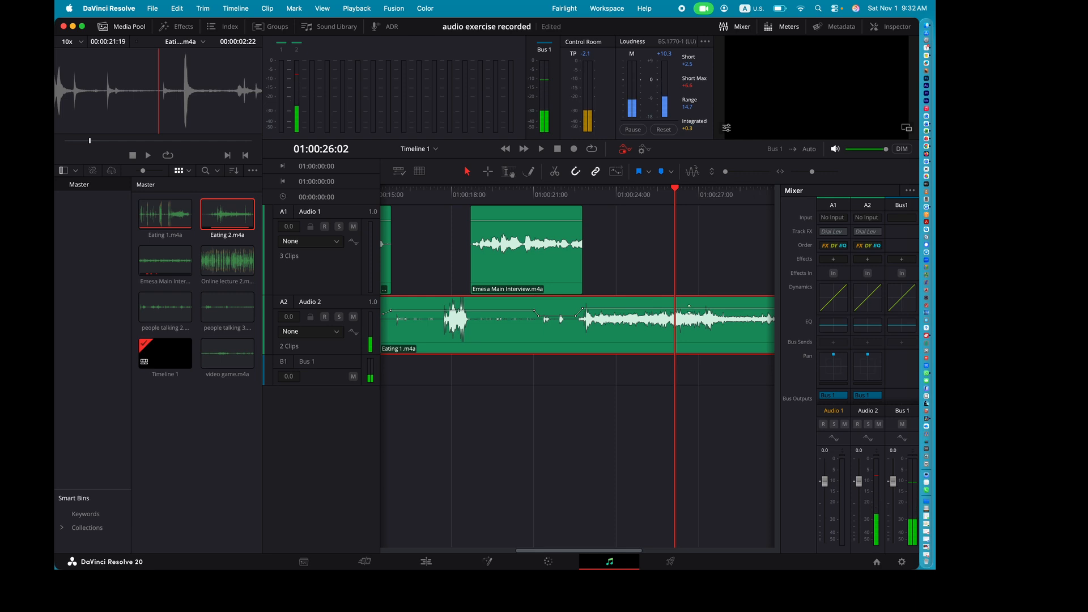
Step: Keyframe Eating 1.m4a's volume near 01:00:26:15, trim the clip's end to about 01:00:28:00 and play the ending
left_click(688, 308, "alt")
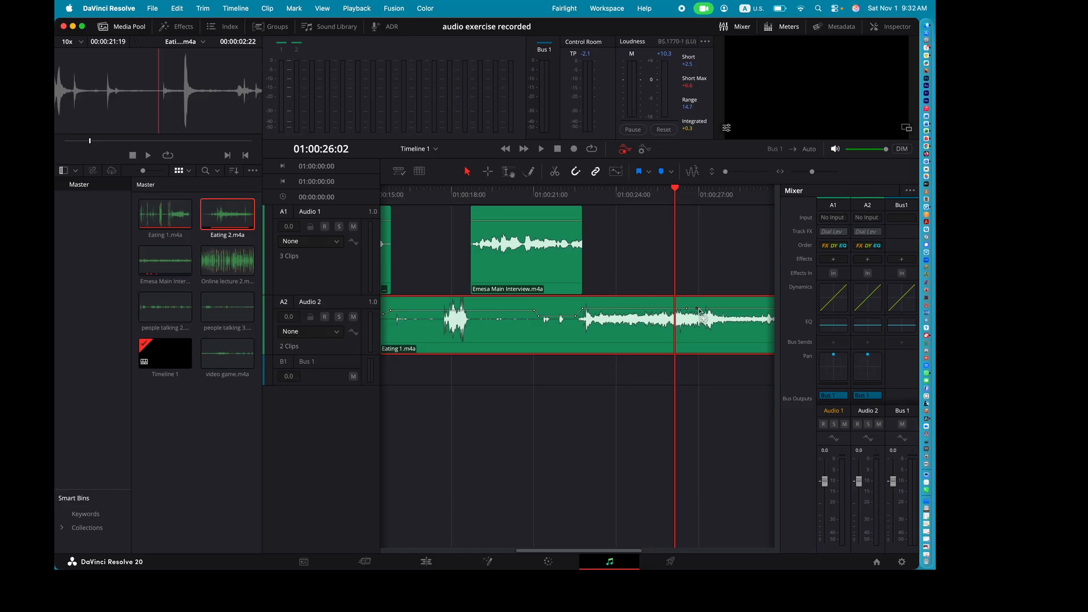
left_click_drag(703, 317, 624, 319)
scroll(742, 316, "right", 2)
scroll(742, 315, "right", 1)
left_click(516, 196)
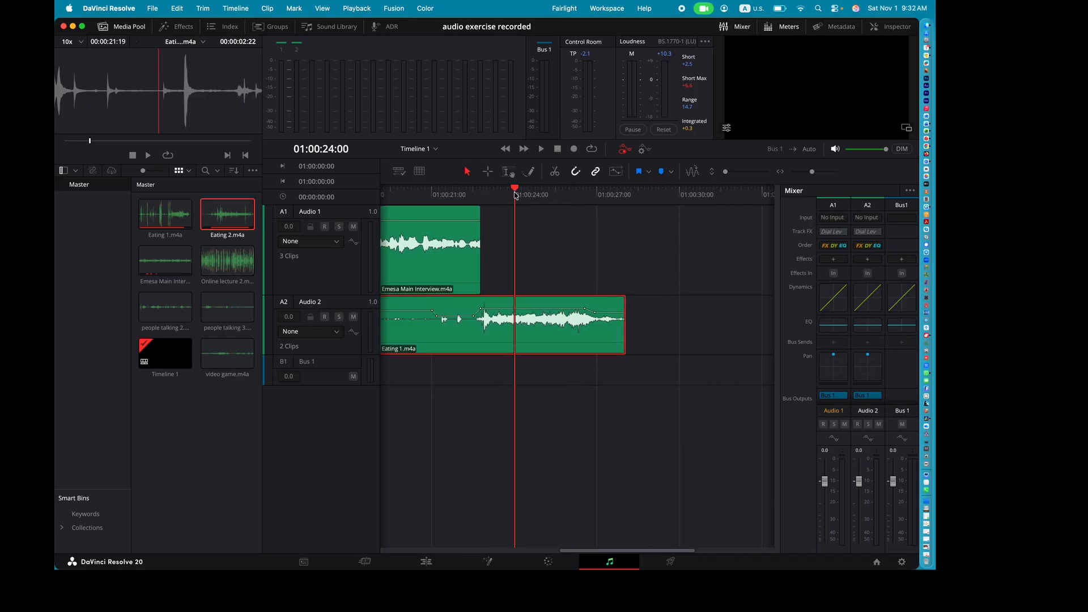
key("space")
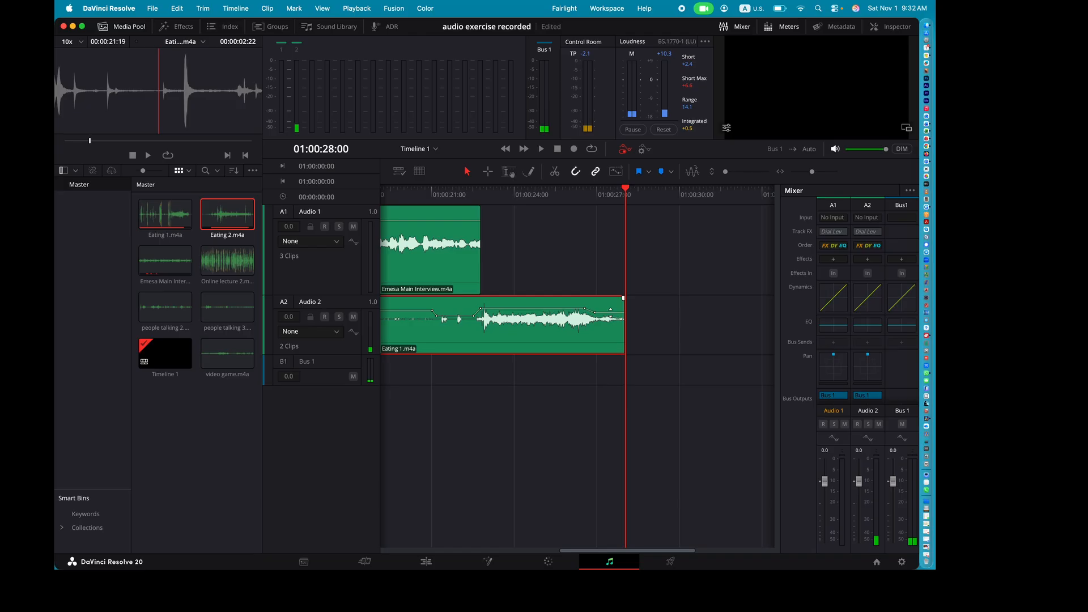
Step: Lower the volume at the end of Eating 1.m4a to fade it out and play the ending to 01:00:28:01
left_click_drag(610, 312, 610, 314)
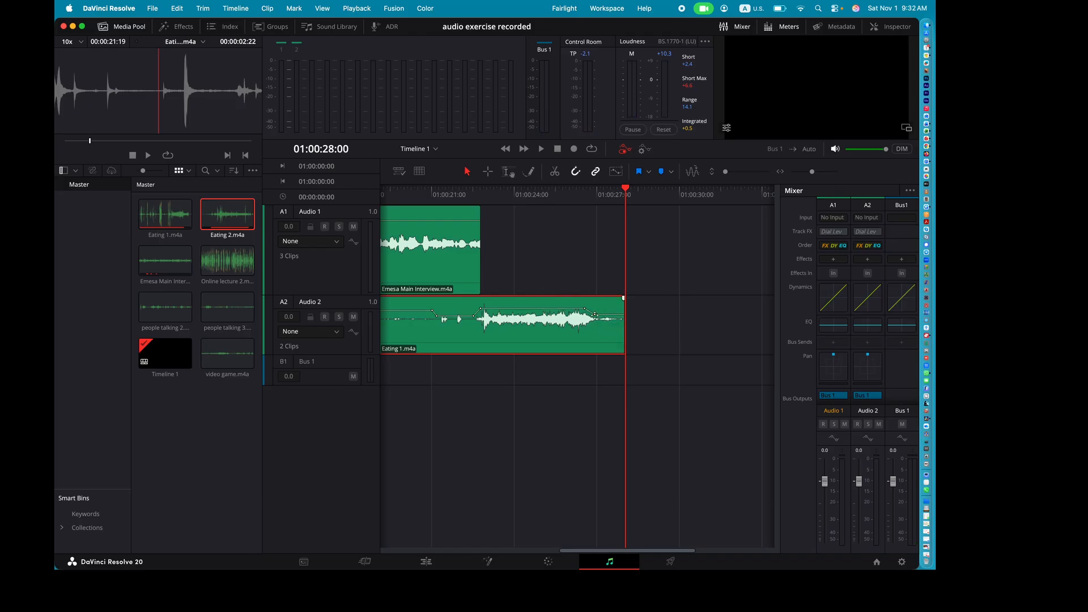
left_click_drag(595, 314, 627, 321)
left_click(537, 196)
key("space")
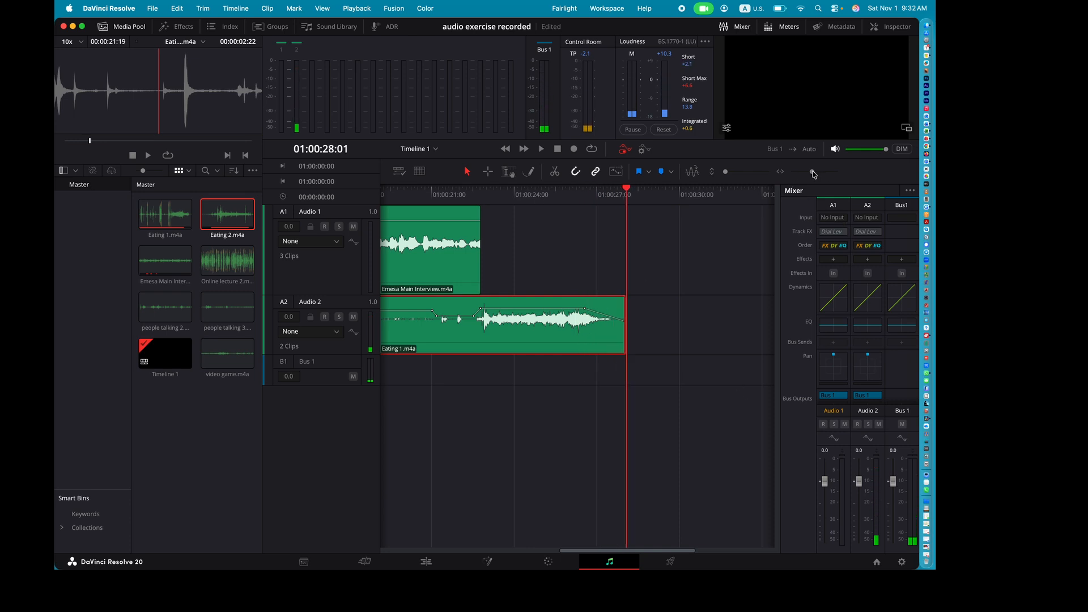
Step: Play the whole mix from 01:00:00:00 to its end, then recheck the second interview excerpt up to 01:00:14:03
left_click_drag(813, 173, 808, 174)
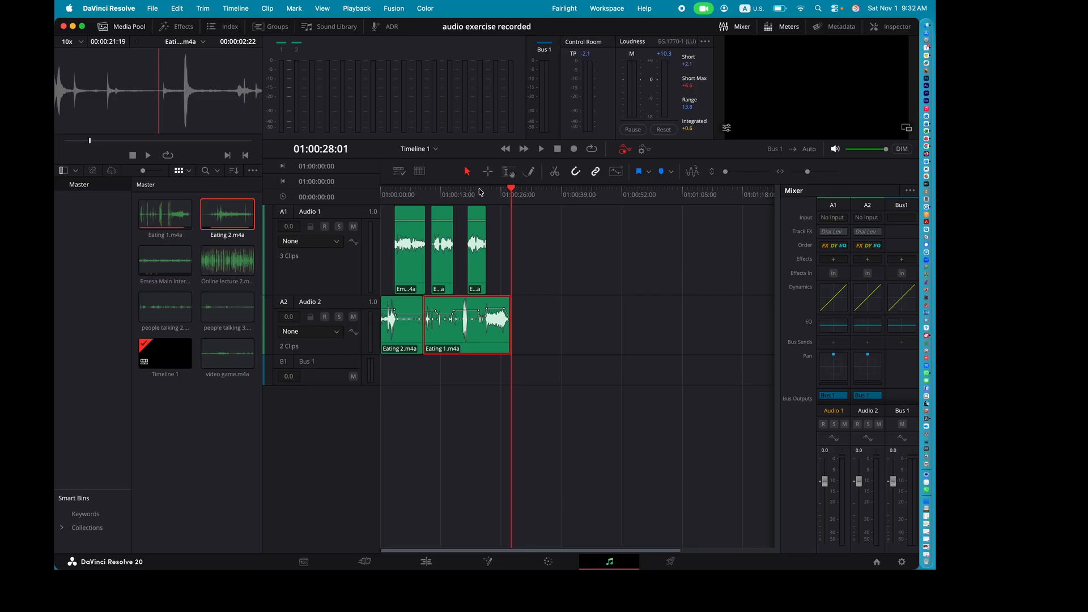
left_click_drag(511, 191, 358, 201)
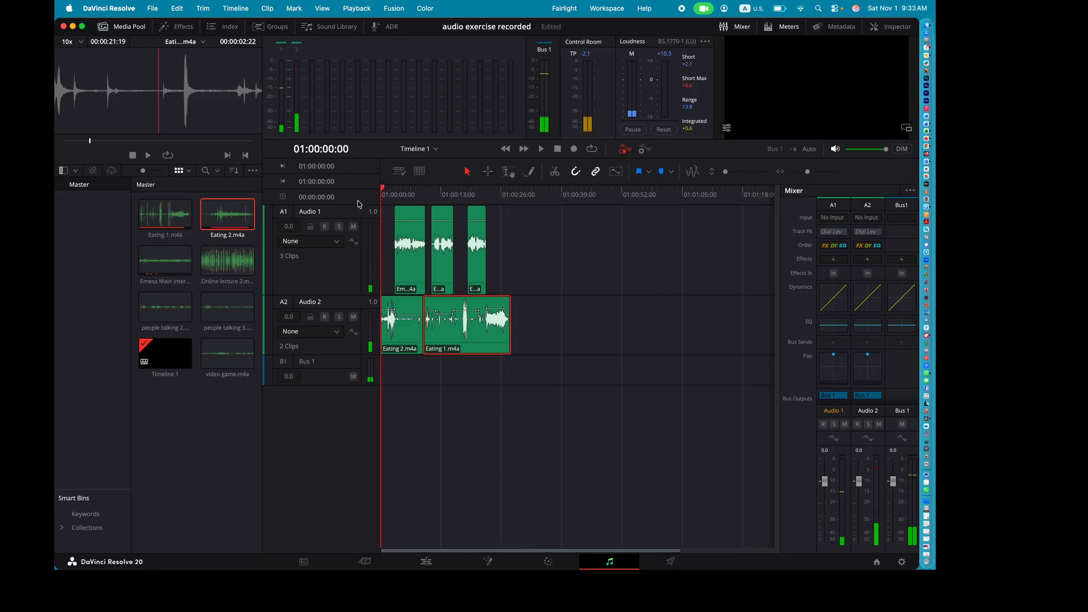
key("space")
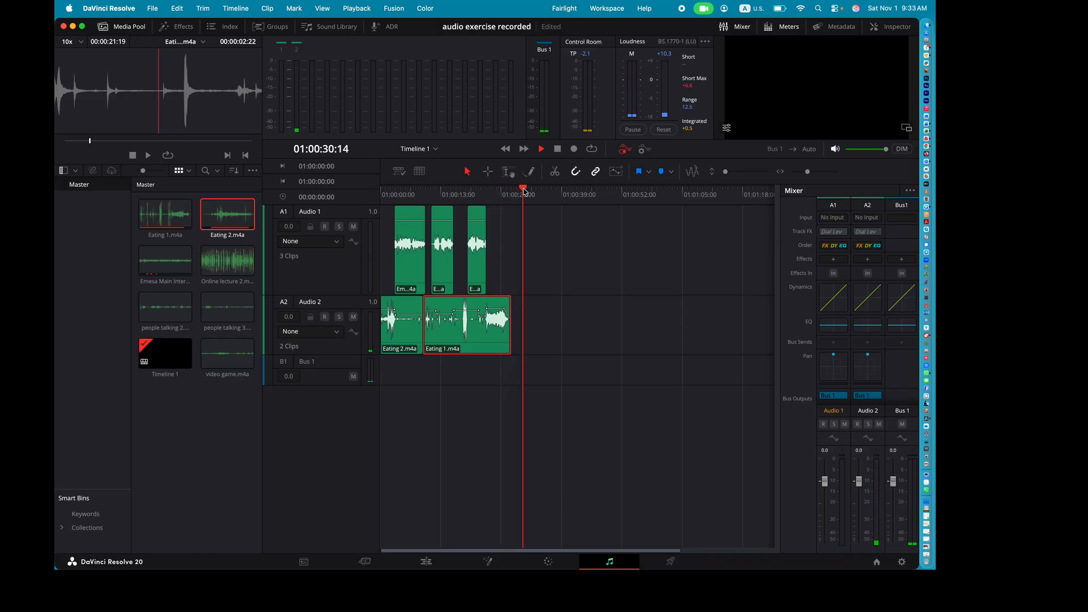
left_click_drag(518, 188, 422, 192)
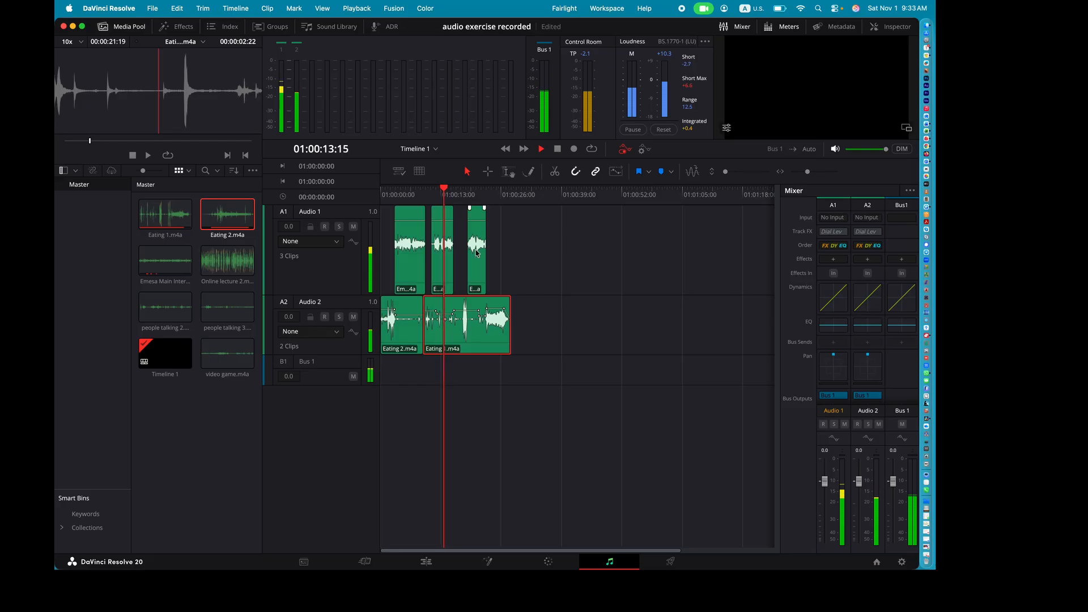
key("space")
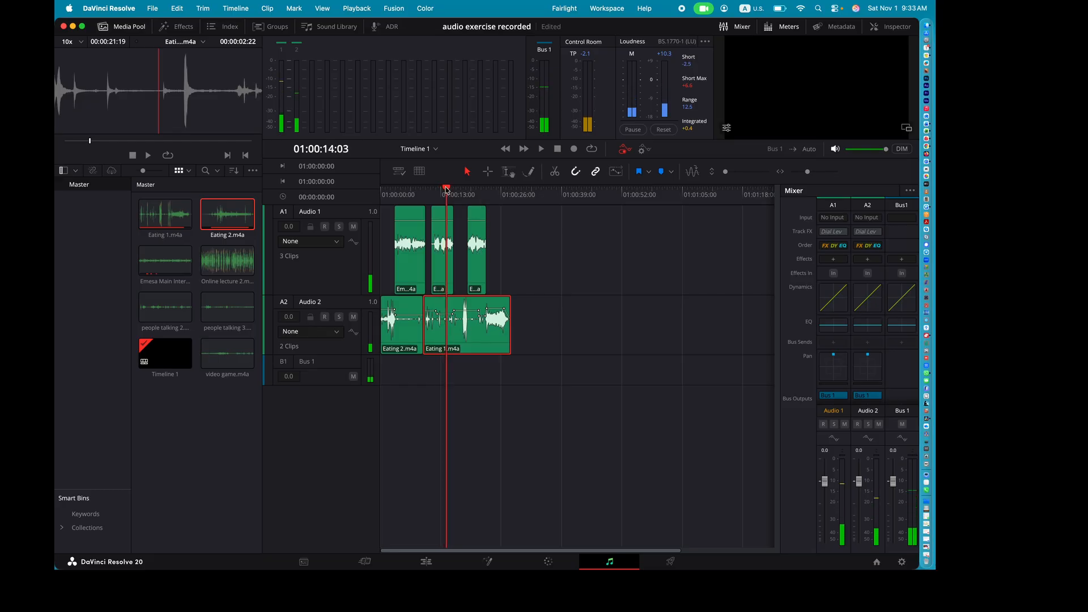
Step: Save the audio exercise project
left_click(151, 8)
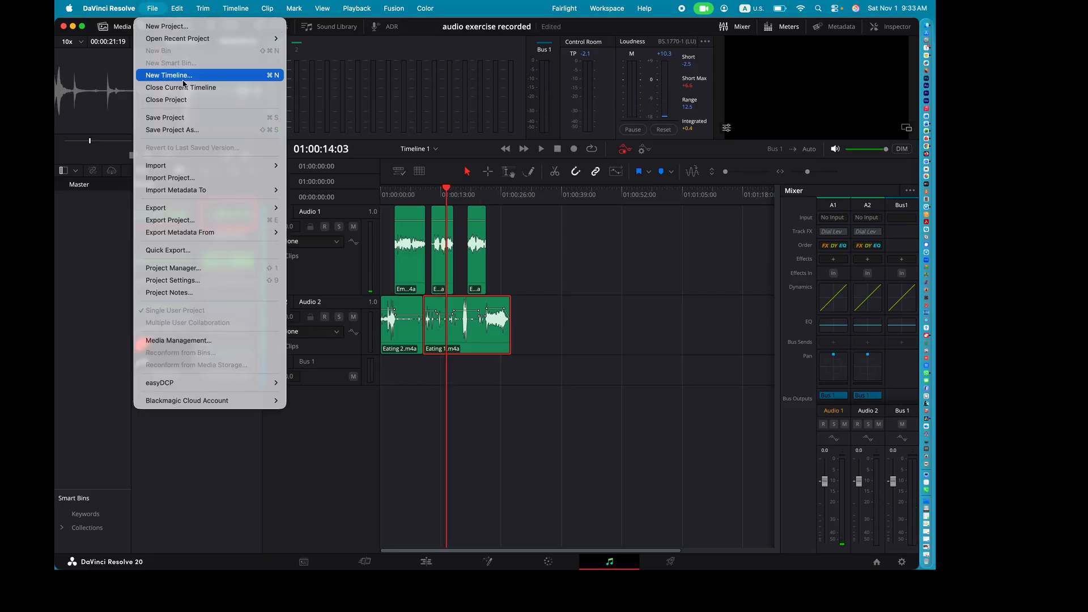
left_click(178, 117)
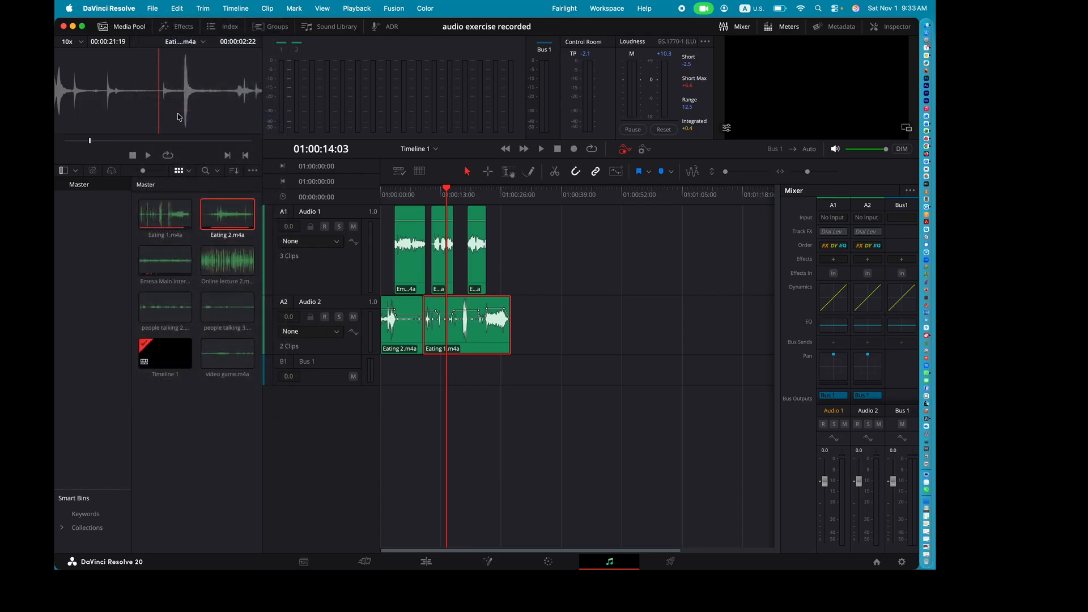
left_click(151, 8)
left_click(152, 8)
left_click(152, 8)
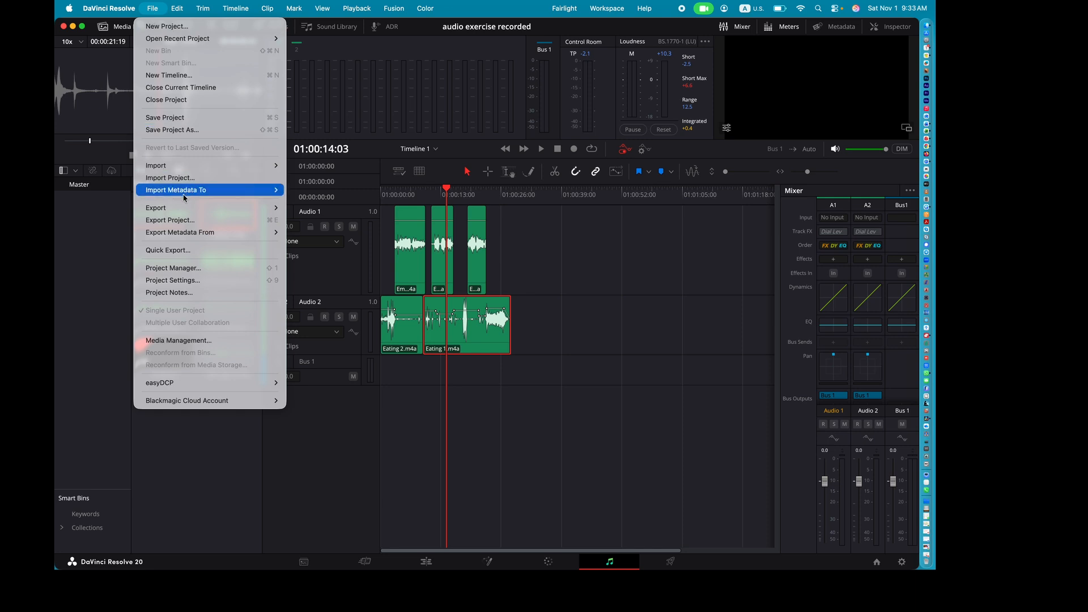
left_click(152, 7)
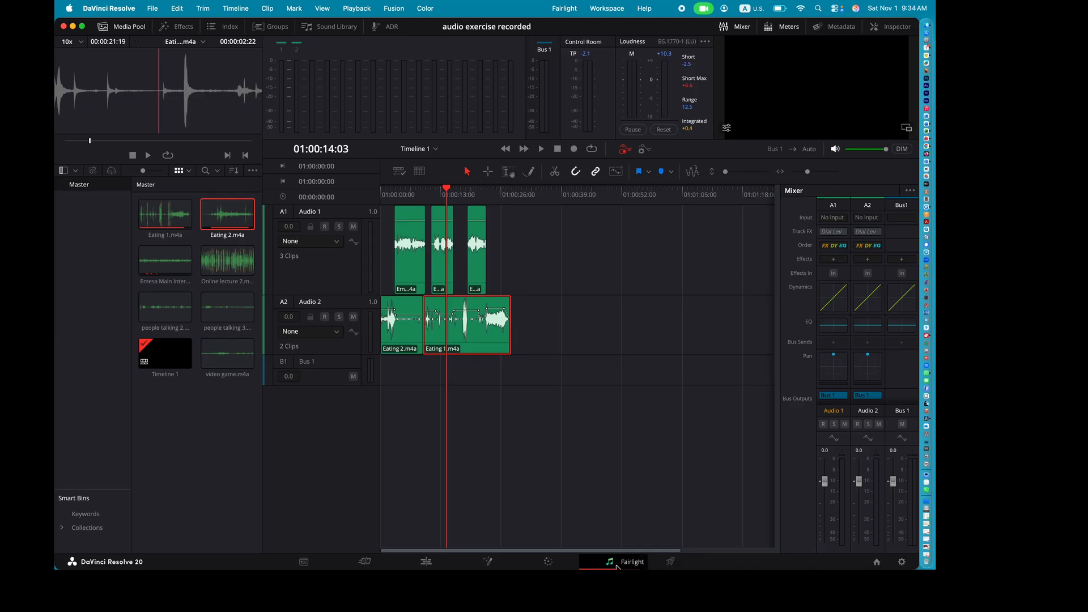
Step: Switch to the Deliver page and disable video export in the custom render settings
left_click(671, 562)
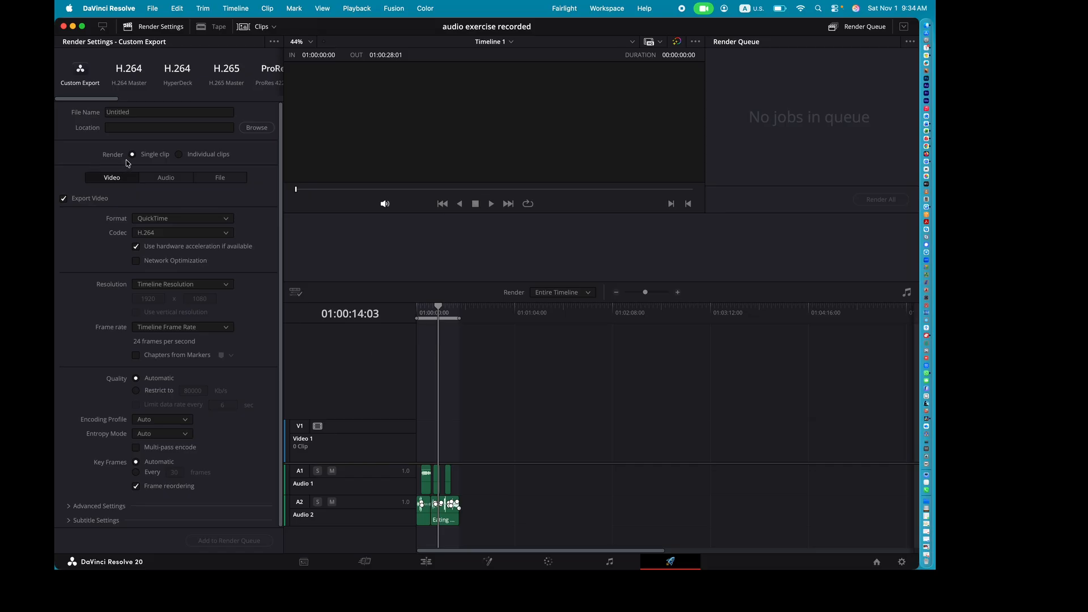
left_click(173, 180)
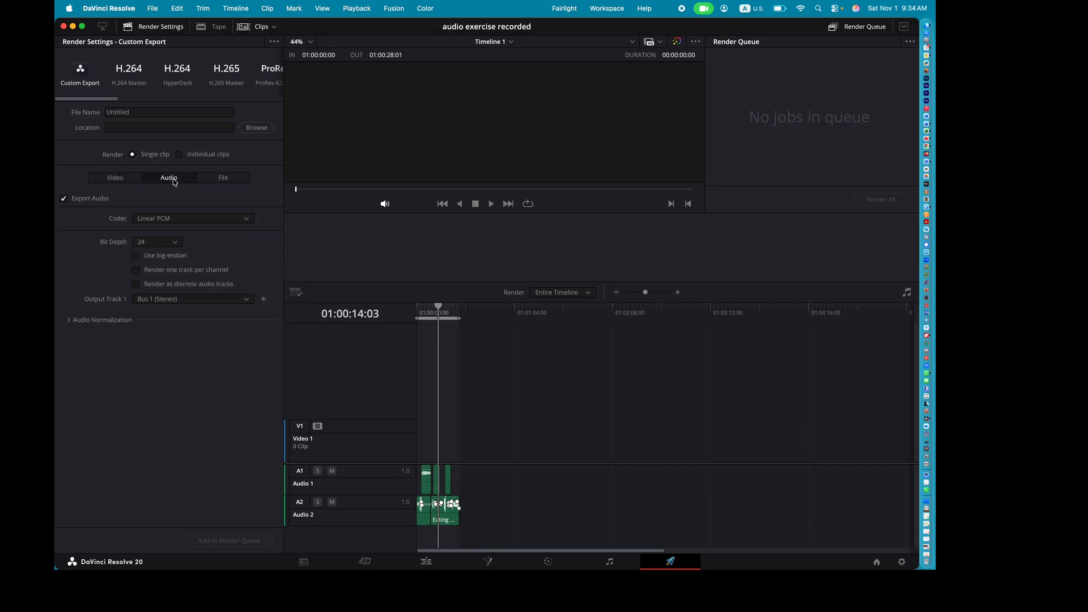
left_click(116, 180)
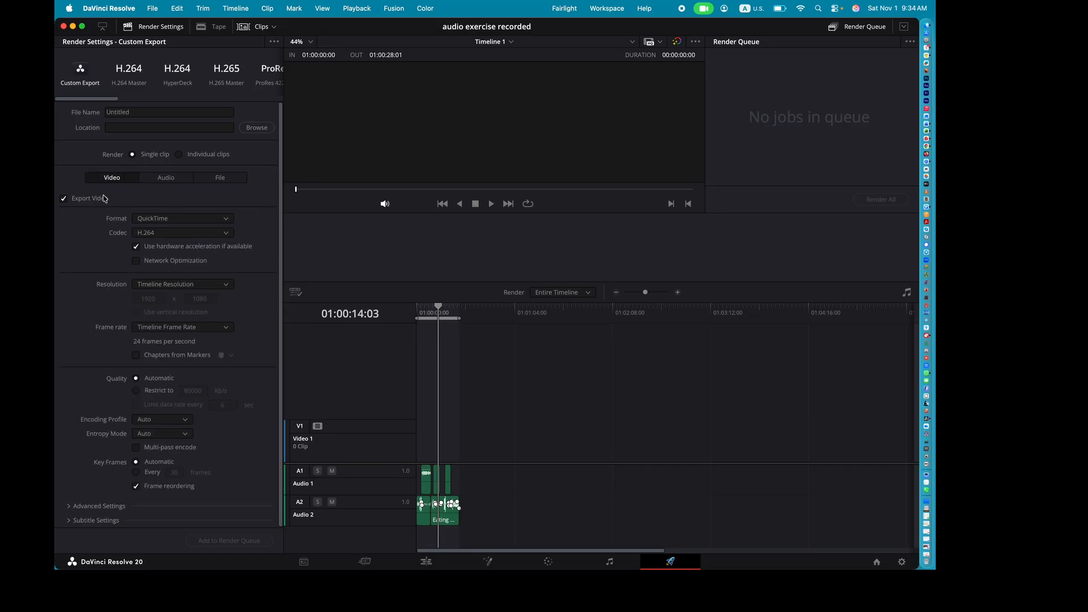
left_click(64, 199)
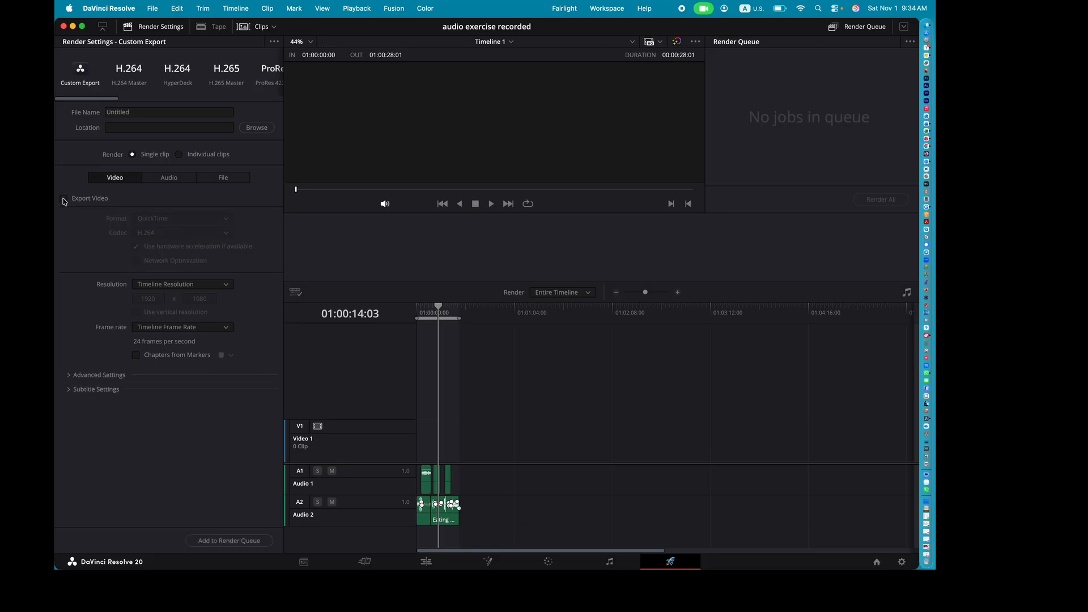
left_click(64, 199)
left_click(64, 199)
left_click(64, 199)
left_click(64, 199)
Step: Set the audio export format to MP3 with Constant Bit Rate kept as the bit rate strategy
left_click(170, 178)
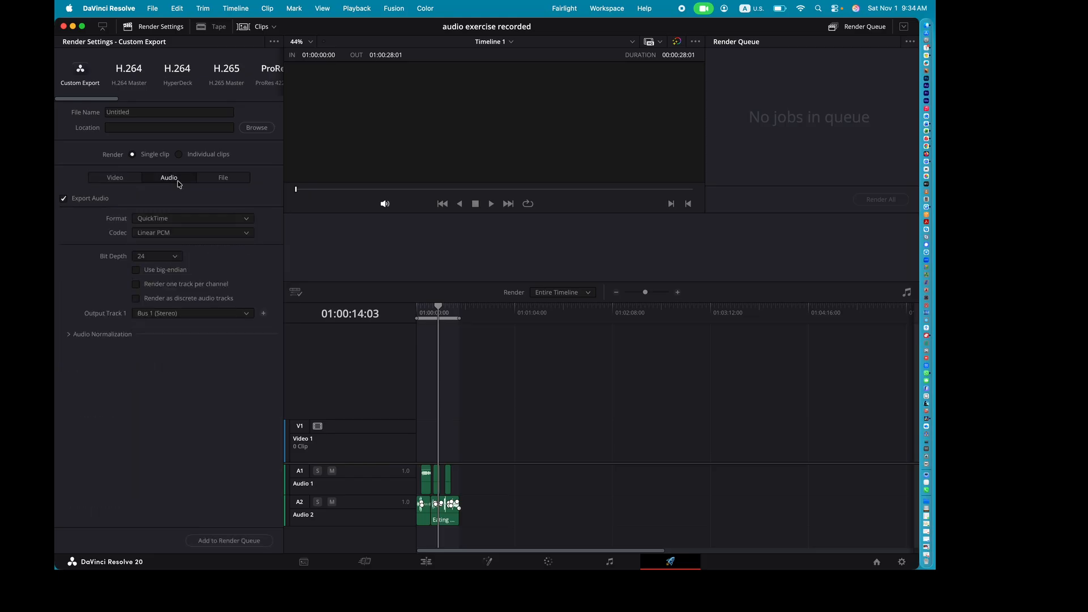
left_click(156, 219)
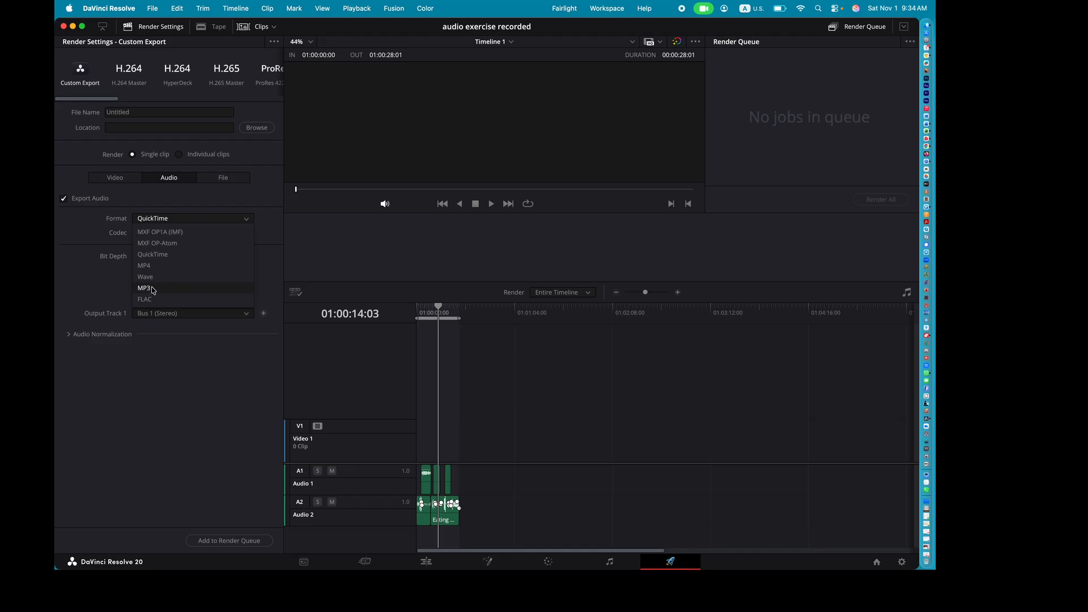
left_click(153, 290)
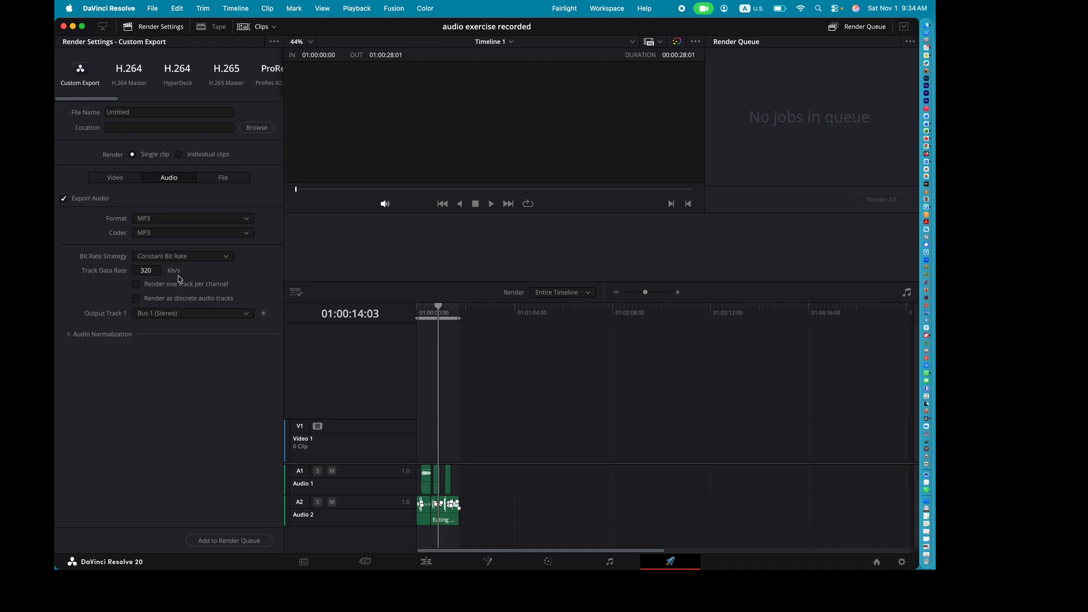
left_click(227, 258)
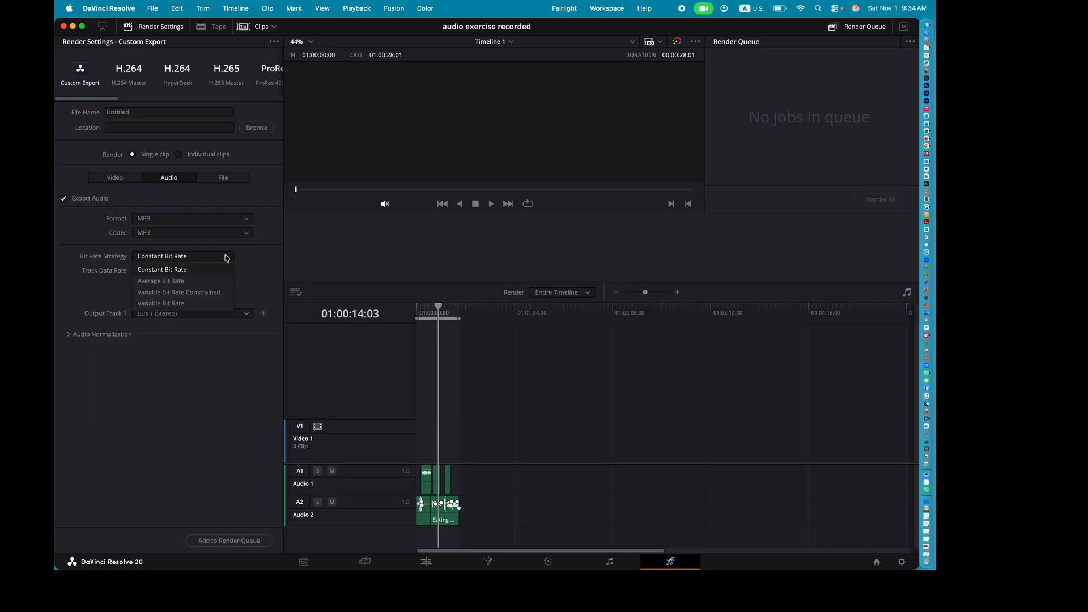
left_click(227, 258)
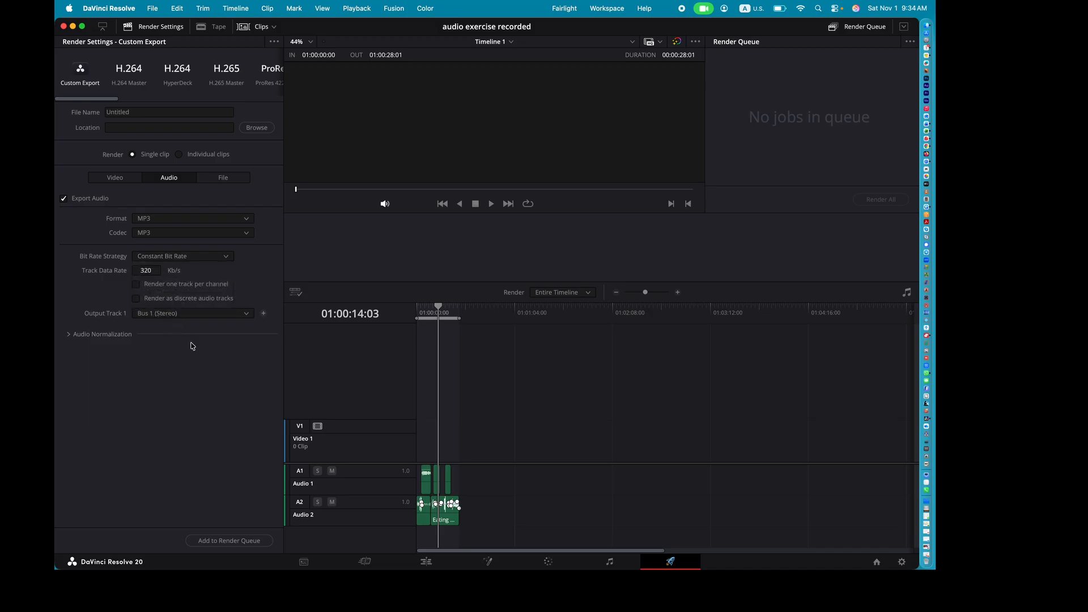
left_click(220, 541)
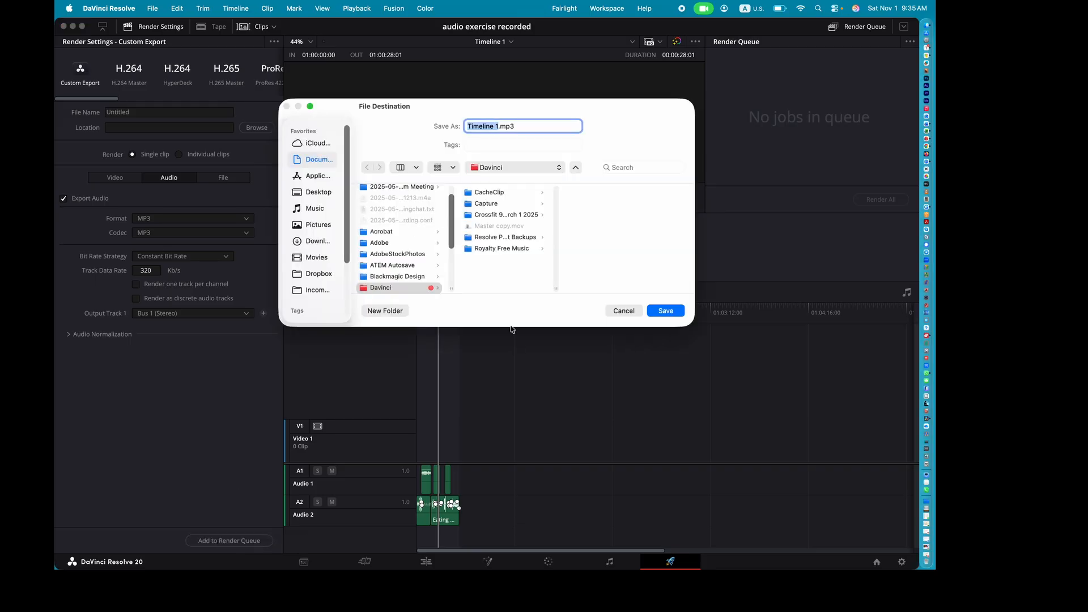
left_click(617, 311)
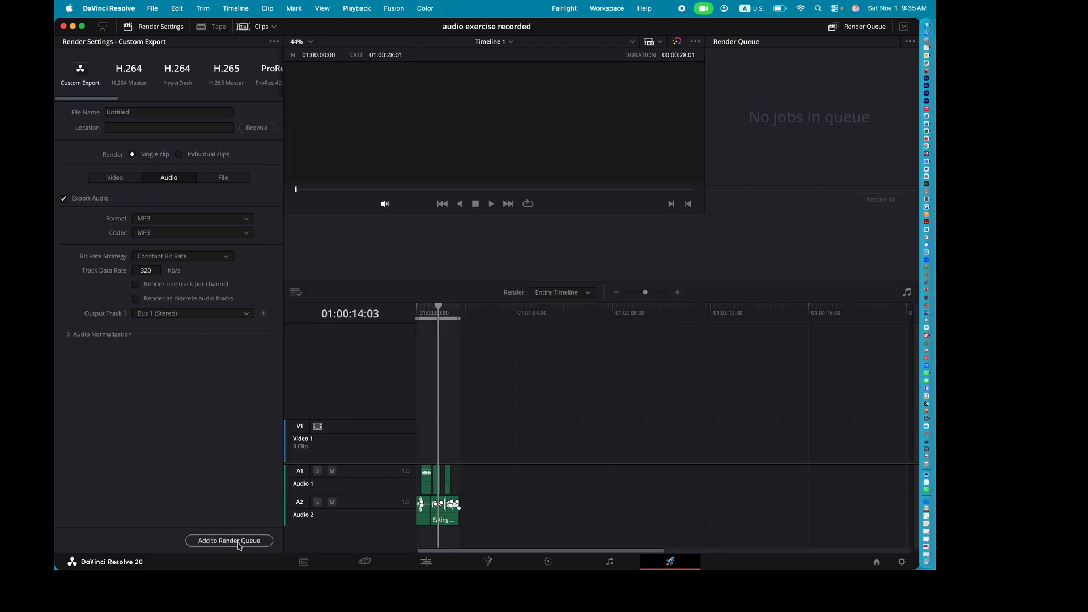
left_click(239, 544)
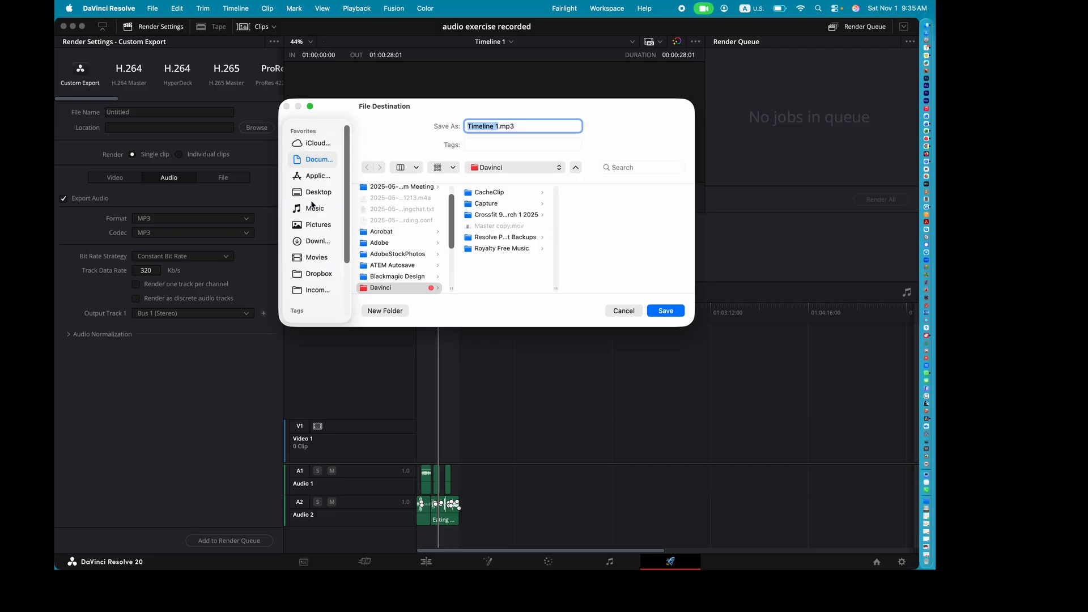
left_click(619, 313)
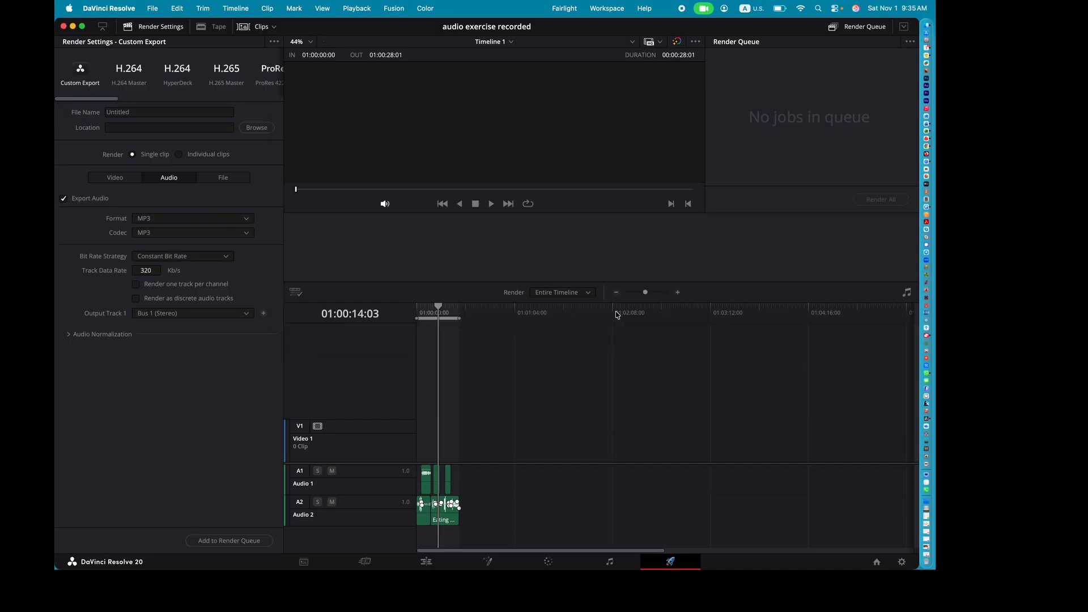
Step: Name the render file Audio report 1 and browse iCloud Drive's Teaching folder to the JSC 226 Lectures folder
left_click(146, 109)
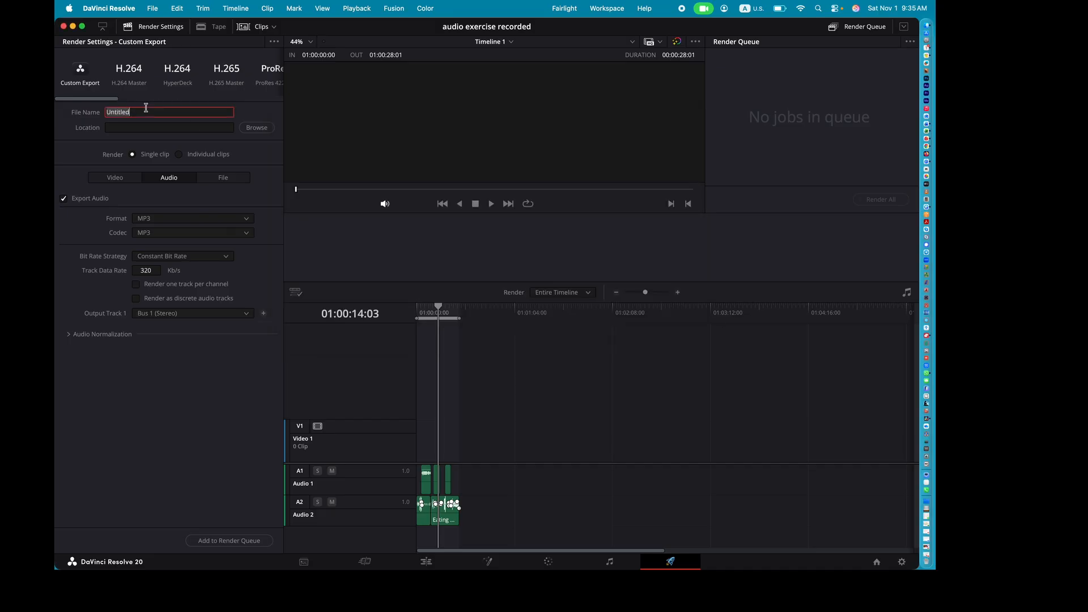
type("Audio report 1")
left_click(250, 129)
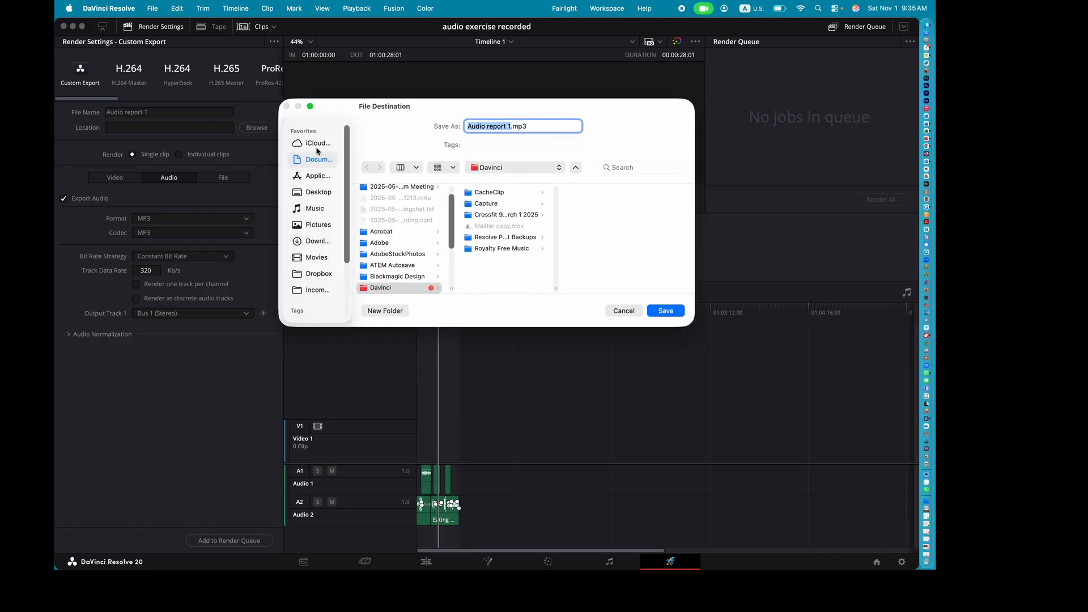
left_click(317, 145)
left_click(395, 194)
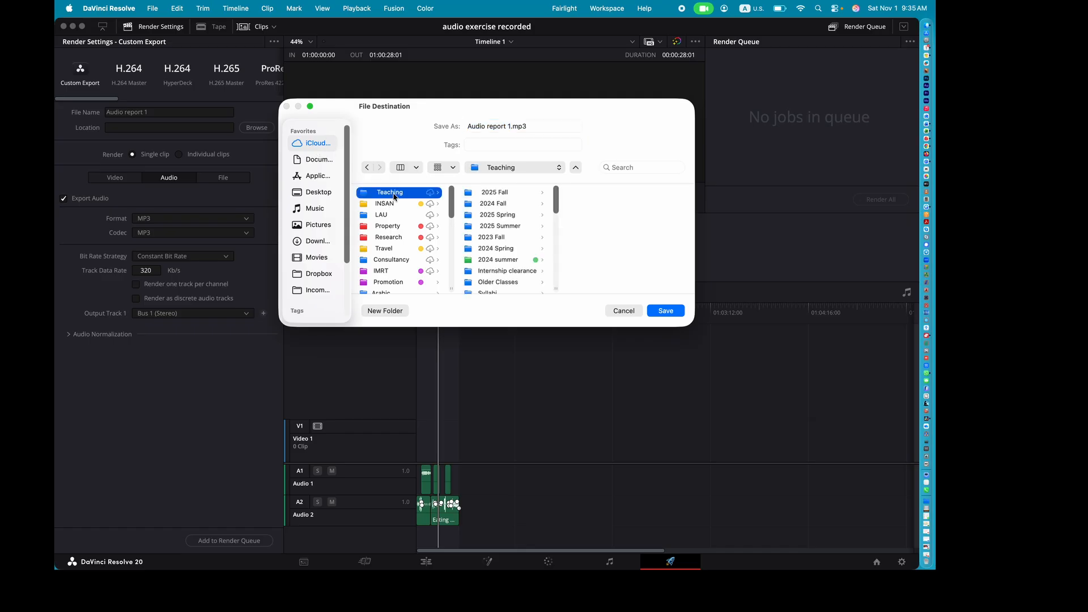
key("Right")
key("Right")
key("Right")
key("Right")
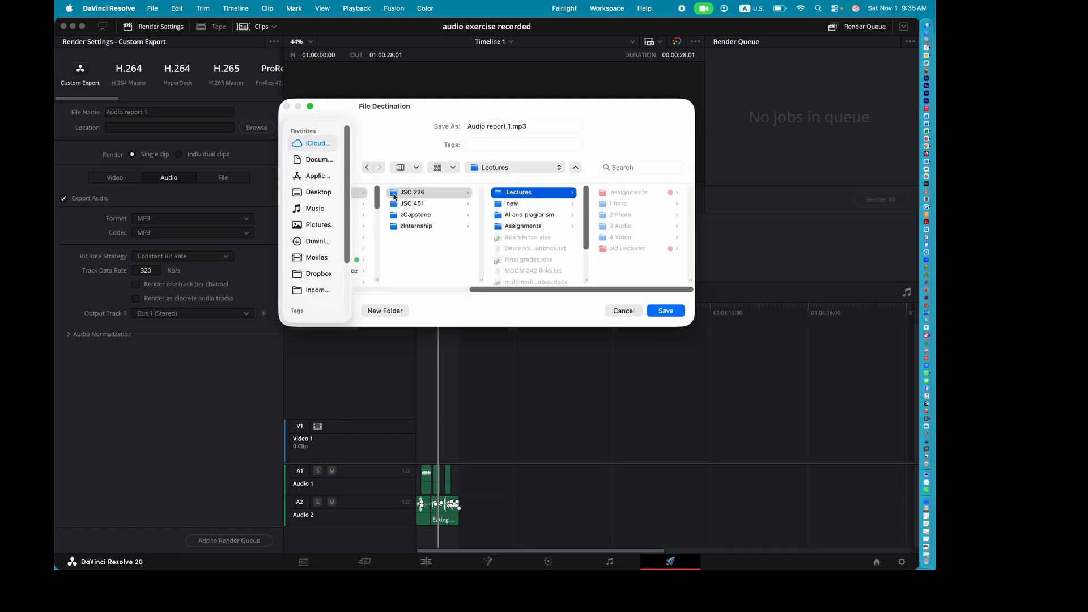
Step: Set the render location to the Audio files folder in the Davinci audio editing exercise, under 3 Audio and z Audition Exercise
key("Down")
key("Down")
key("Down")
key("Right")
key("Down")
key("Down")
key("Down")
key("Down")
key("Down")
key("Down")
key("Down")
key("Down")
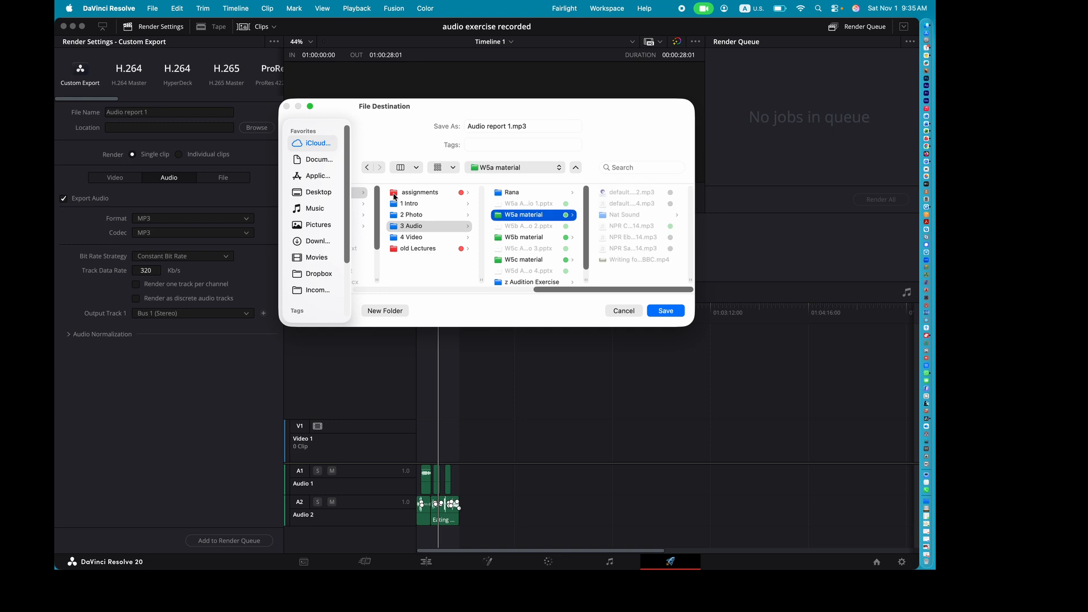
key("Right")
key("Down")
key("Down")
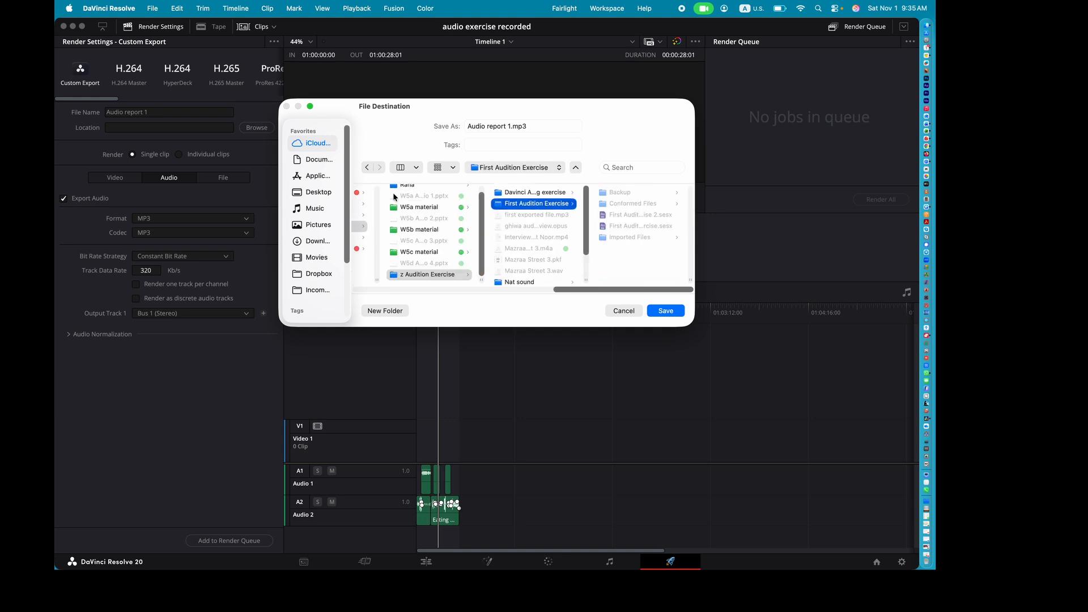
key("Up")
key("Up")
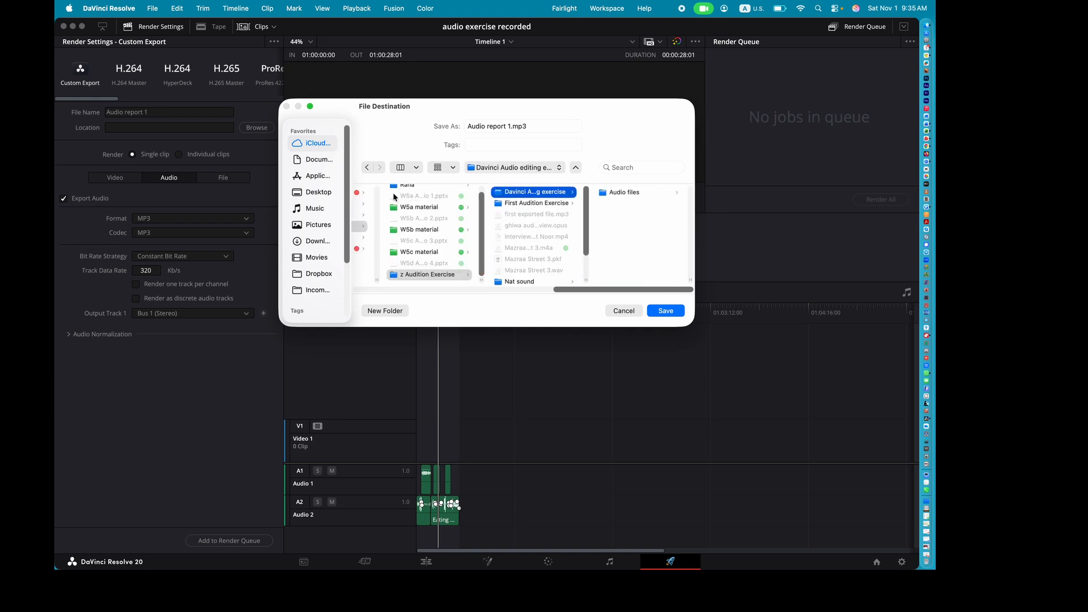
key("Right")
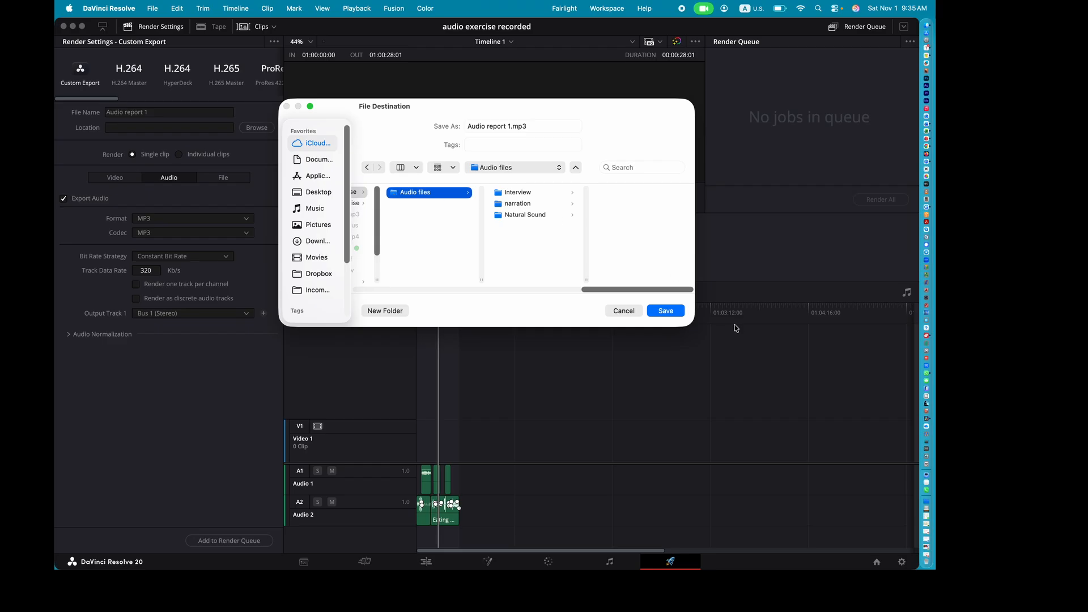
left_click(677, 314)
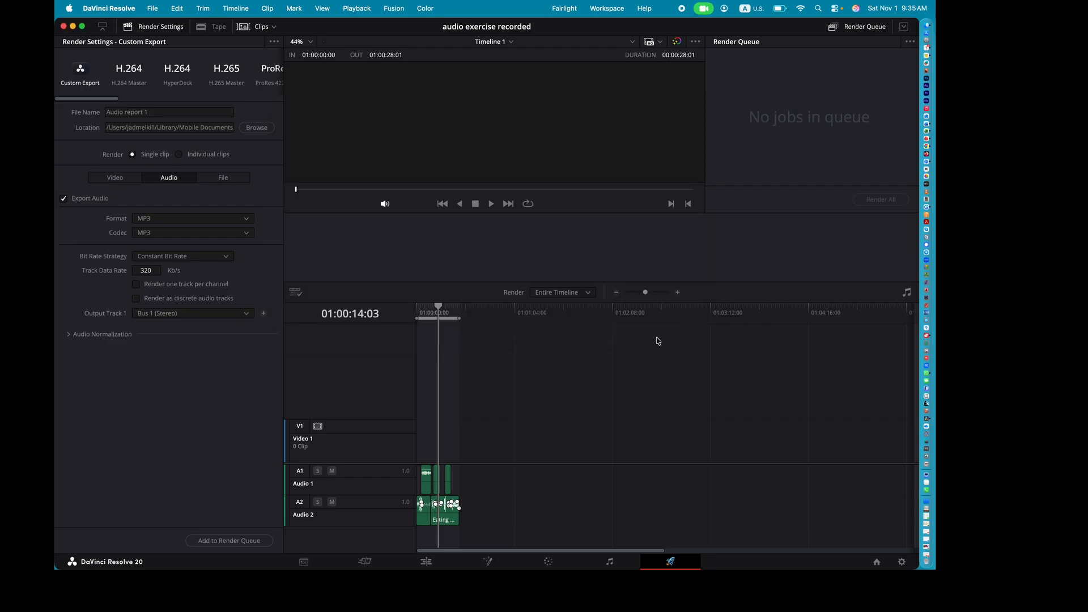
Step: Add the MP3 export to the render queue and render all jobs
left_click(223, 541)
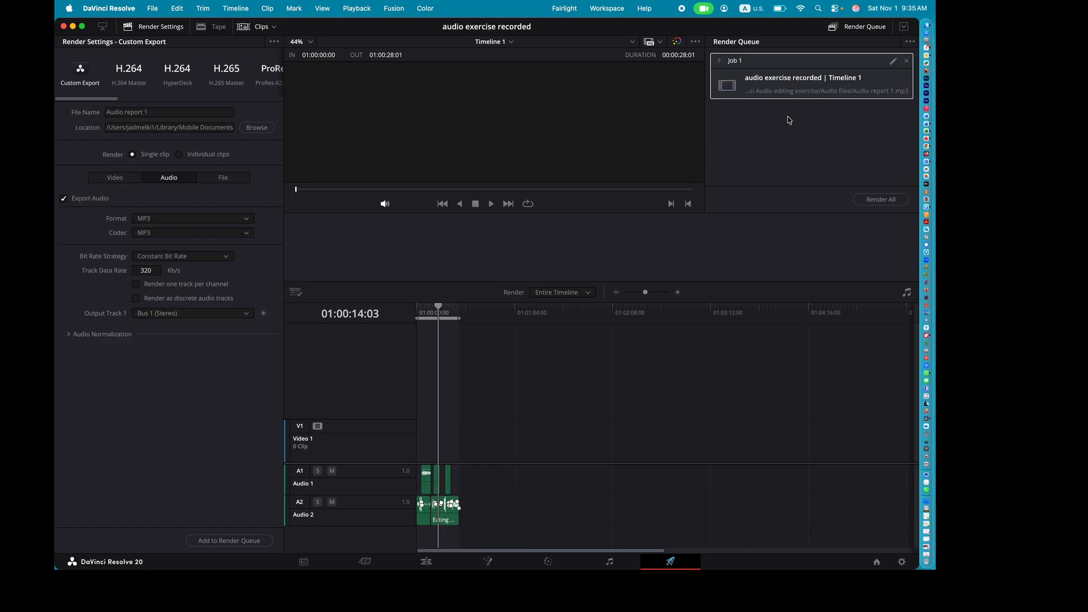
left_click(877, 201)
Step: Switch to Finder, locate Audio report 1.mp3 in the Audio files folder and play it in a preview
left_click(922, 26)
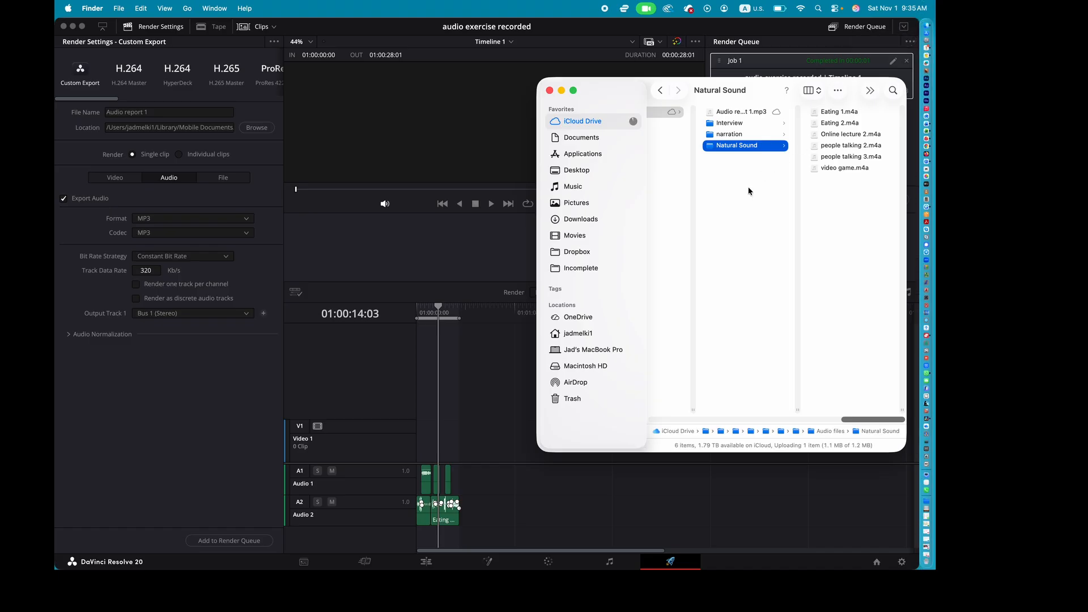
scroll(740, 193, "left", 3)
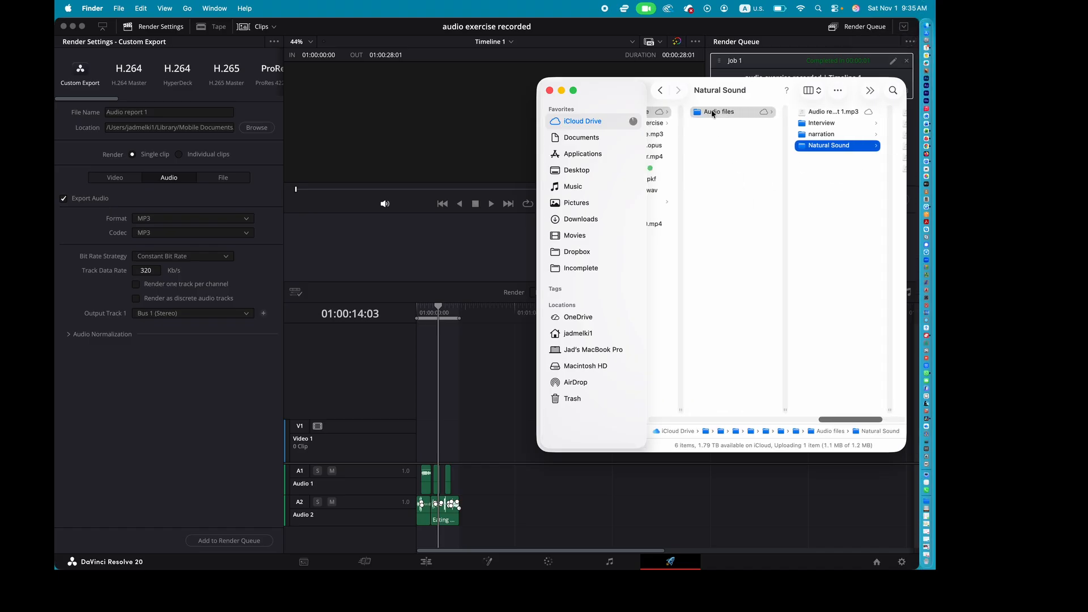
left_click(827, 113)
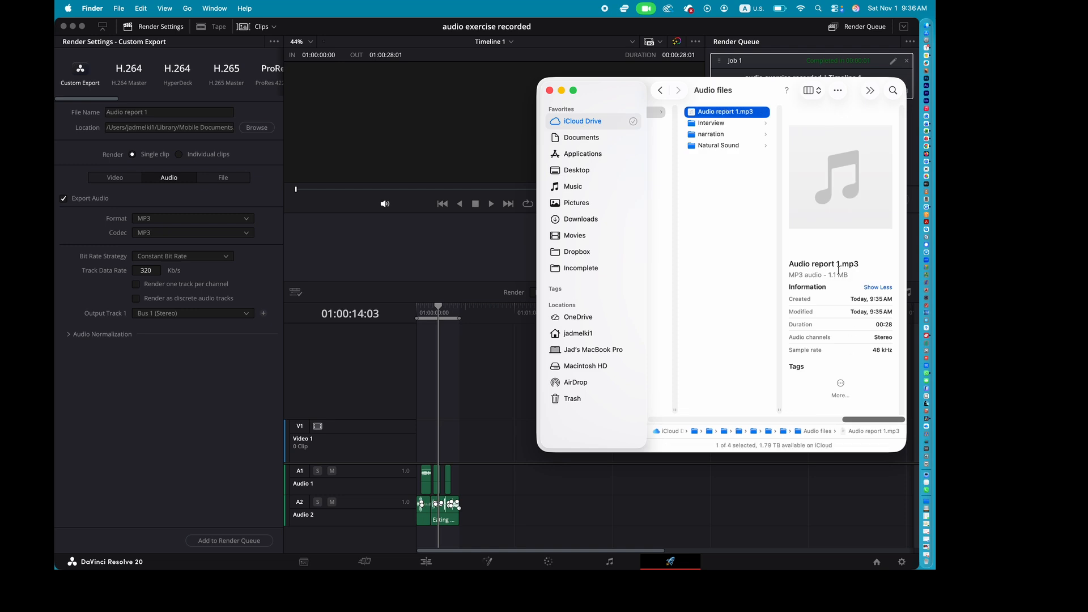
key("space")
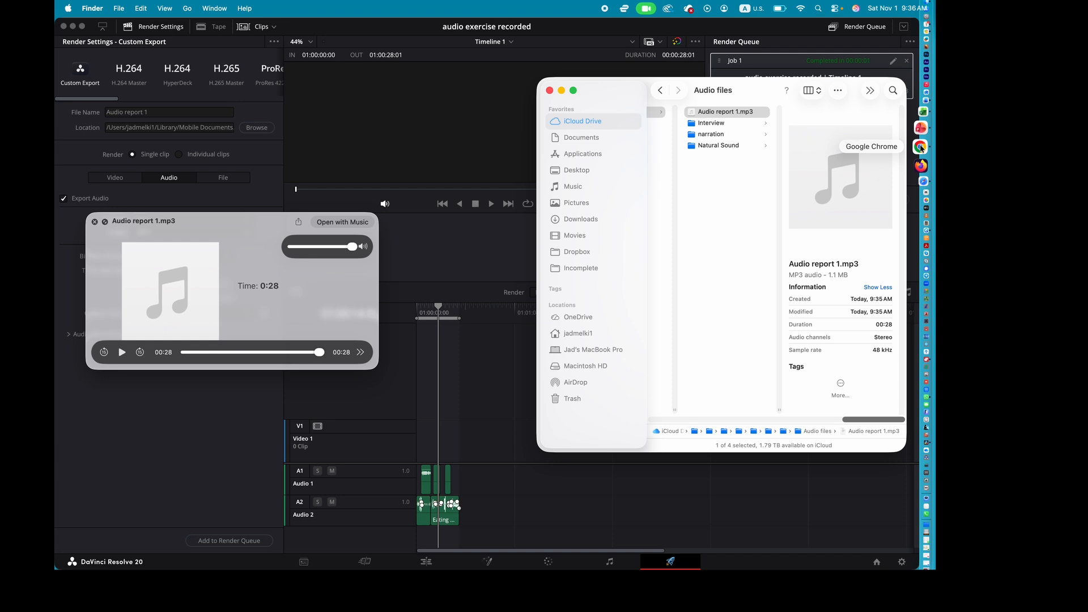
Step: Switch to Chrome, open SoundCloud in a new tab and go to its upload page
left_click(920, 146)
left_click(714, 28)
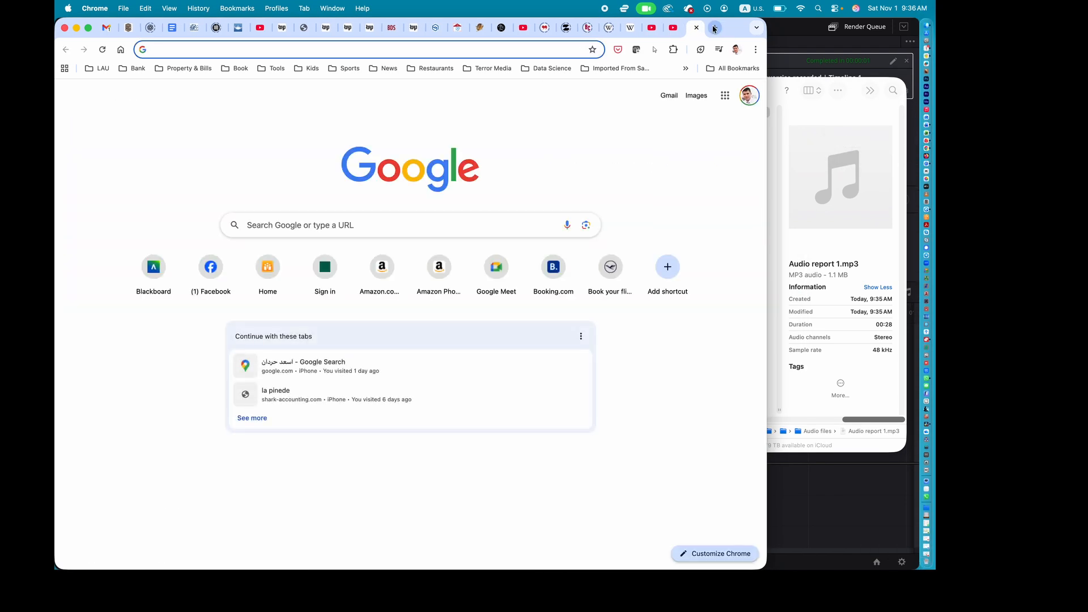
type("soun")
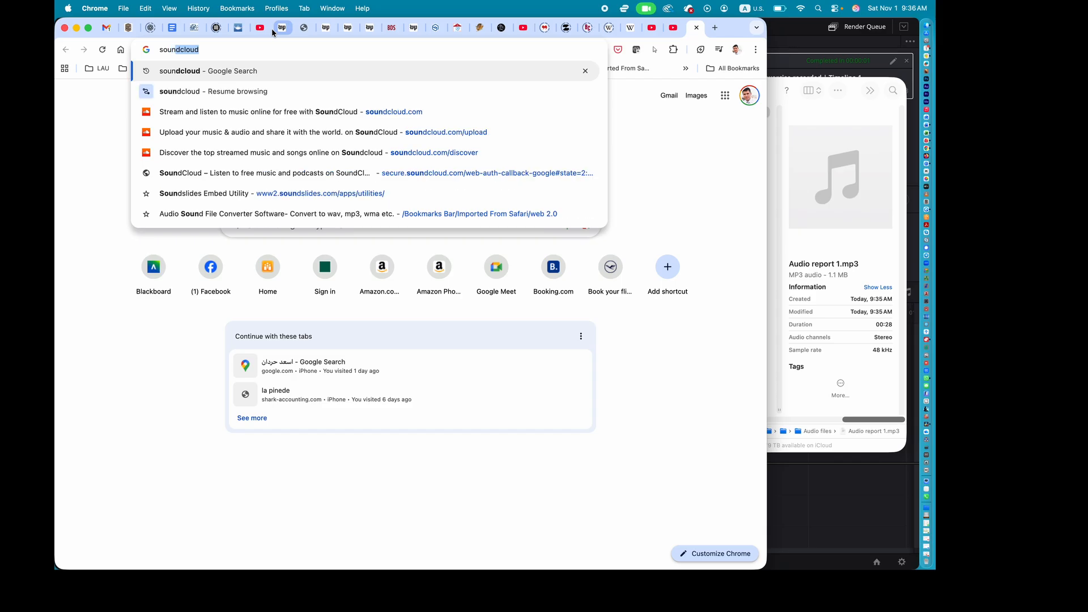
key("Return")
left_click(188, 194)
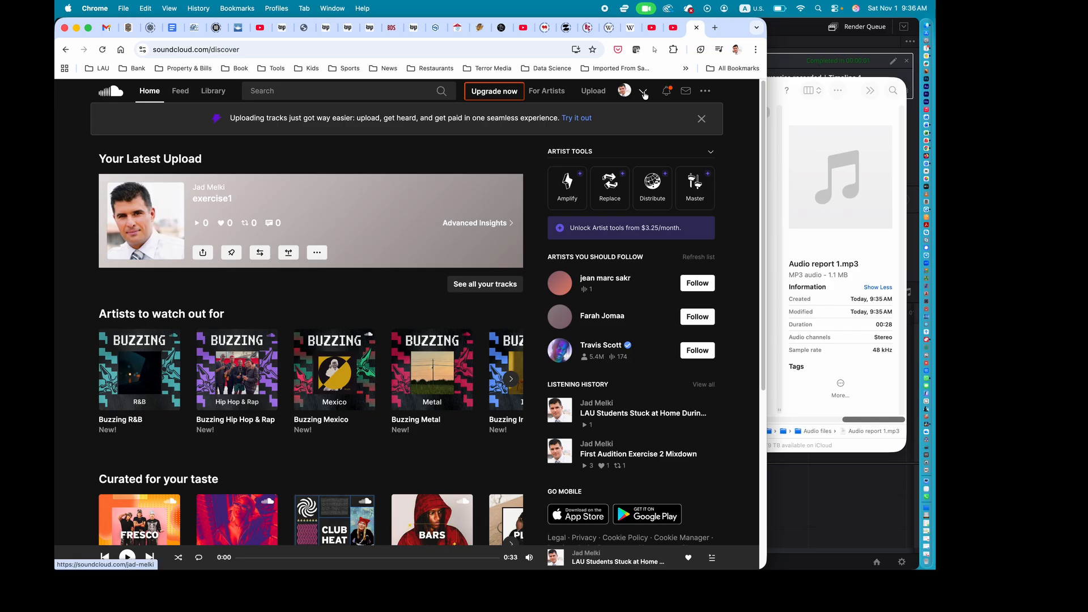
left_click(591, 91)
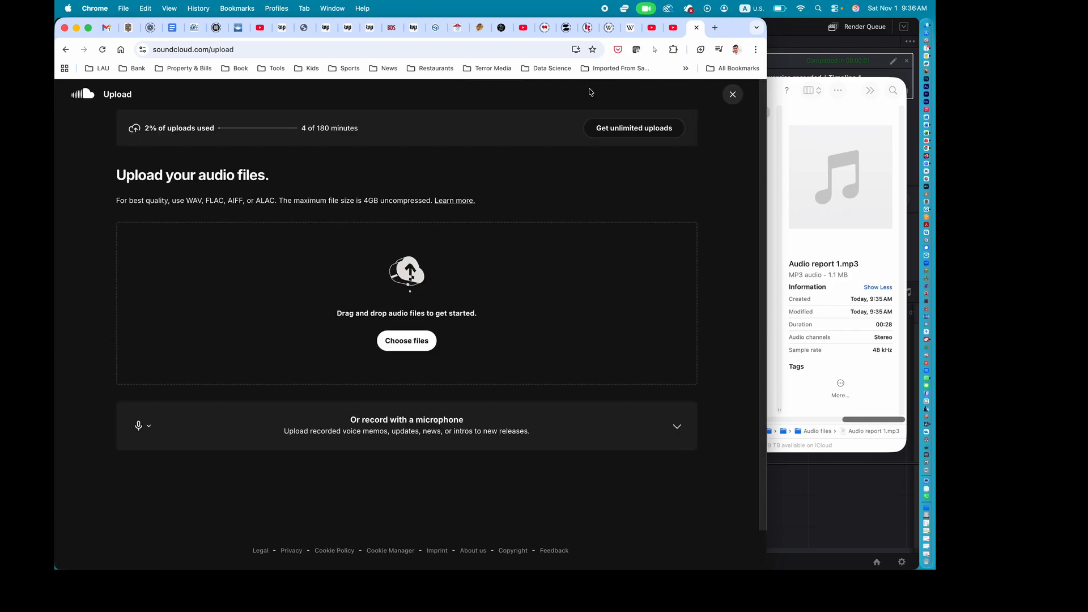
Step: Close the audio preview and add Audio report 1.mp3 from Finder to the SoundCloud upload area
left_click(776, 85)
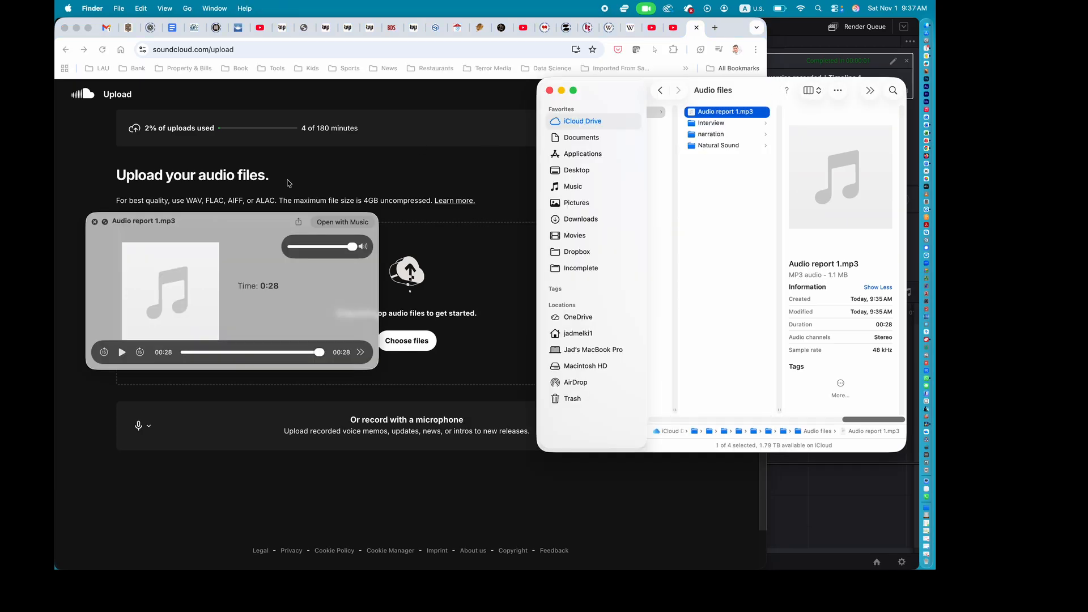
left_click(94, 224)
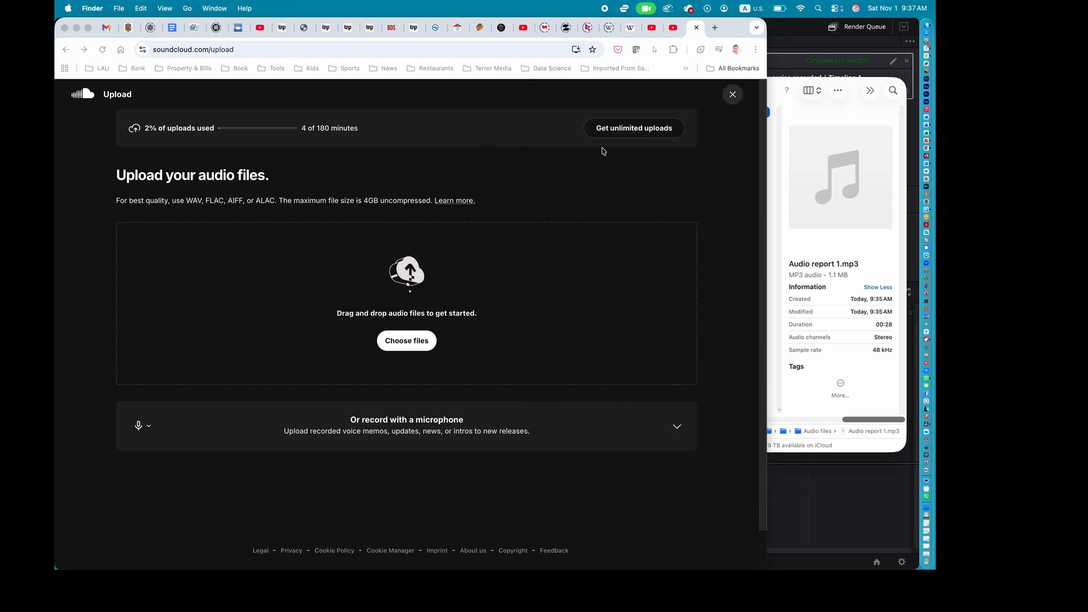
left_click(833, 85)
left_click(835, 88)
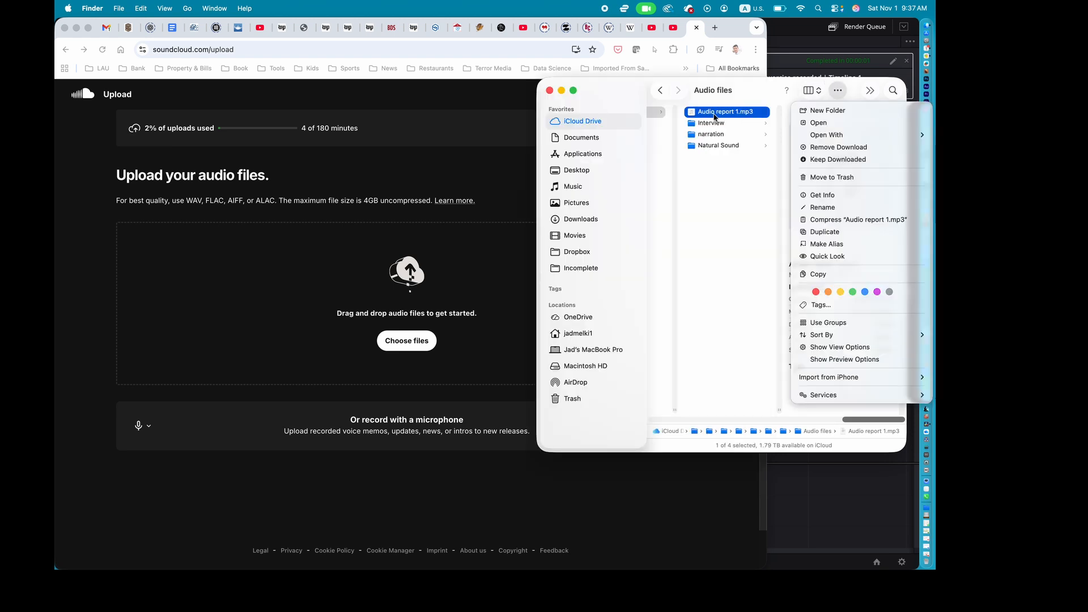
left_click(712, 114)
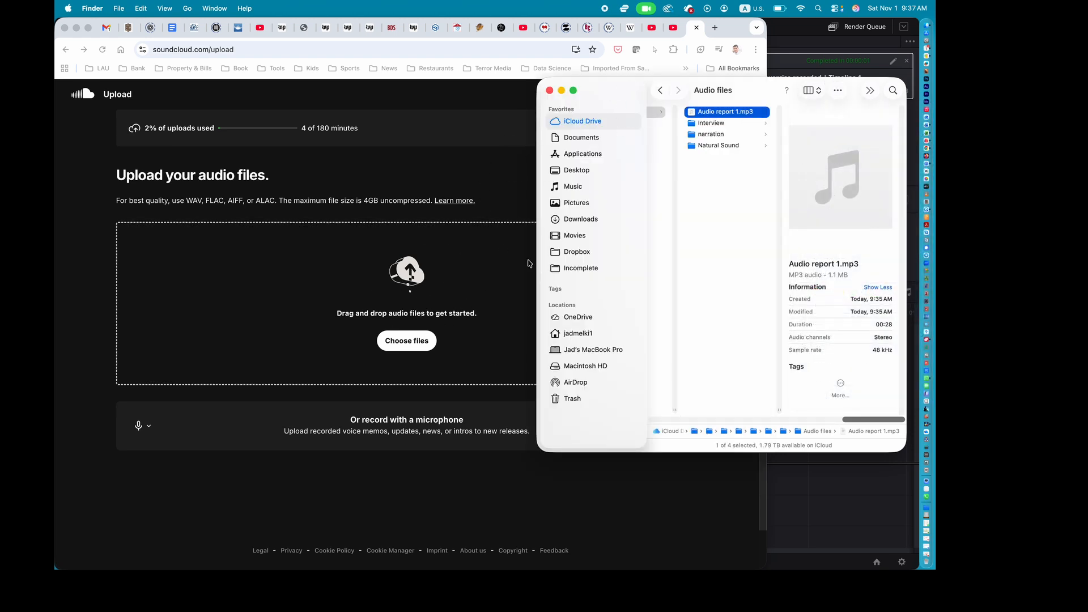
left_click_drag(692, 112, 396, 303)
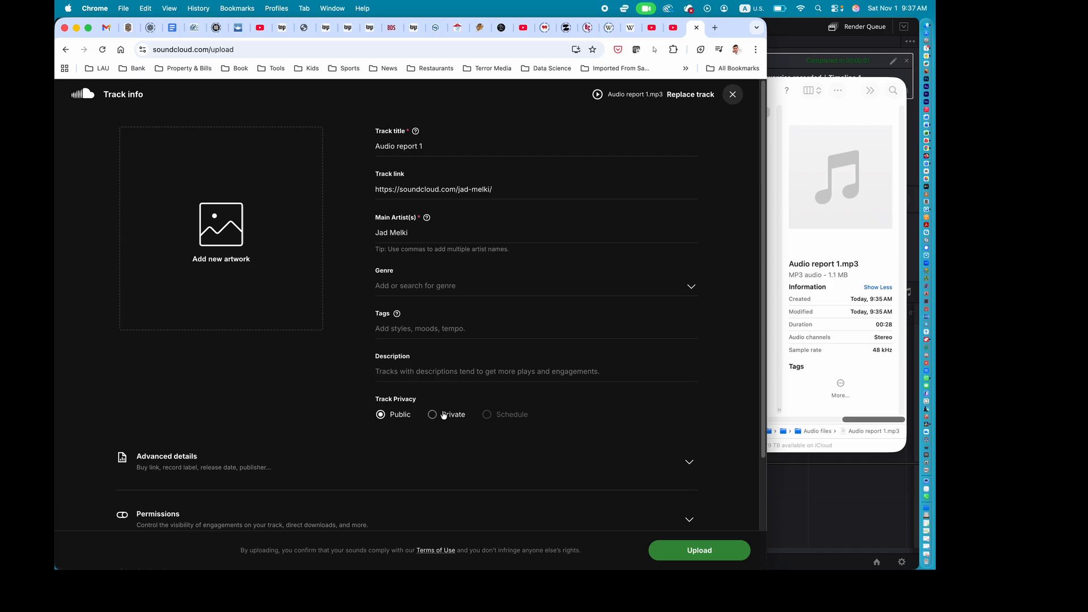
Step: Upload Audio report 1 as a public track, open its track page and play it
left_click(700, 549)
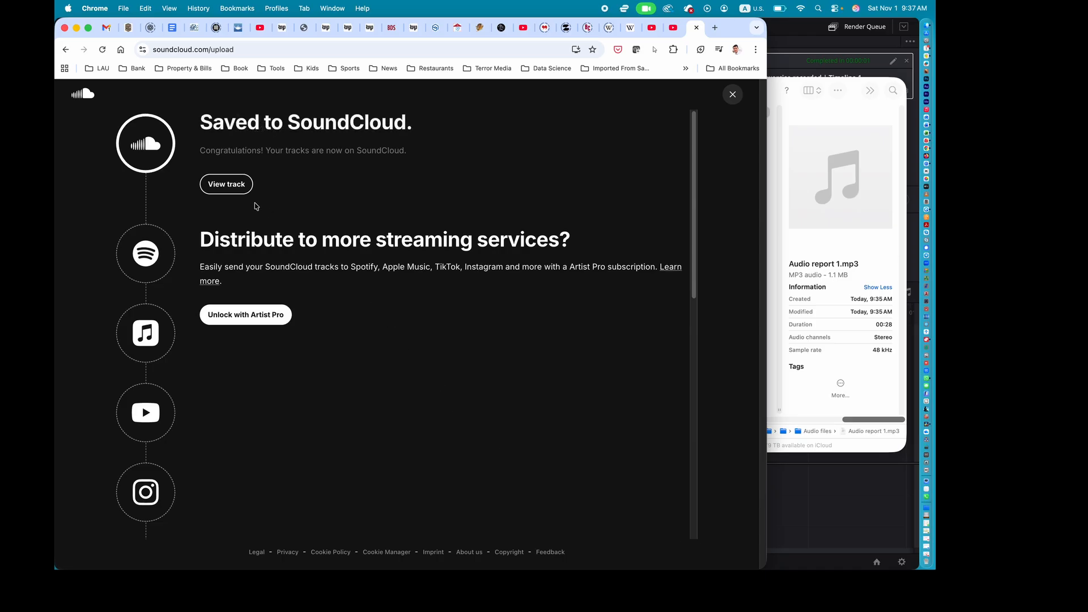
left_click(228, 186)
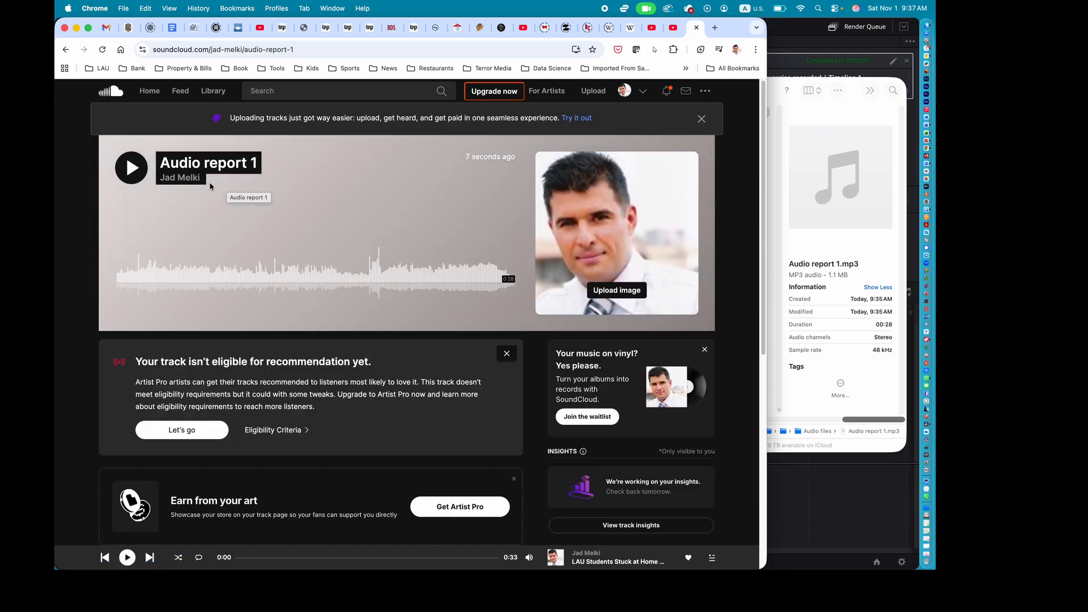
left_click(130, 171)
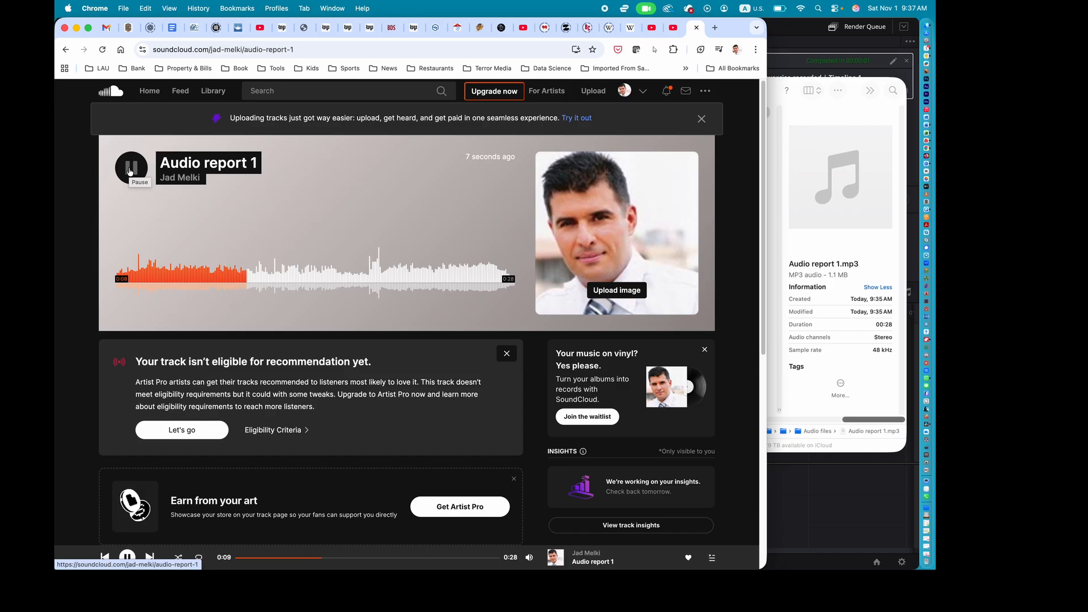
Step: Pause Audio report 1 on its SoundCloud track page and open the track's sharing options
left_click(129, 171)
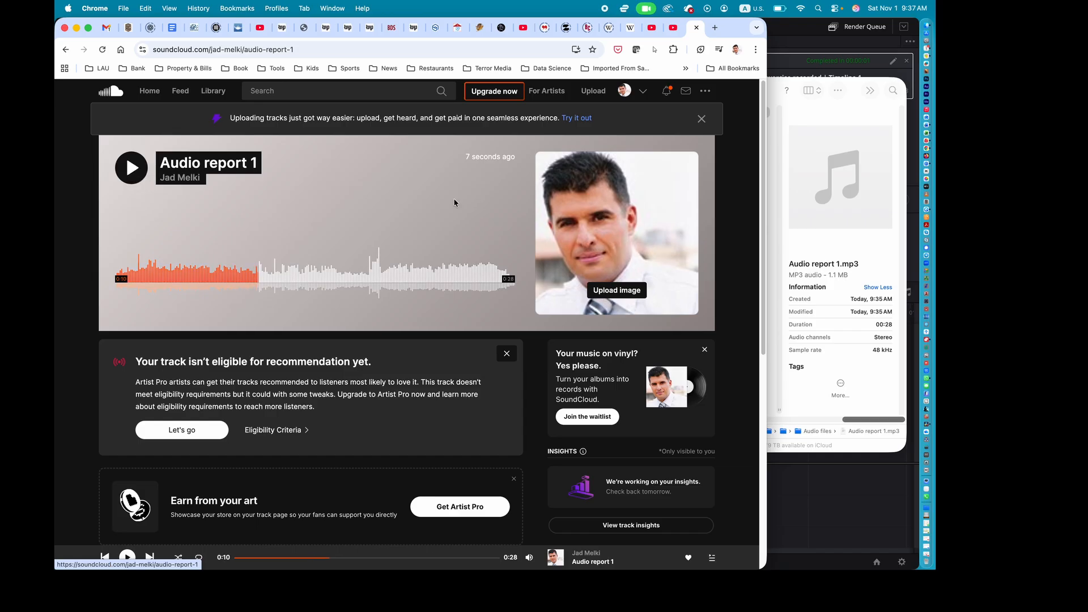
scroll(454, 201, "down", 6)
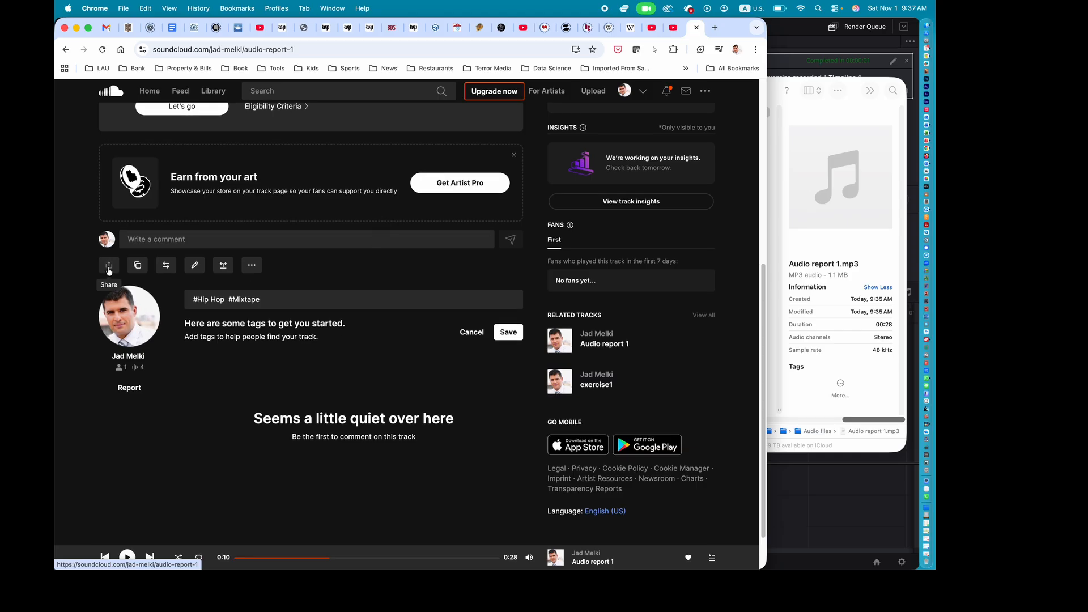
scroll(110, 270, "up", 5)
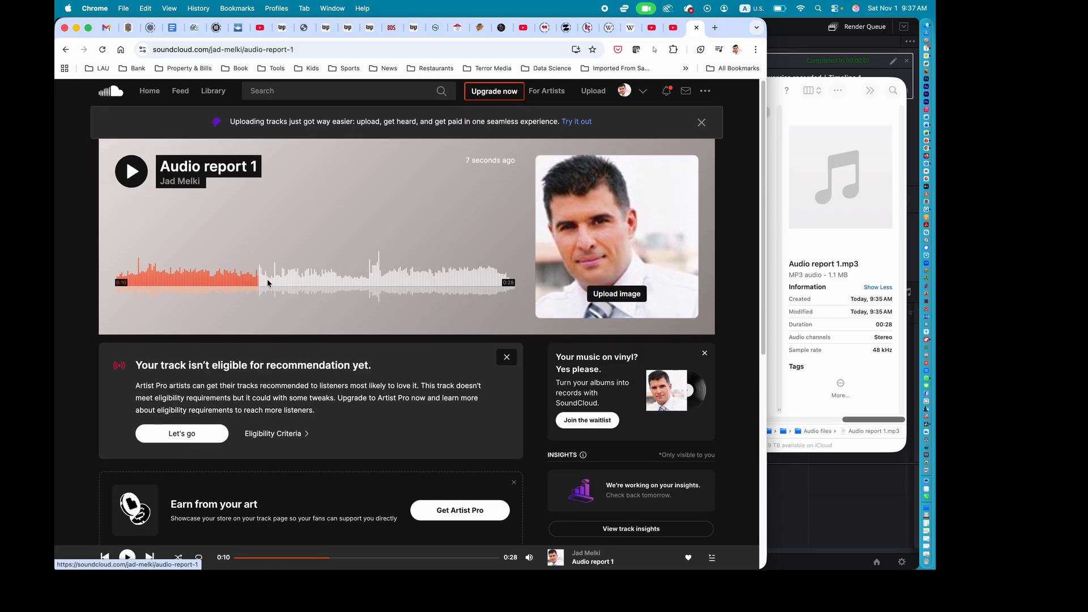
scroll(200, 208, "down", 4)
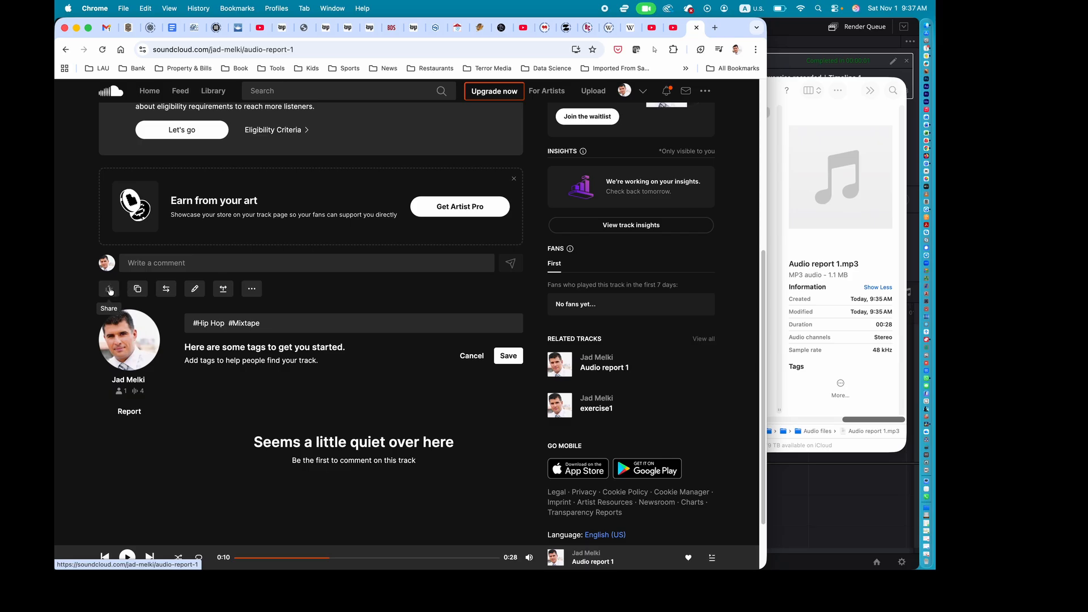
left_click(109, 289)
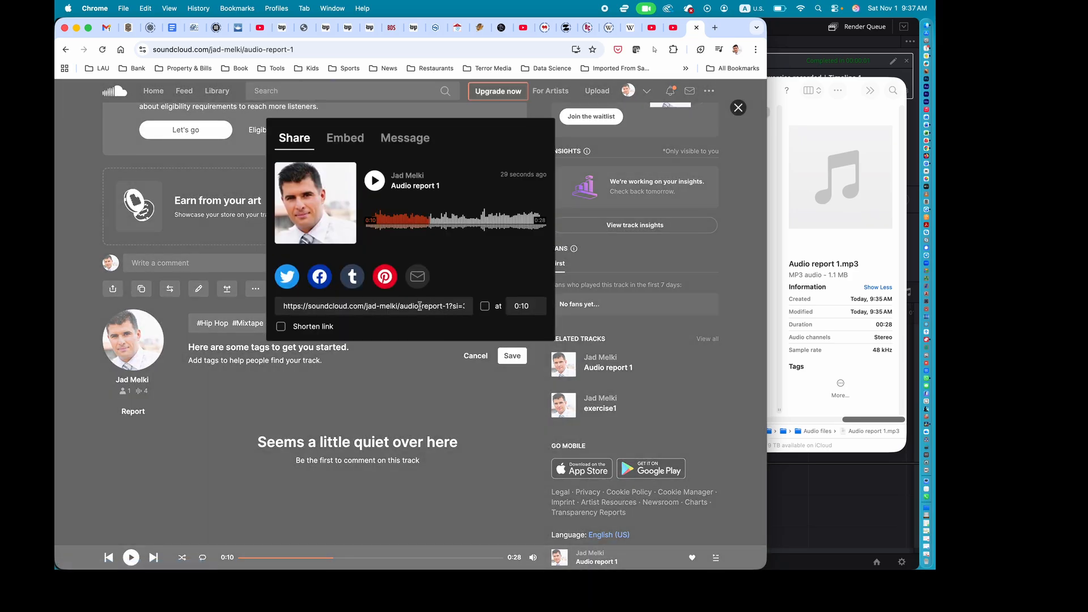
Step: Shorten the share link of Audio report 1 and copy the shortened link
left_click(419, 306)
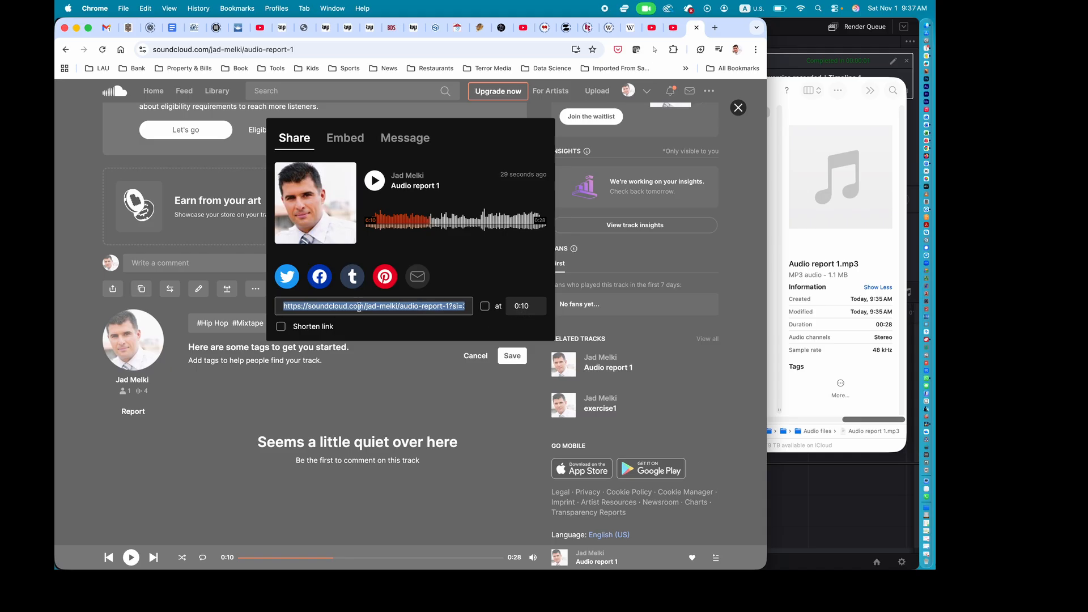
left_click(280, 326)
left_click(381, 306)
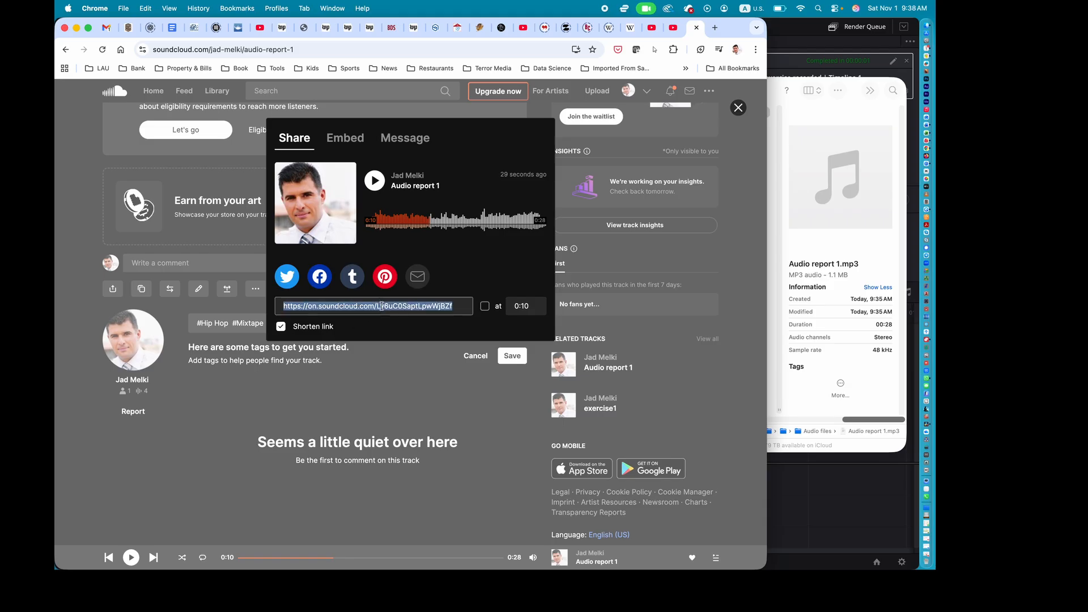
right_click(381, 306)
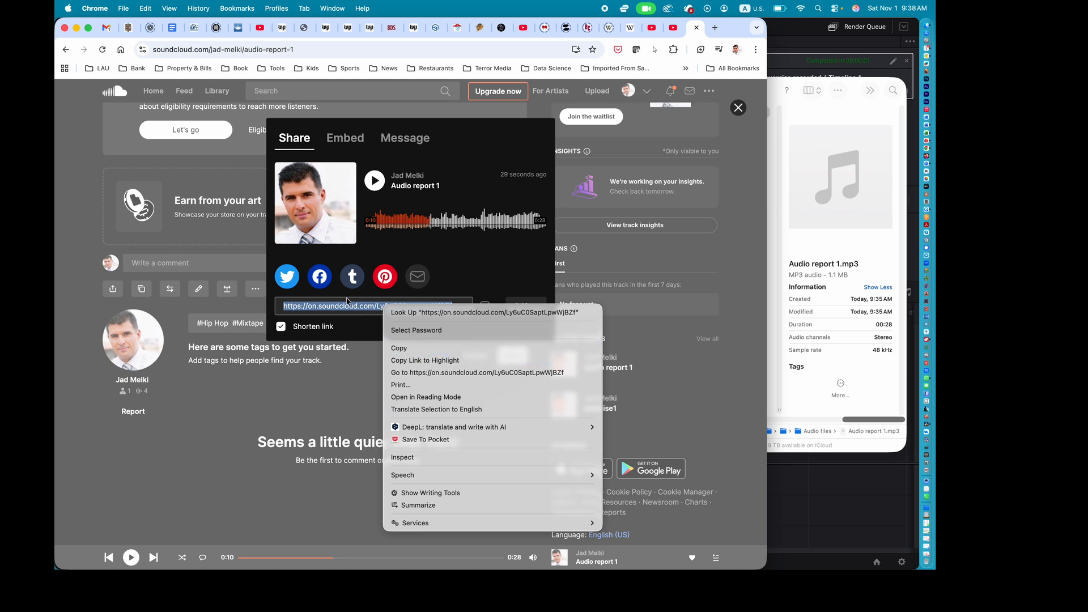
left_click(346, 305)
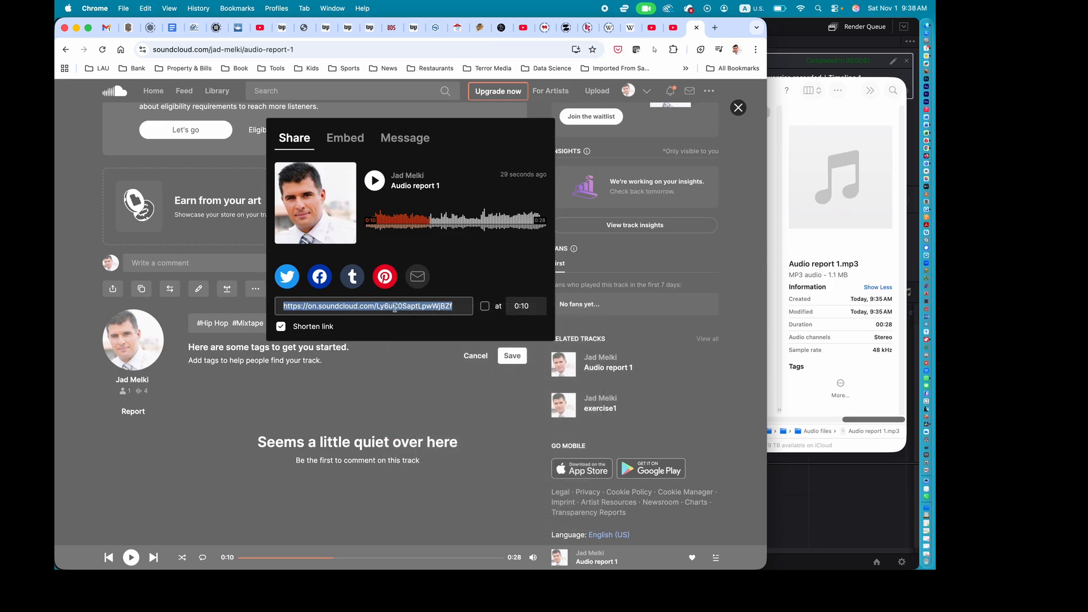
Step: Open Medium in a new browser tab and start writing a new story
left_click(715, 27)
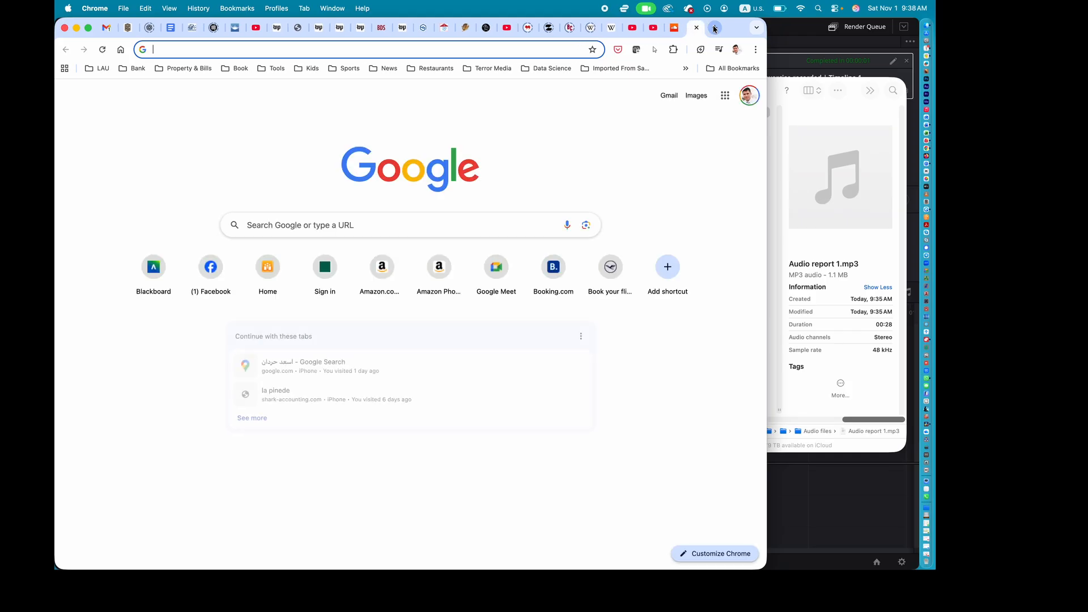
type("medium")
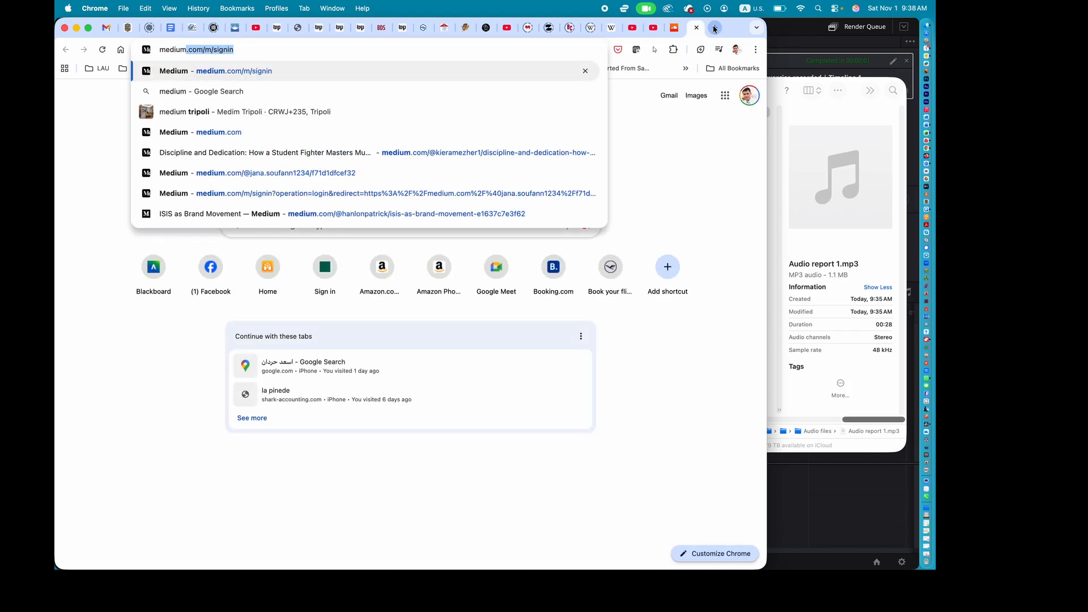
key("Return")
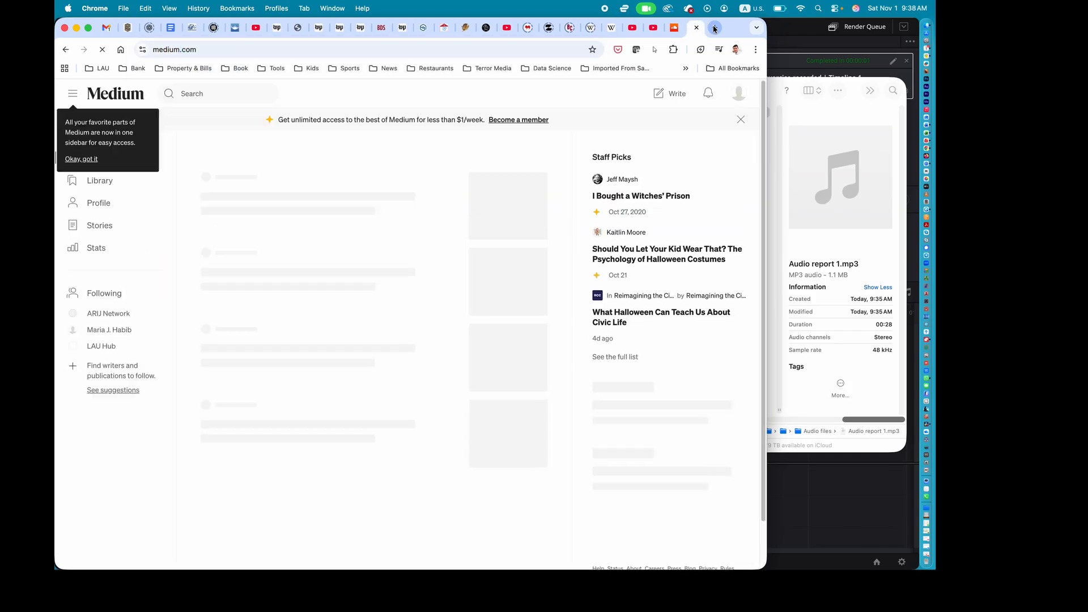
left_click(679, 95)
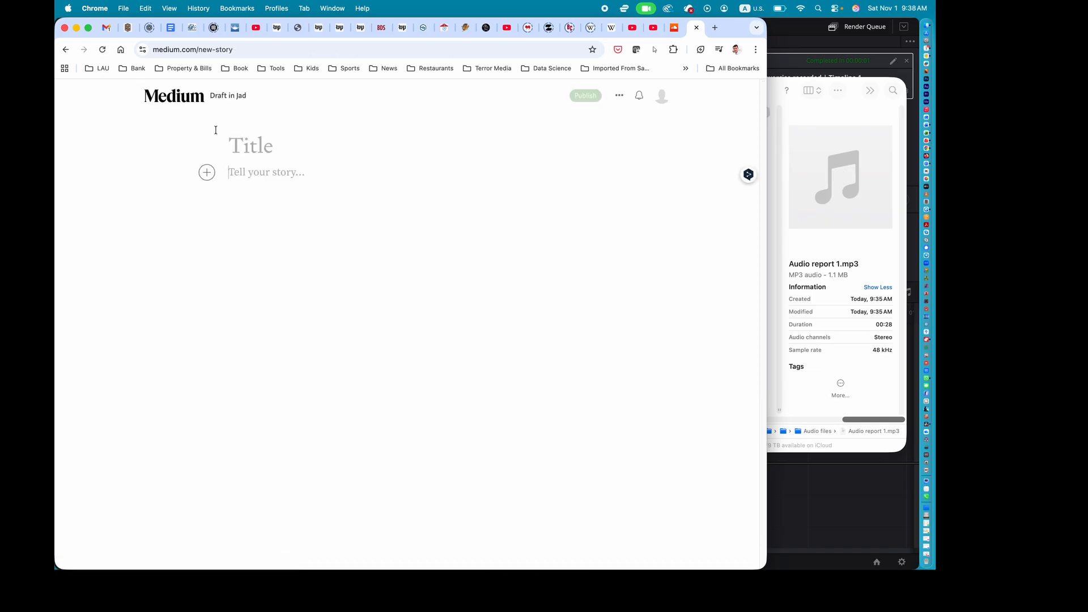
Step: Title the story "headline" and add the lines "sub" and "text" as separate paragraphs below it
left_click(215, 130)
type("headline")
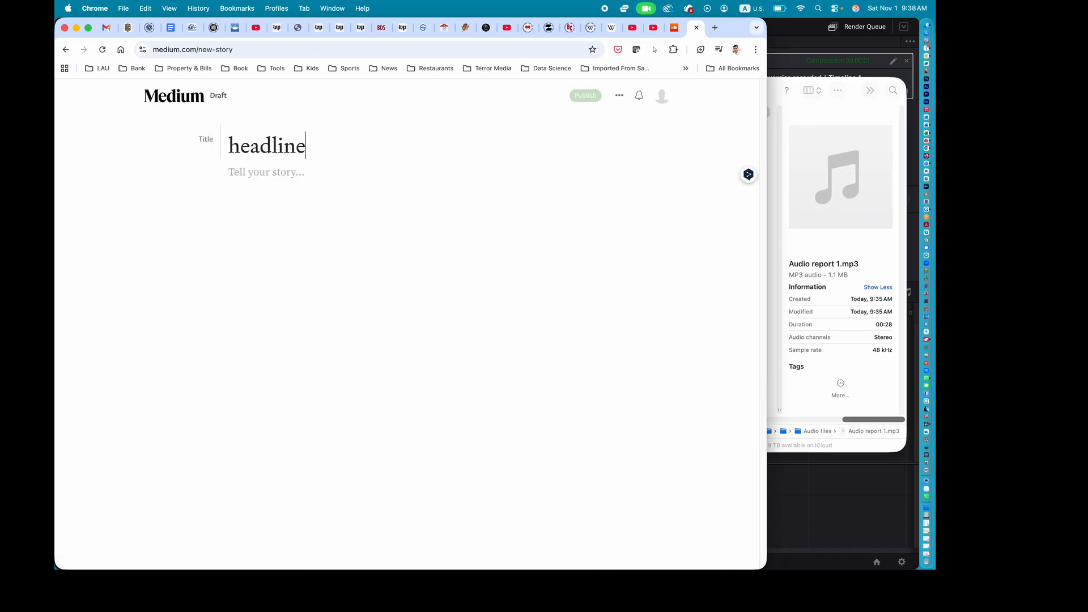
key("Return")
type("sub")
key("super+l")
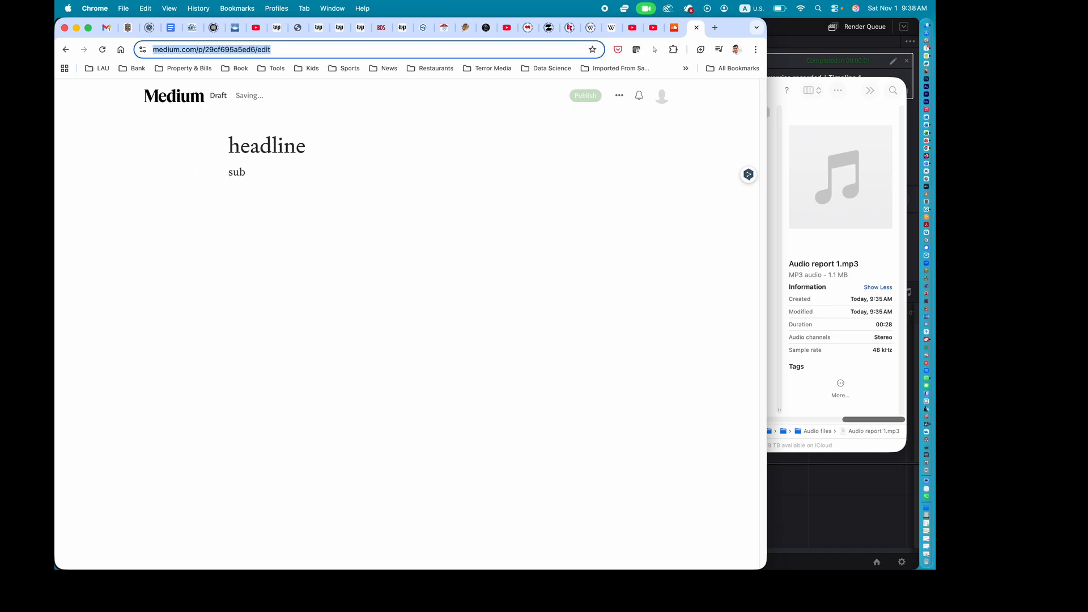
left_click(256, 168)
key("Return")
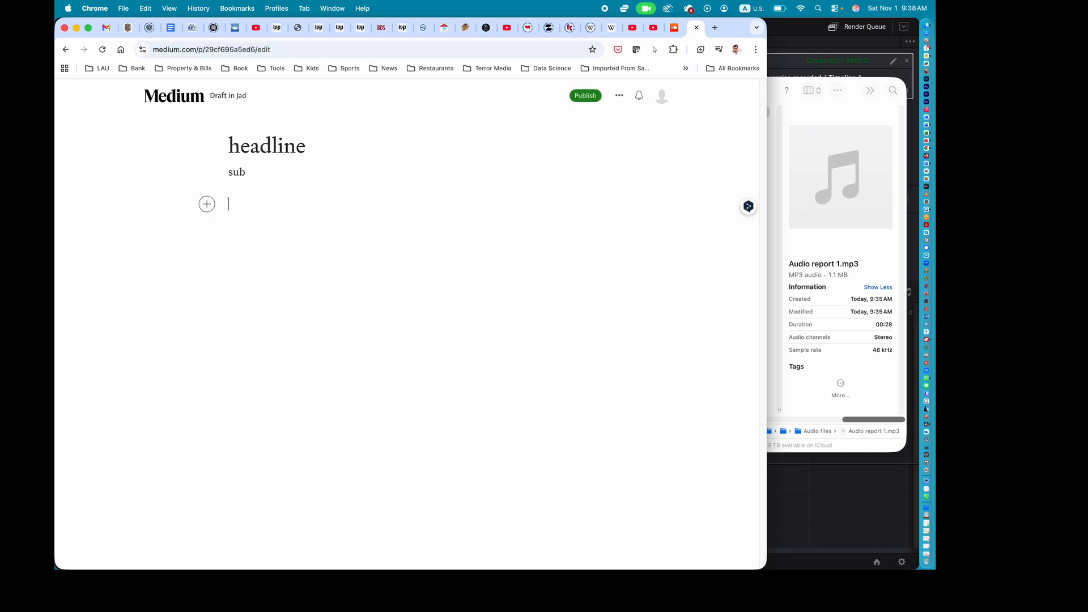
type("texty")
key("BackSpace")
Step: Embed the Audio report 1 player below the story text by pasting its shortened SoundCloud link on its own line
key("Return")
key("Return")
type("https://on.soundcloud.com/Ly6uC0SaptLpwWjBZf")
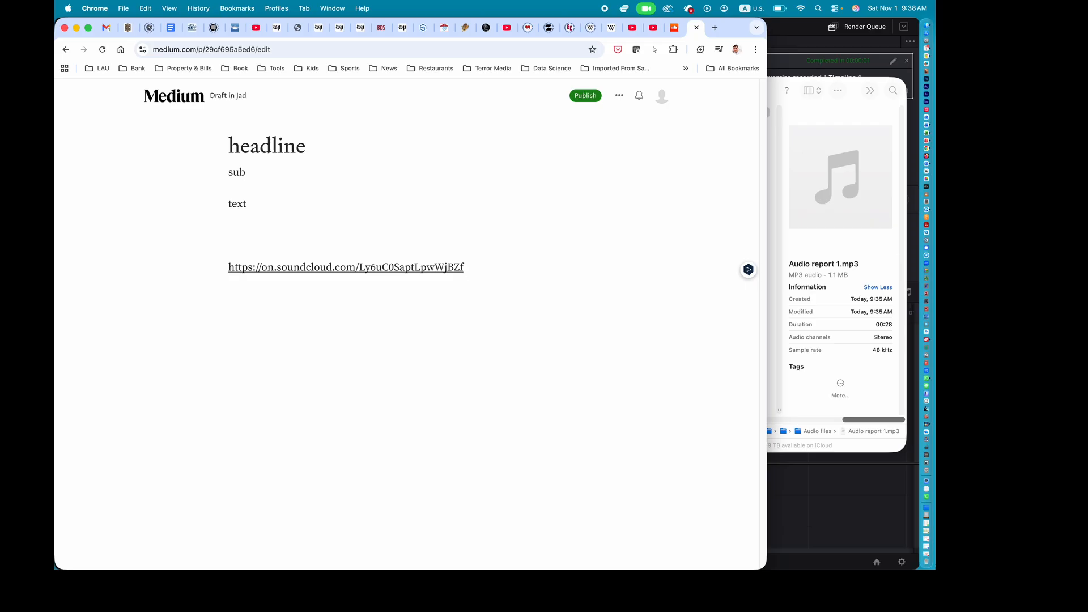
key("Return")
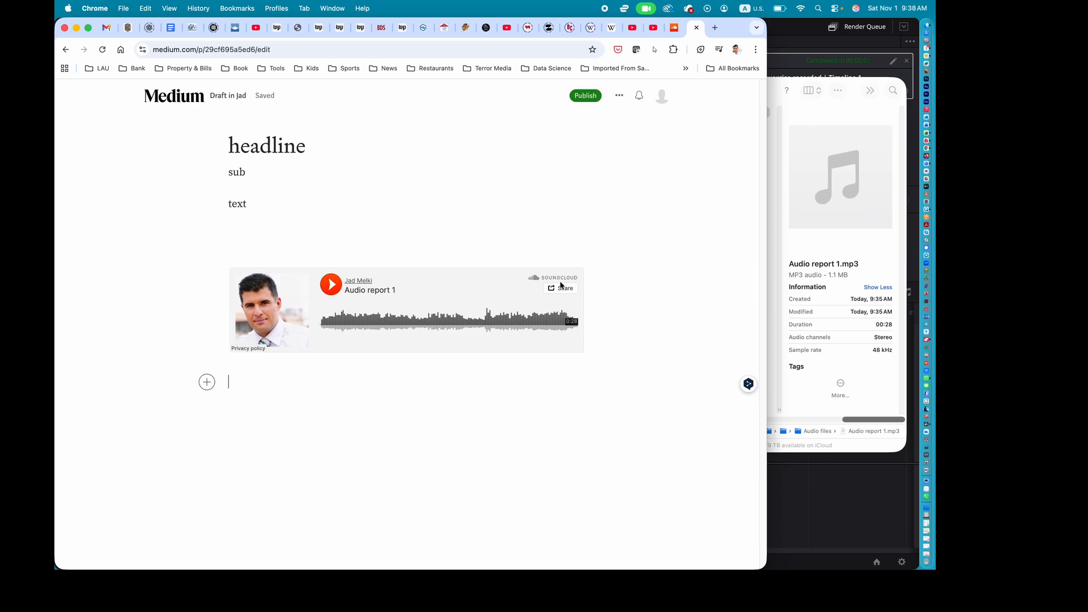
left_click(331, 295)
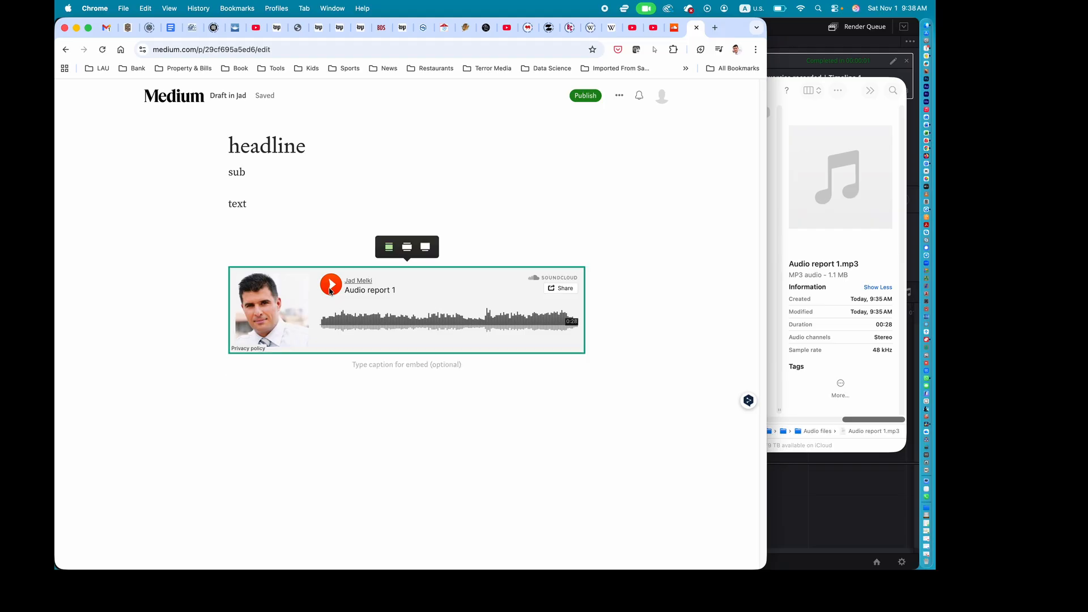
Step: Publish the Medium story immediately without topics and dismiss the sharing prompt
left_click(590, 97)
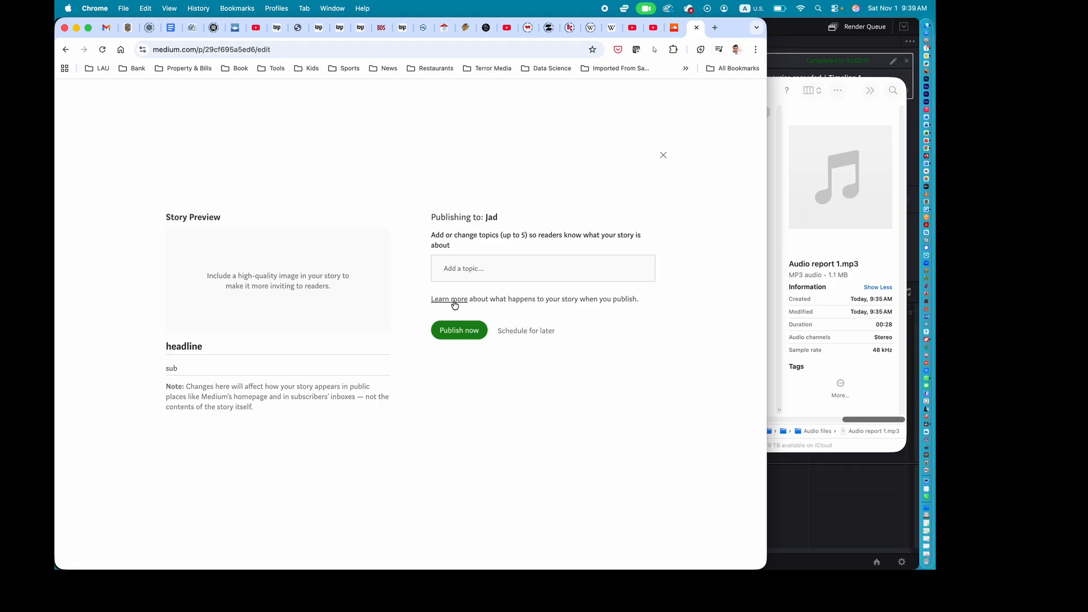
left_click(456, 329)
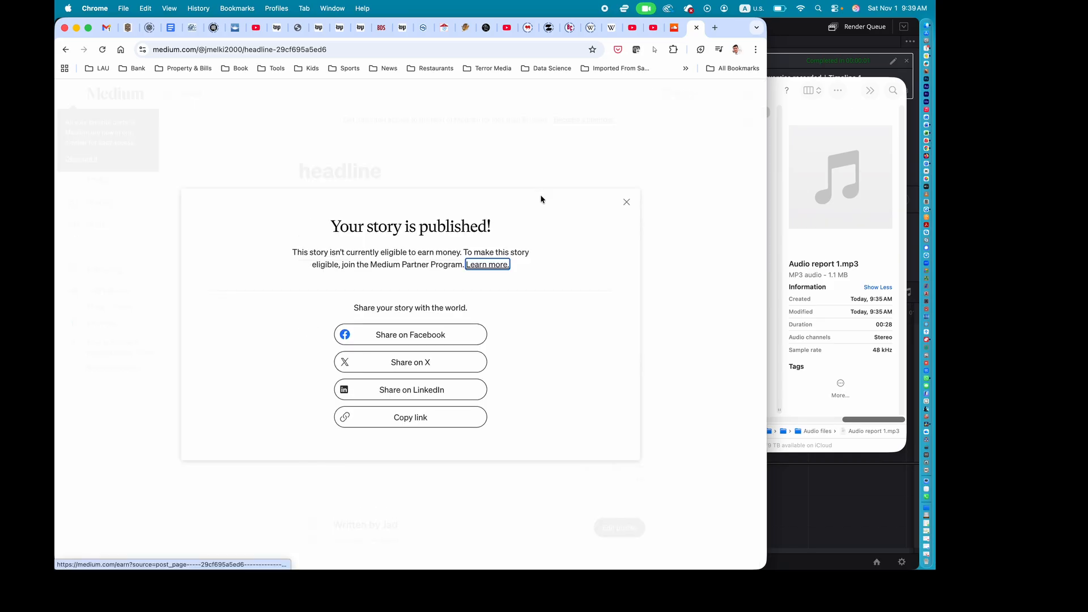
left_click(626, 202)
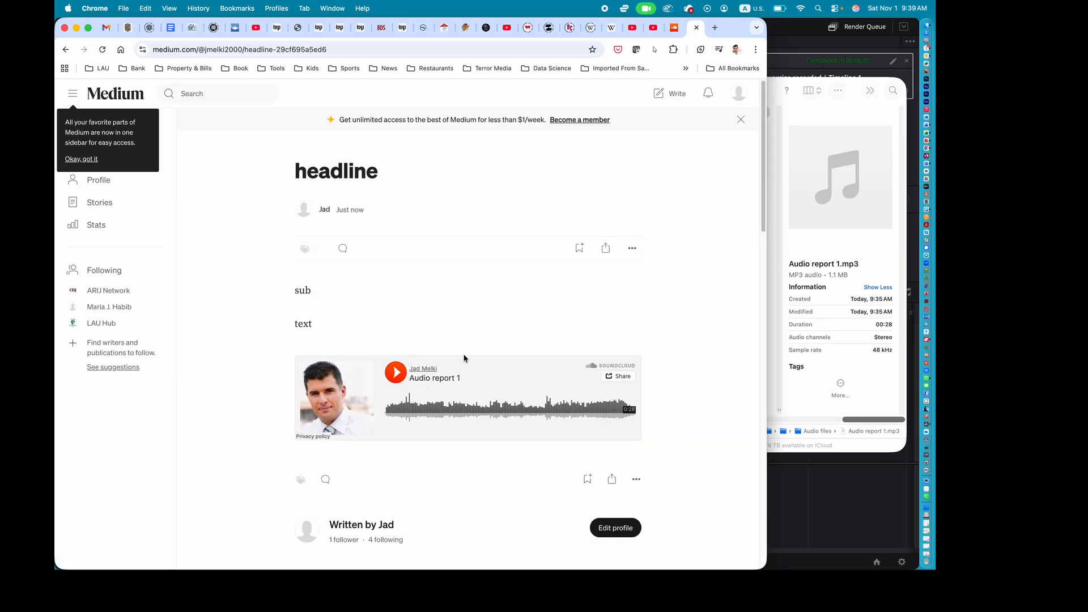
Step: Play the embedded Audio report 1 track in the published story and return to the story's headline
scroll(401, 369, "down", 3)
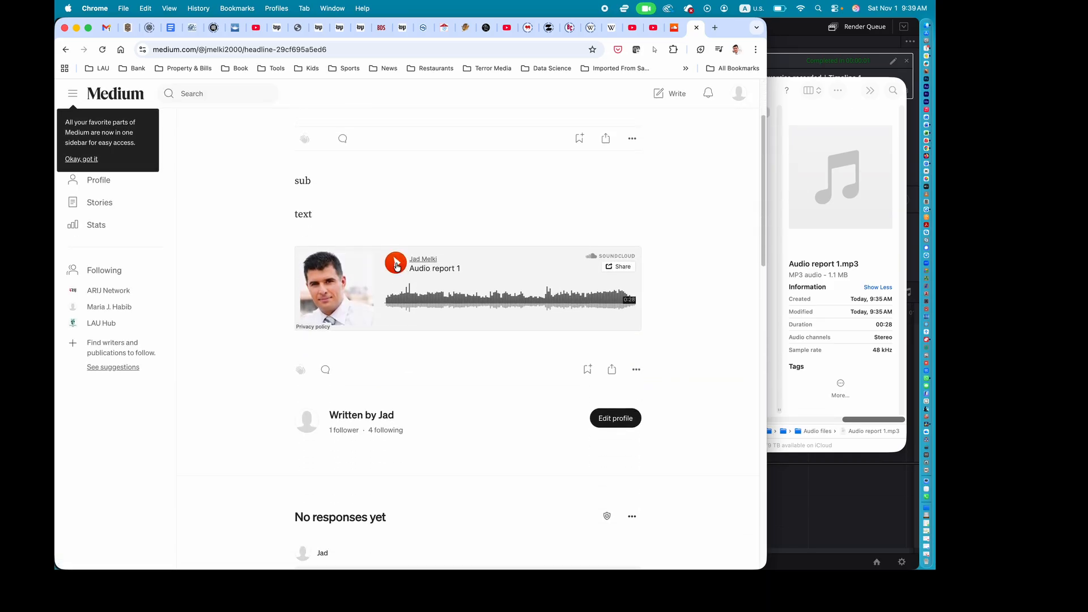
left_click(396, 264)
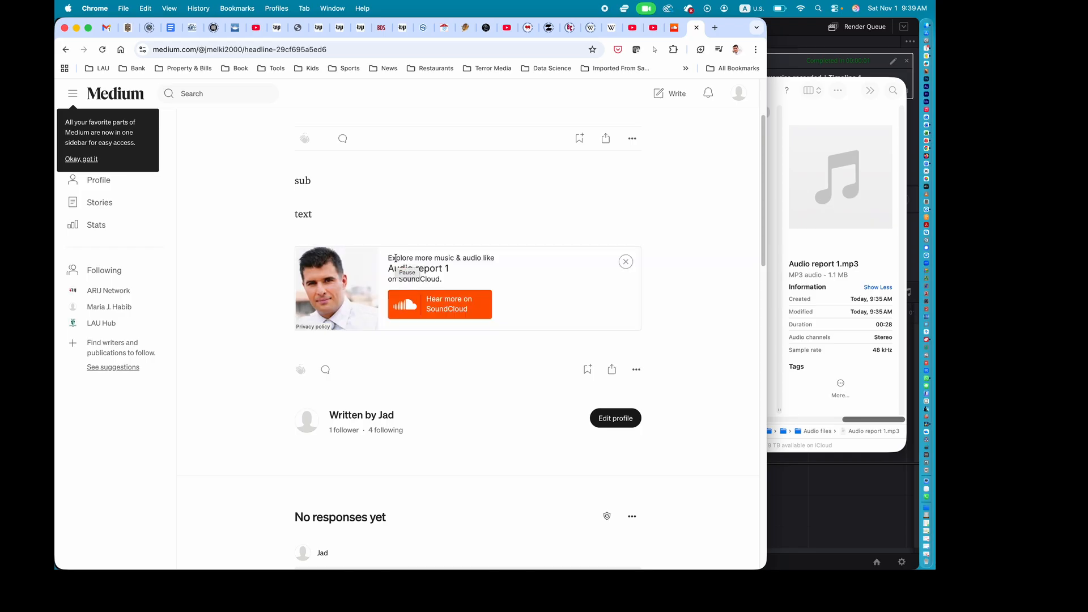
scroll(739, 315, "up", 3)
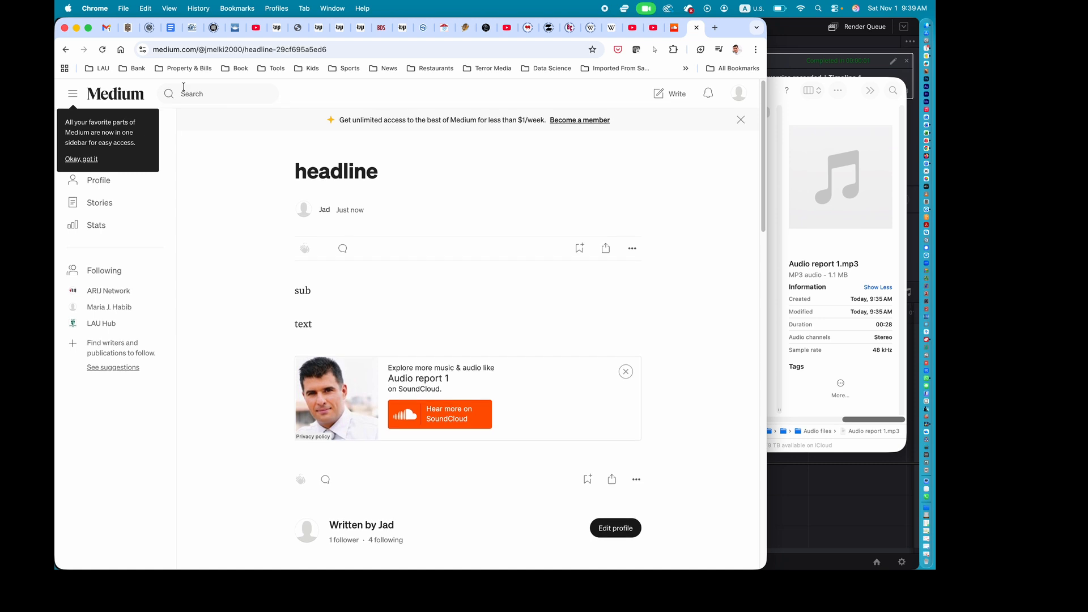